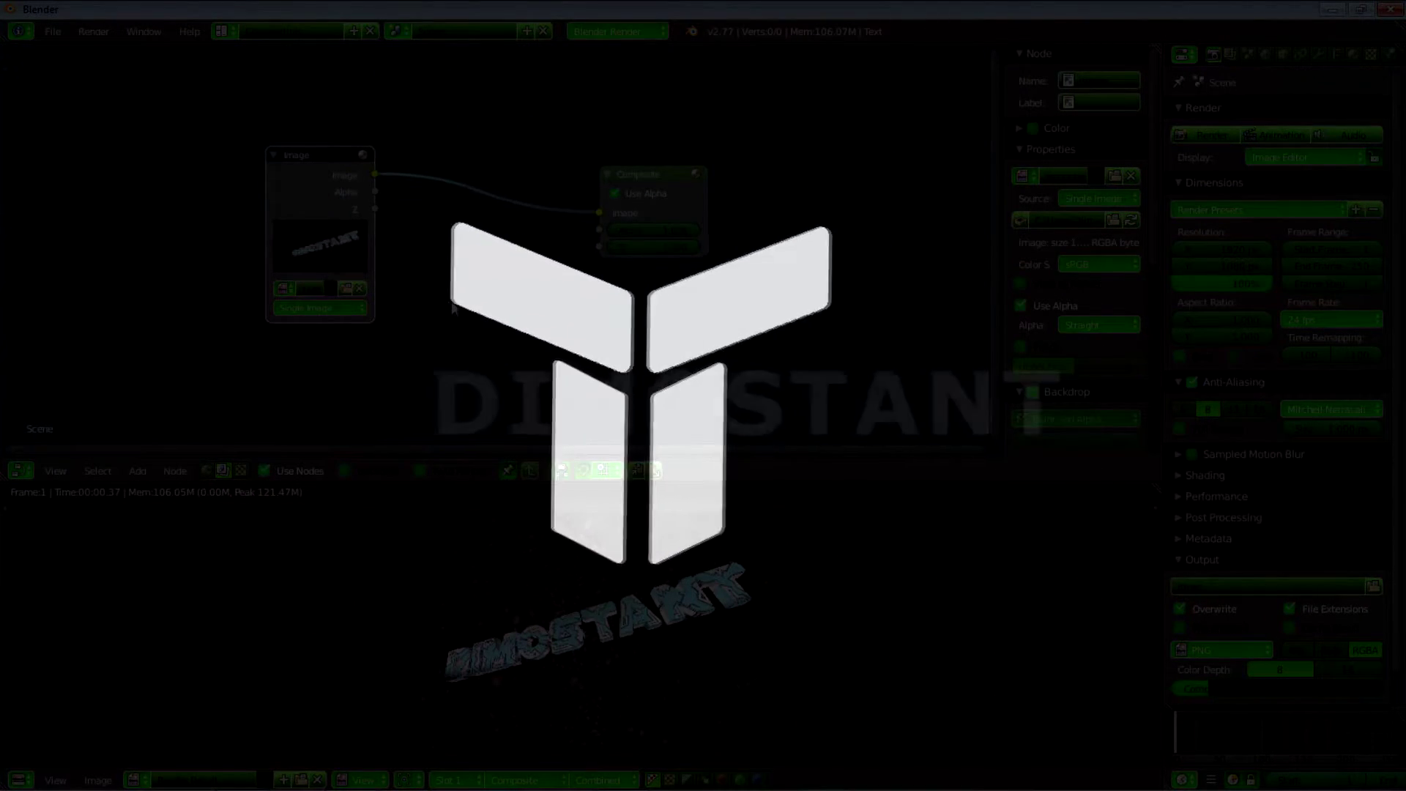
# Move the Composite node farther from the Image node, insert a Reroute on their link, and disconnect it from the Composite input
pyautogui.moveTo(534, 361); pyautogui.dragTo(623, 424, button='middle')
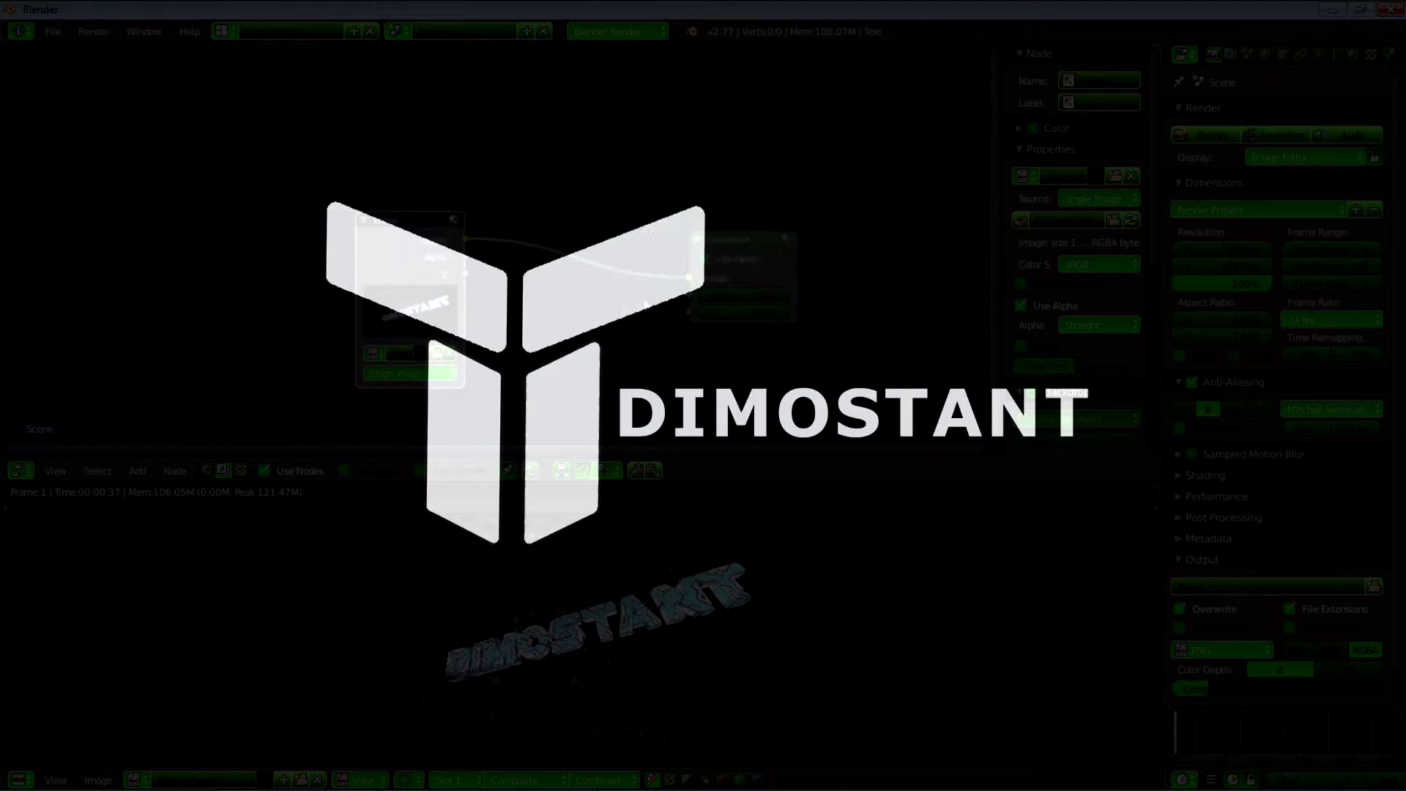
pyautogui.moveTo(738, 249); pyautogui.dragTo(881, 233)
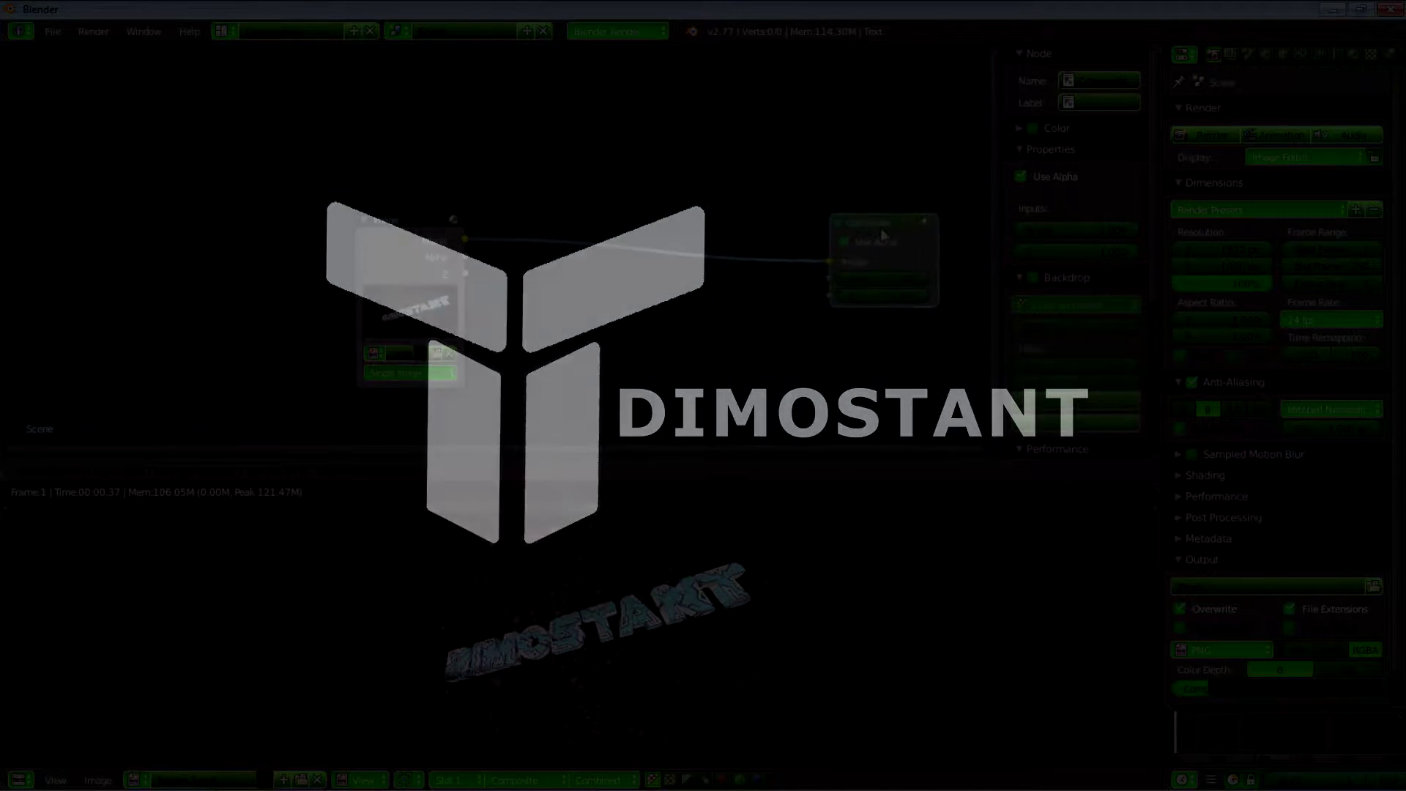
pyautogui.hotkey('shift', 'a')
pyautogui.moveTo(844, 407)
pyautogui.click(904, 429)
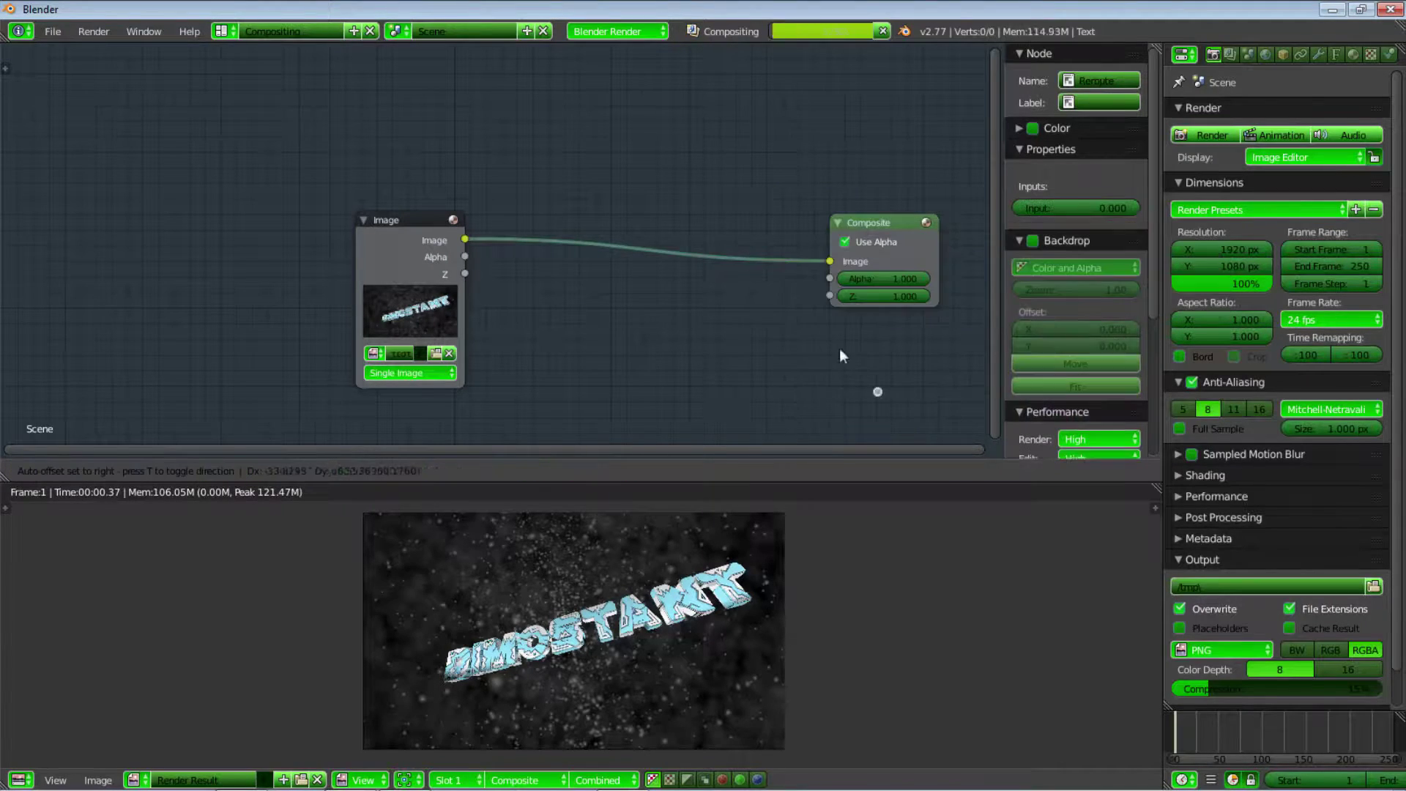
pyautogui.click(743, 239)
pyautogui.moveTo(829, 261); pyautogui.dragTo(782, 370)
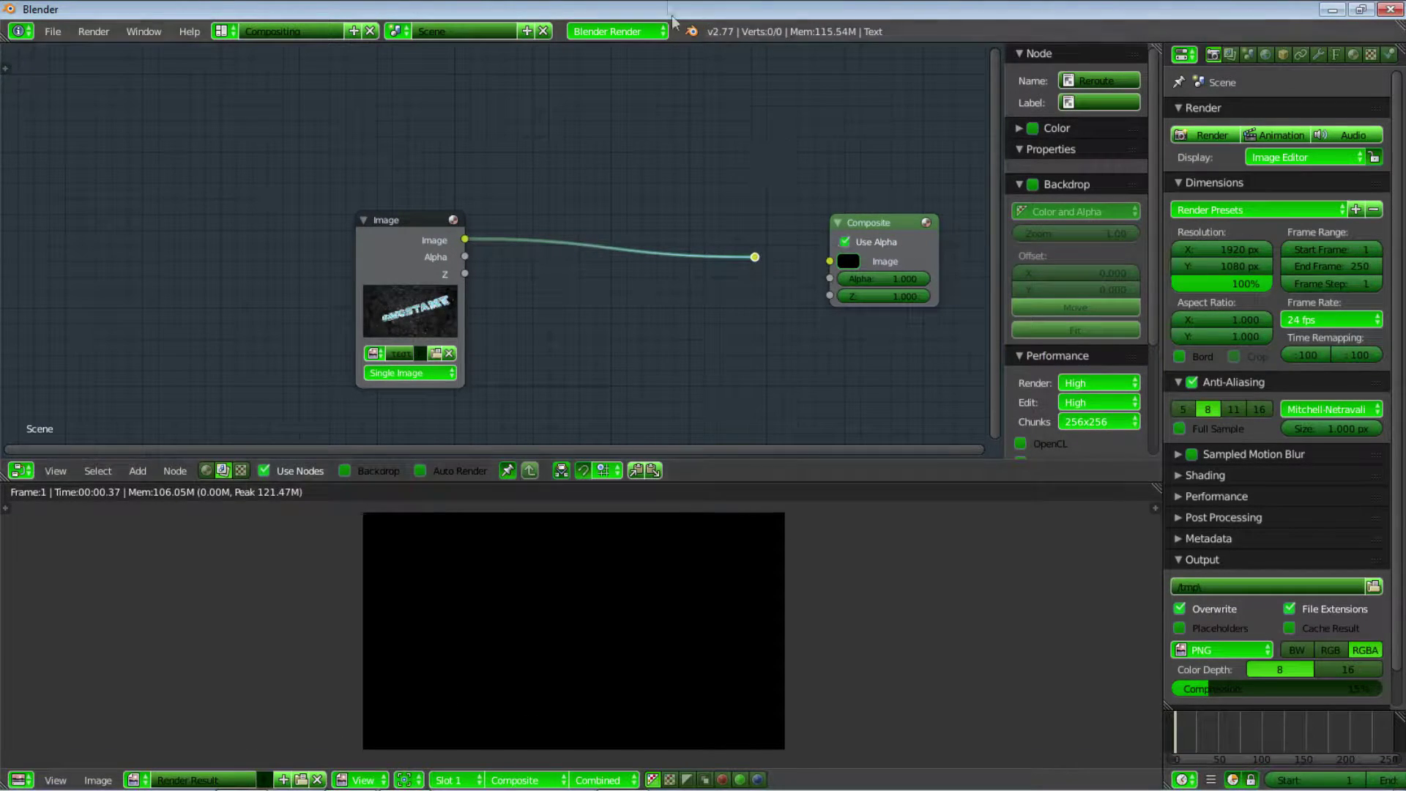
# Add a Separate RGBA node on the link between the Image node and the Reroute
pyautogui.moveTo(755, 218); pyautogui.dragTo(668, 196, button='middle')
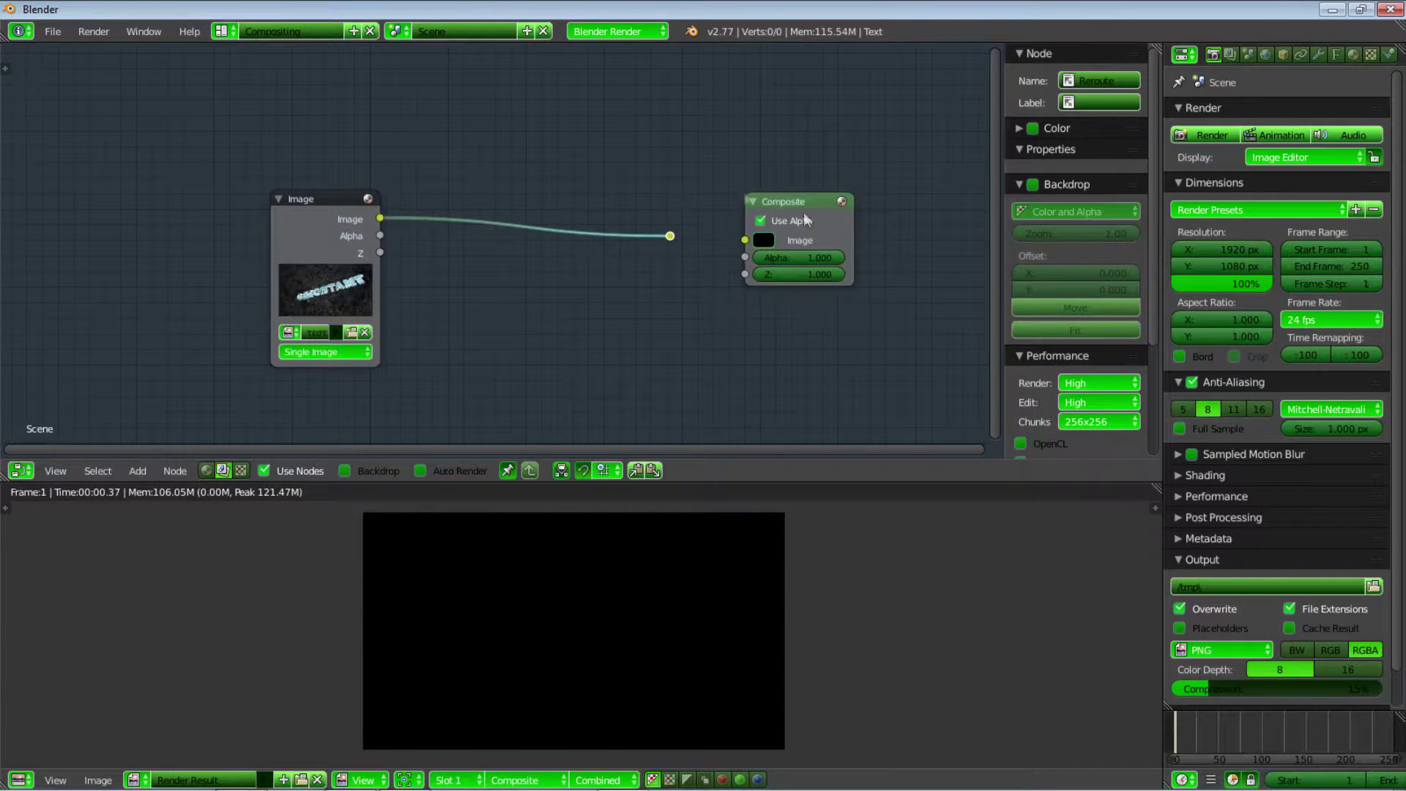
pyautogui.scroll(2, 521, 254)
pyautogui.scroll(2, 503, 315)
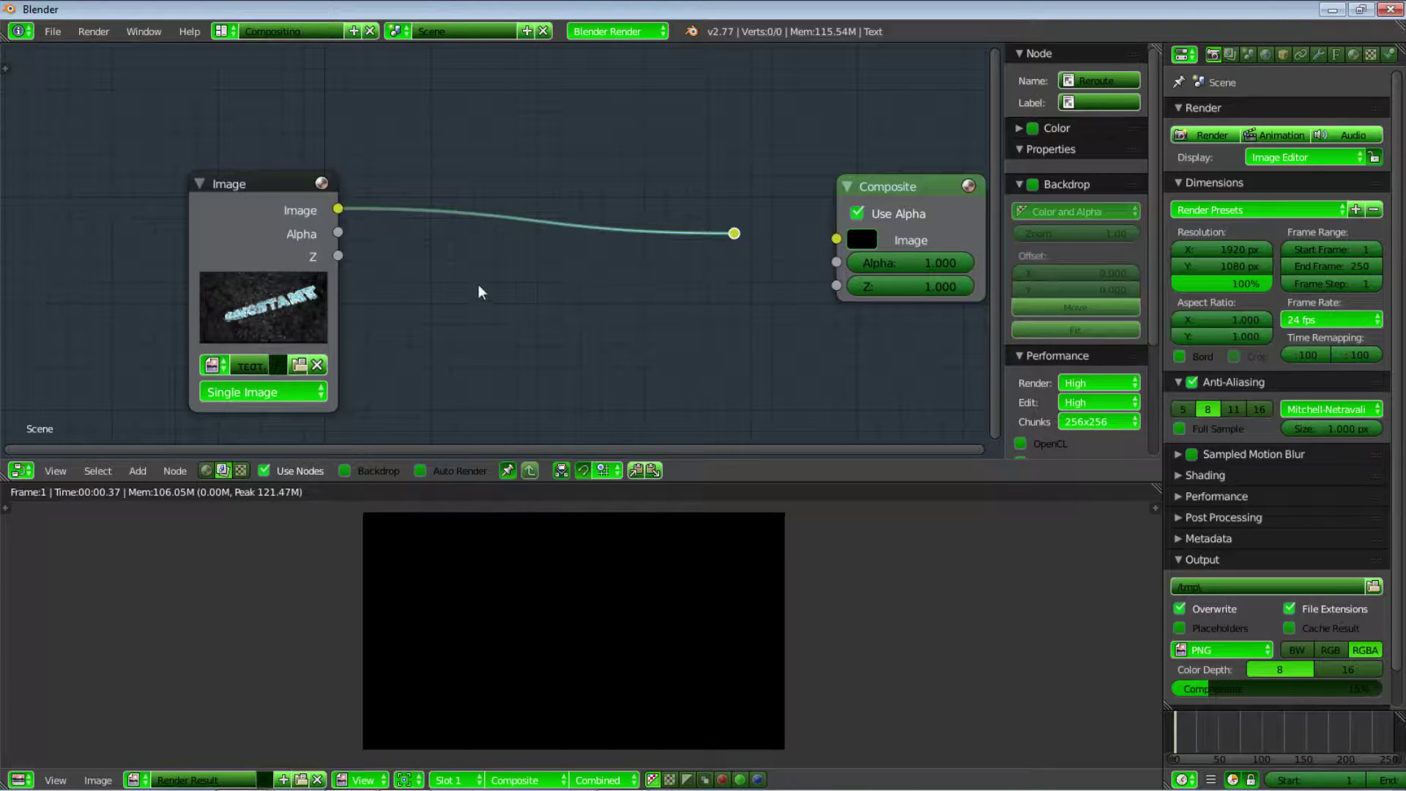
pyautogui.moveTo(502, 276); pyautogui.dragTo(549, 305, button='middle')
pyautogui.hotkey('shift', 'a')
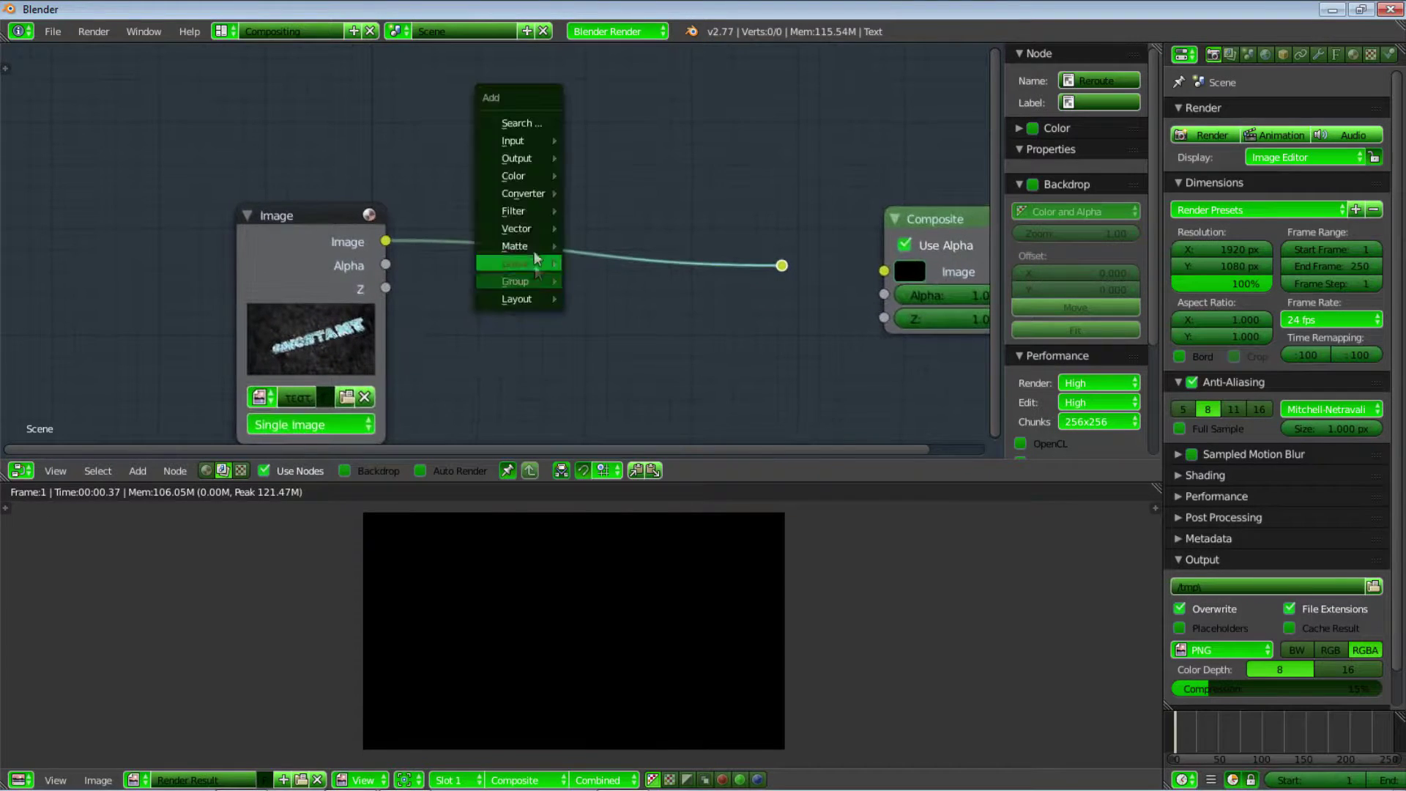
pyautogui.click(524, 123)
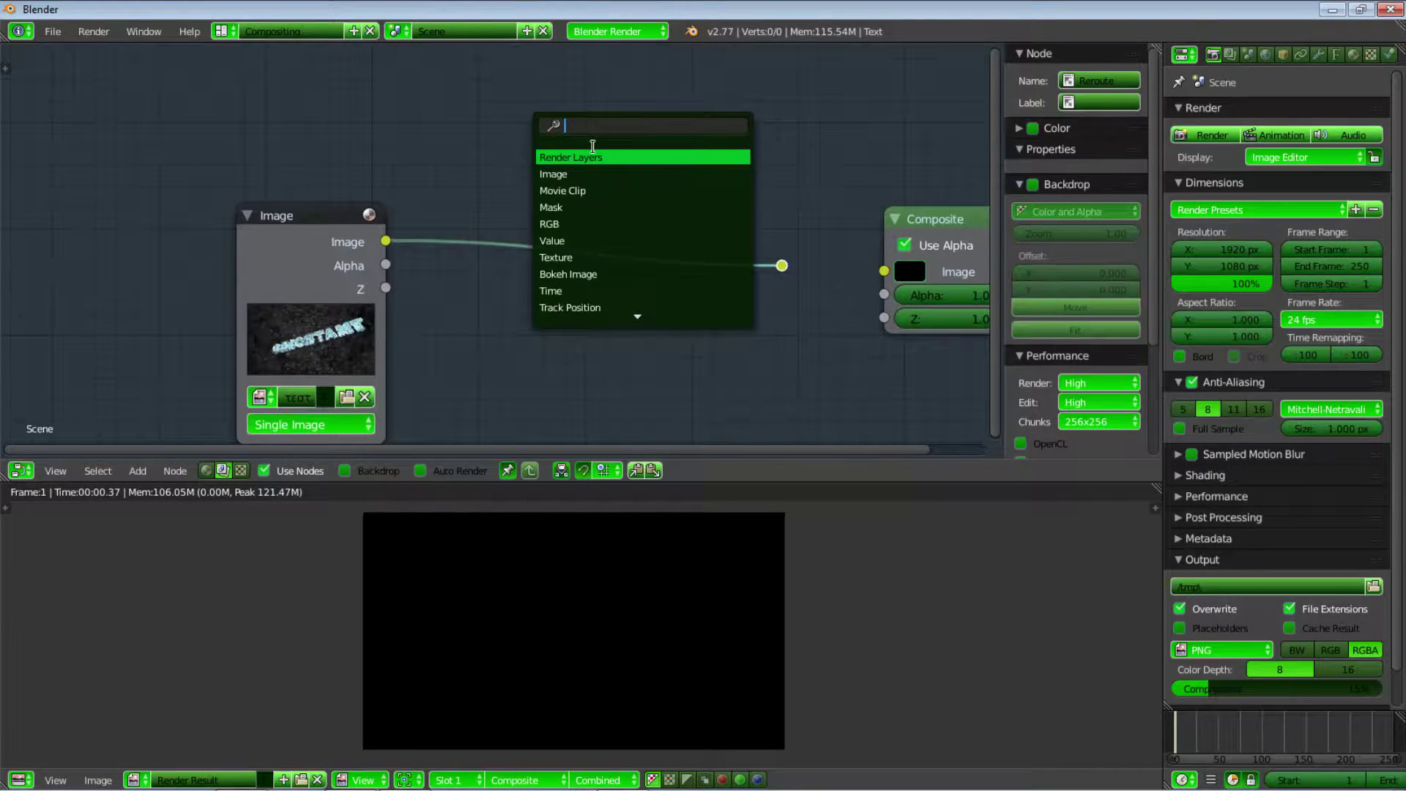
pyautogui.write('RGB')
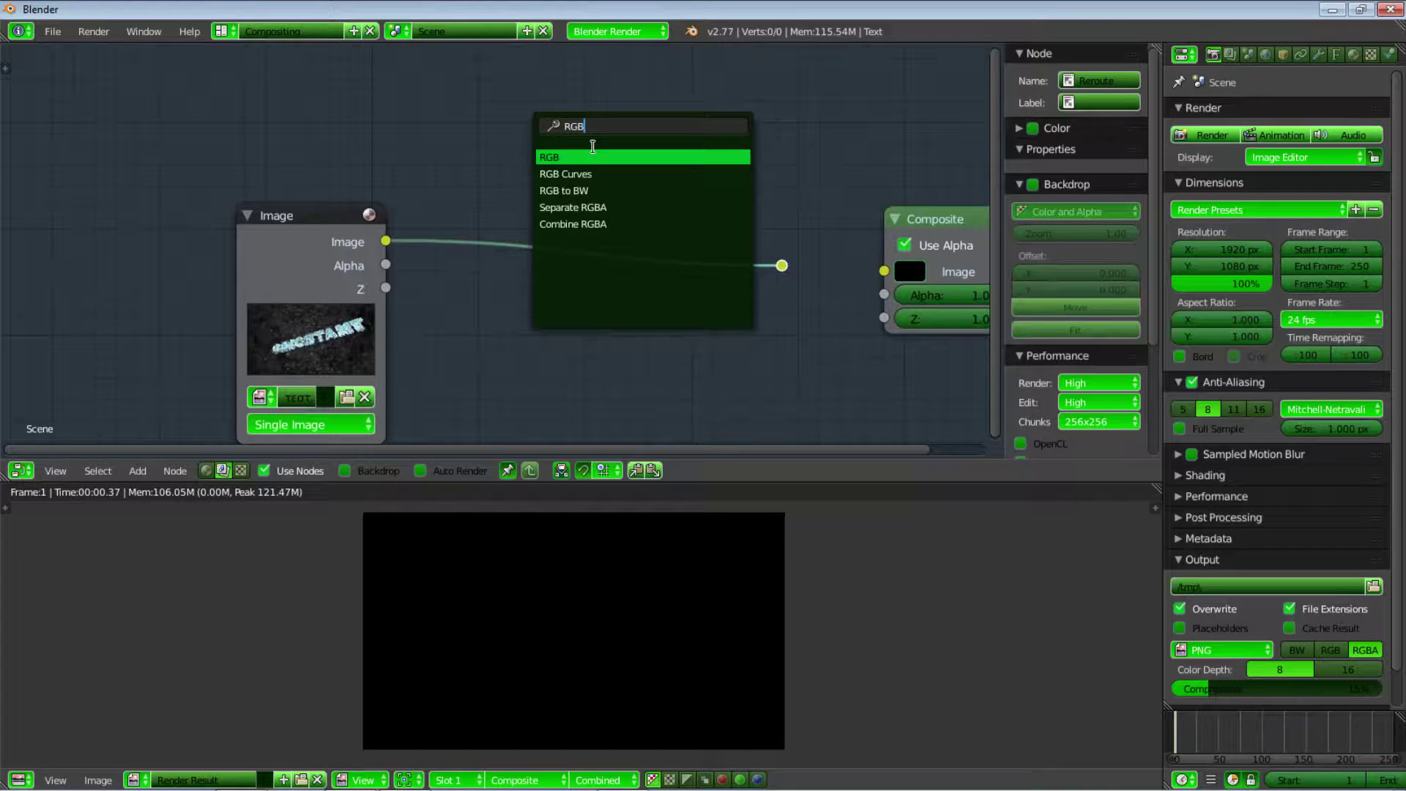
pyautogui.click(588, 207)
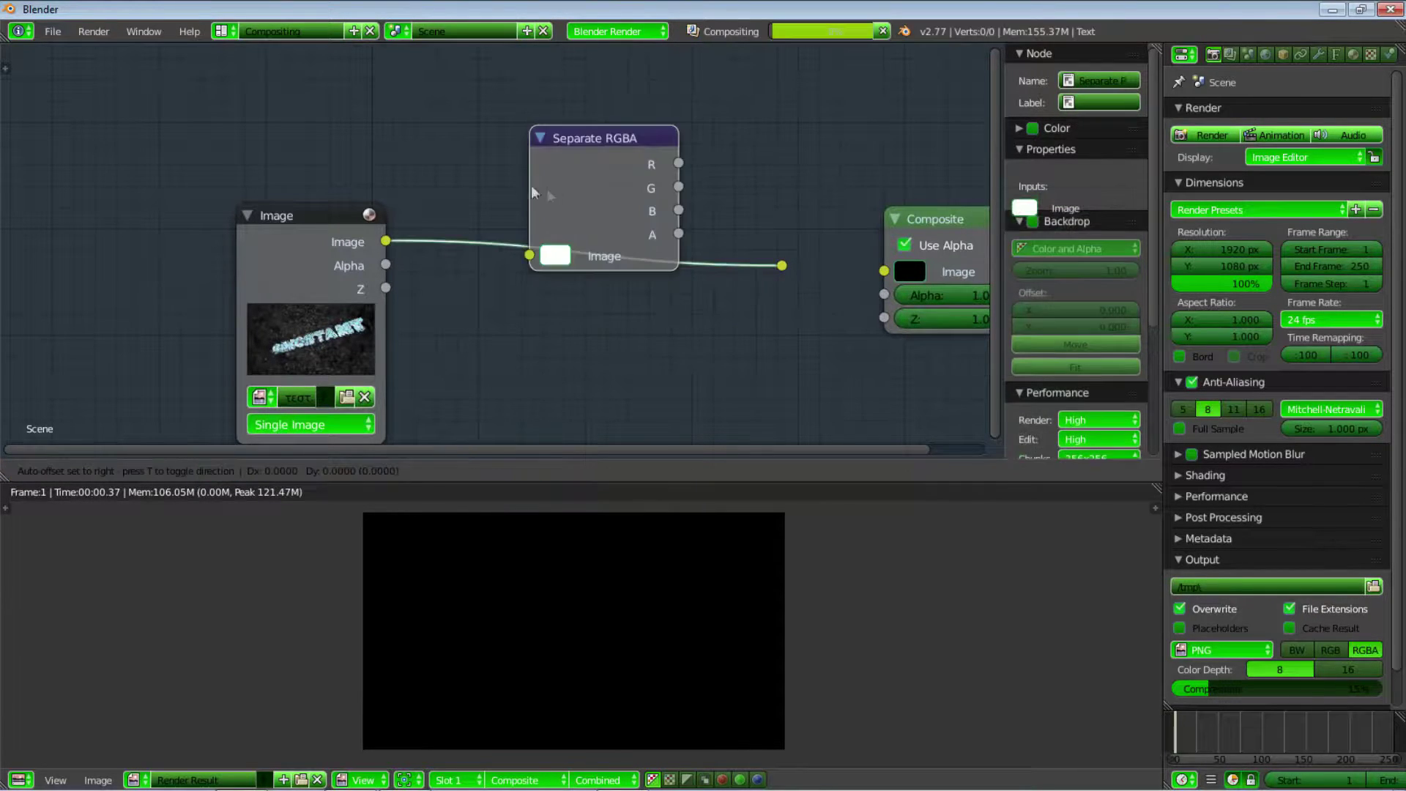
pyautogui.click(538, 255)
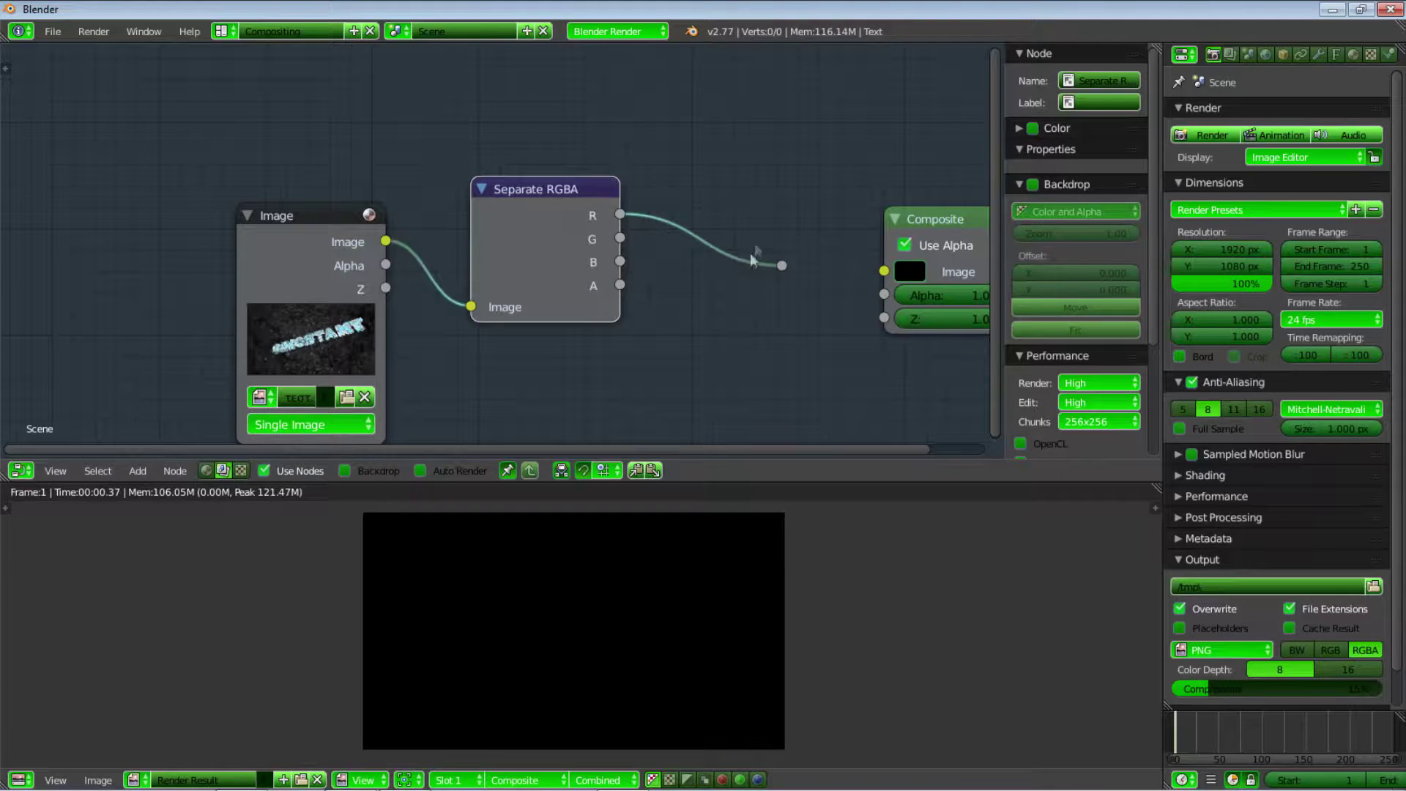
# Add a Combine RGBA node on the link between the Separate RGBA node's R output and the Reroute
pyautogui.moveTo(780, 266); pyautogui.dragTo(828, 262, button='right')
pyautogui.hotkey('shift', 'a')
pyautogui.click(802, 267)
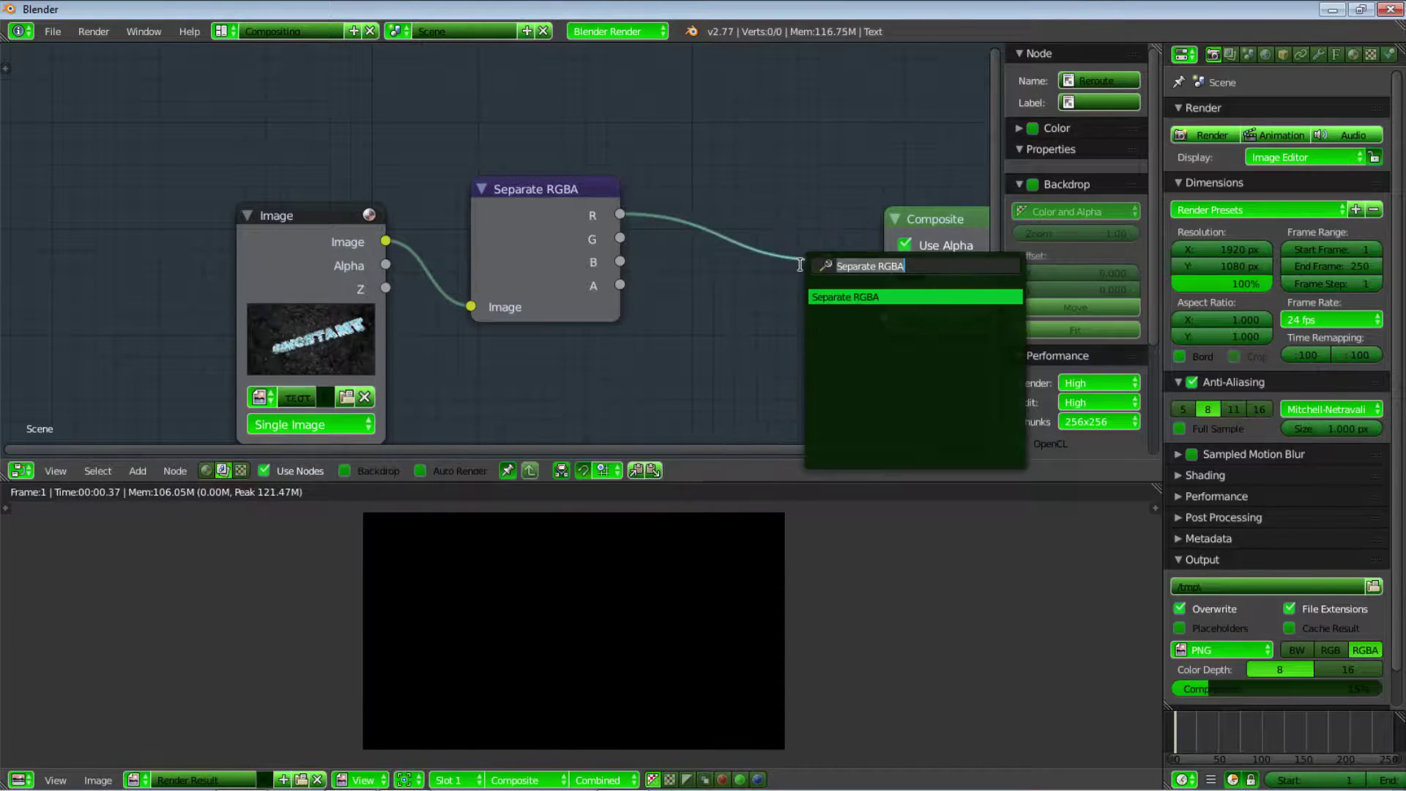
pyautogui.press('BackSpace')
pyautogui.write('rgb')
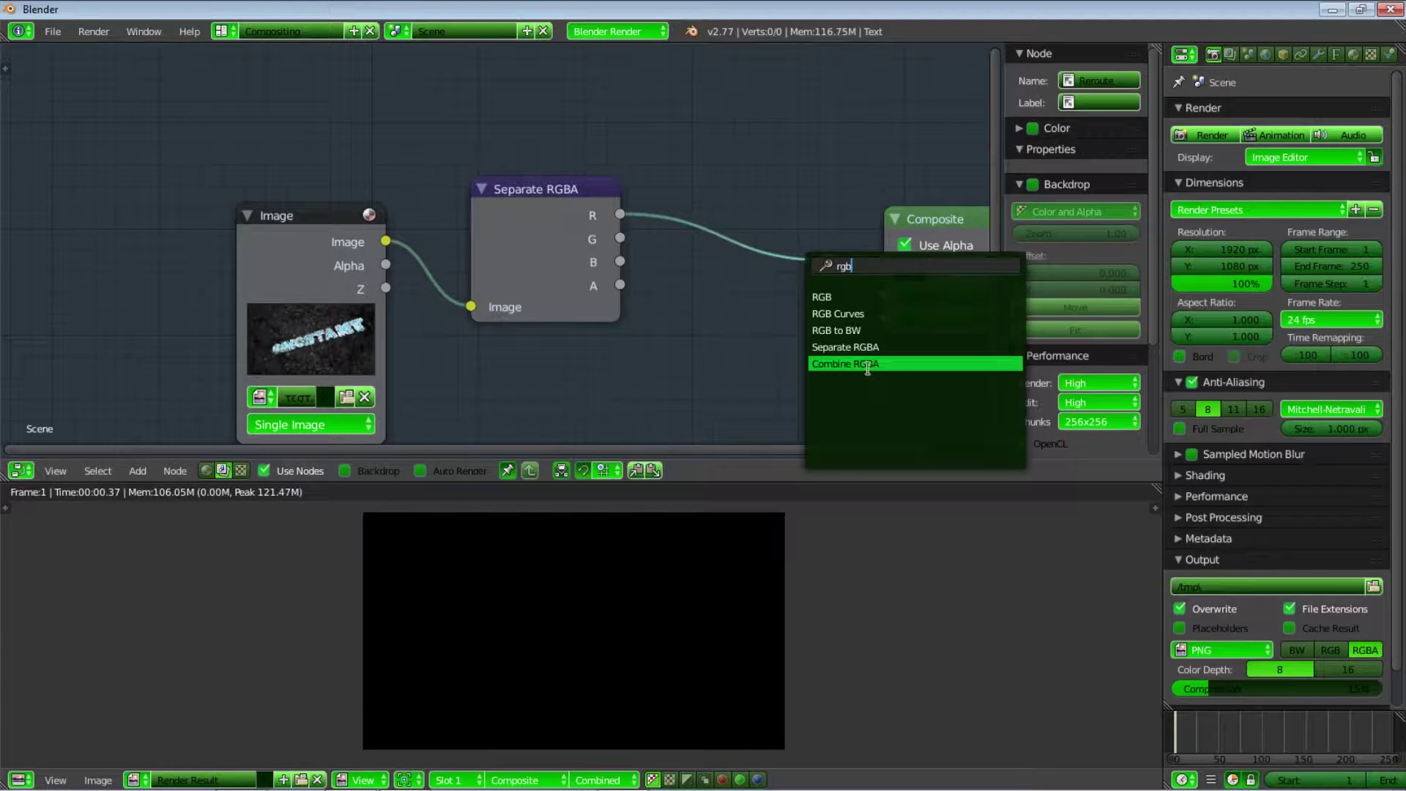
pyautogui.click(868, 367)
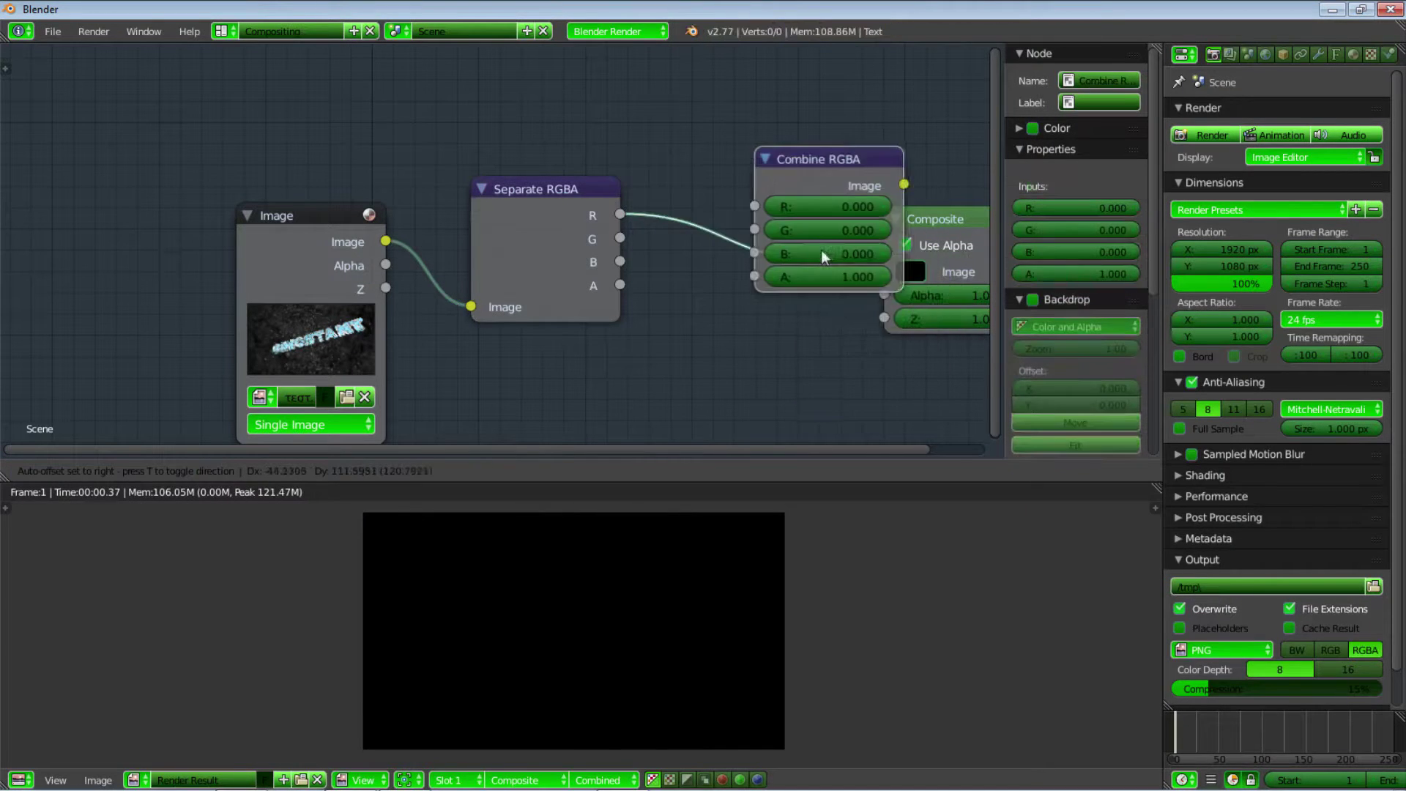
pyautogui.click(806, 288)
# Spread out the Composite node, the Reroute and the Combine RGBA node to leave space after Separate RGBA
pyautogui.scroll(-4, 868, 362)
pyautogui.moveTo(836, 358); pyautogui.dragTo(798, 356, button='middle')
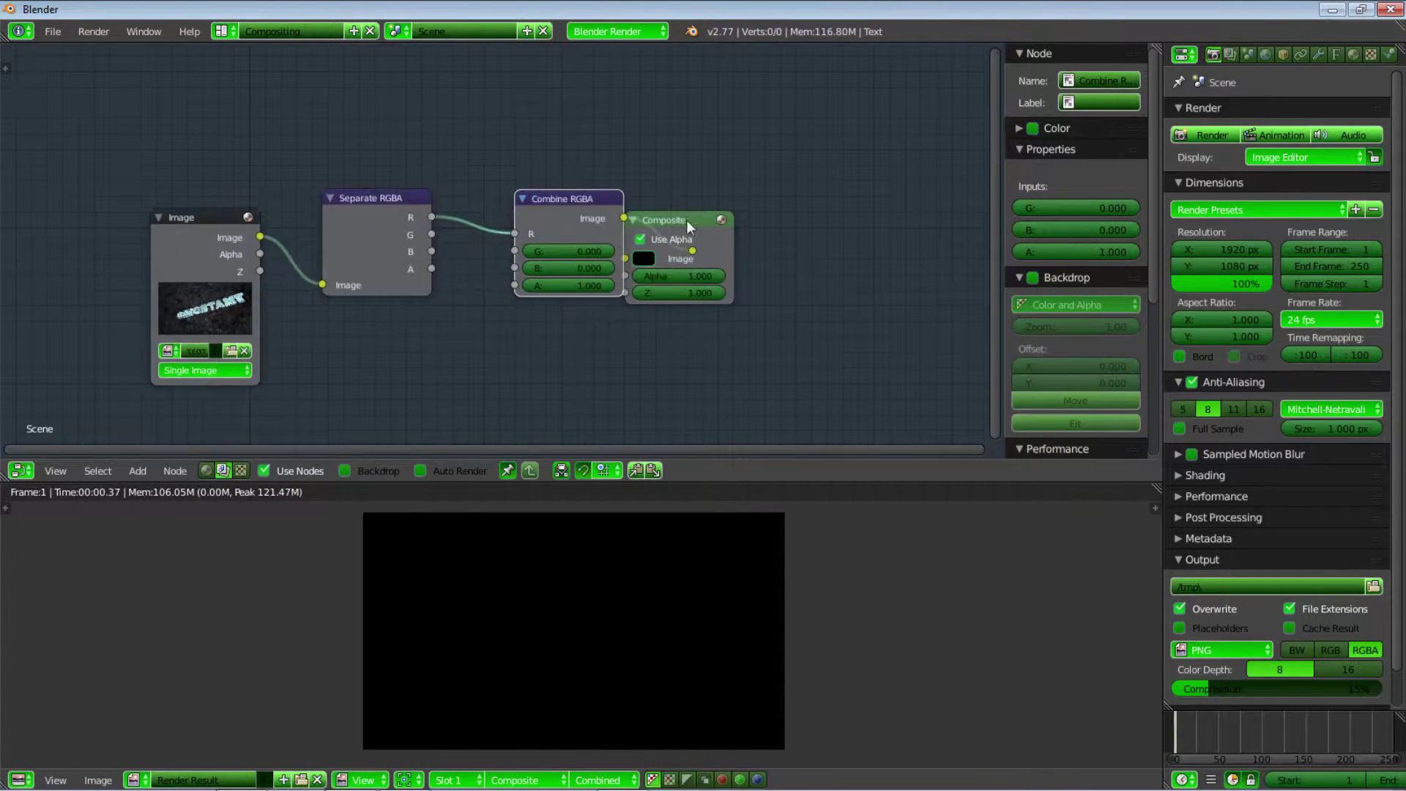
pyautogui.moveTo(687, 220); pyautogui.dragTo(924, 220)
pyautogui.scroll(2, 582, 219)
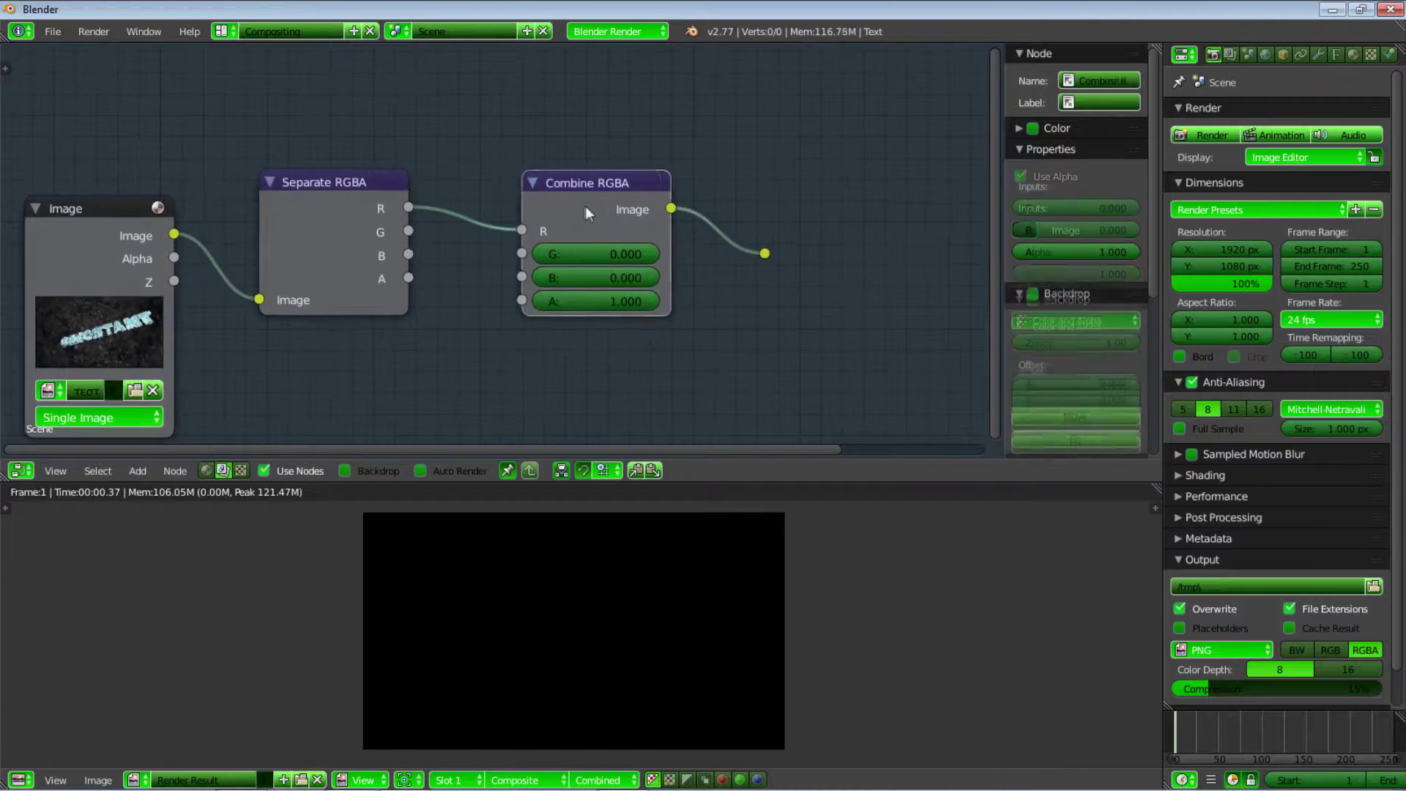
pyautogui.moveTo(586, 205); pyautogui.dragTo(632, 221)
pyautogui.moveTo(764, 253); pyautogui.dragTo(836, 261)
pyautogui.moveTo(631, 208); pyautogui.dragTo(688, 192)
pyautogui.click(336, 300)
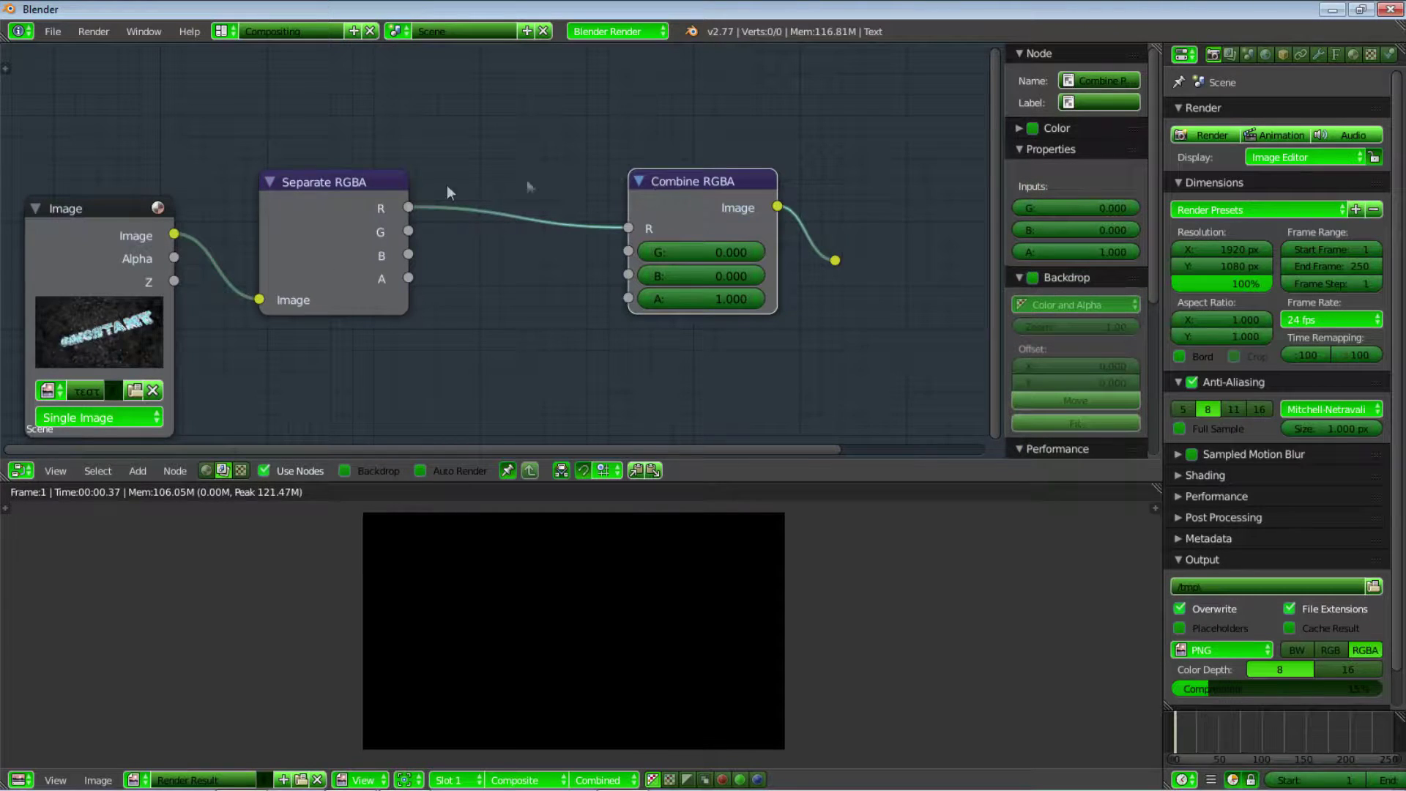
pyautogui.click(642, 180)
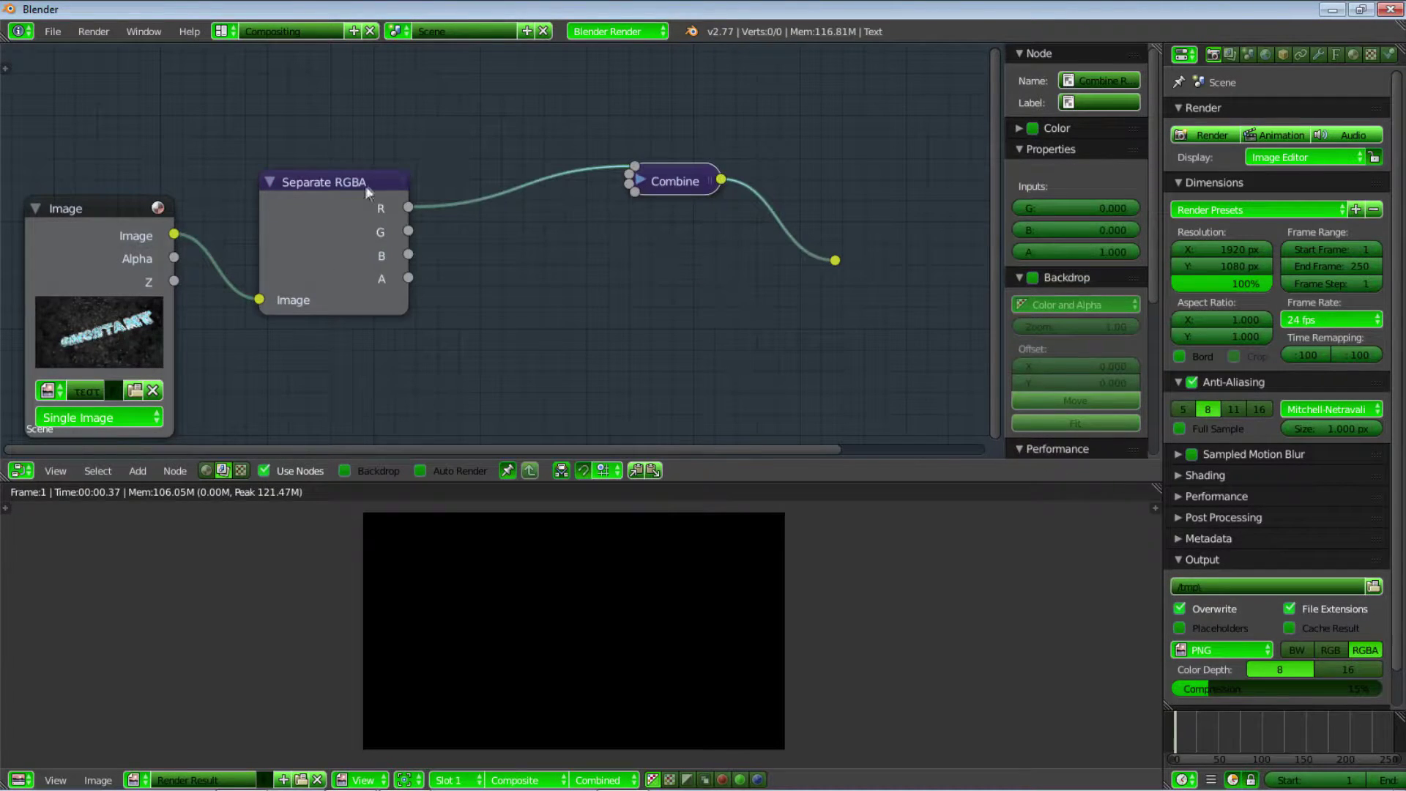
pyautogui.click(642, 184)
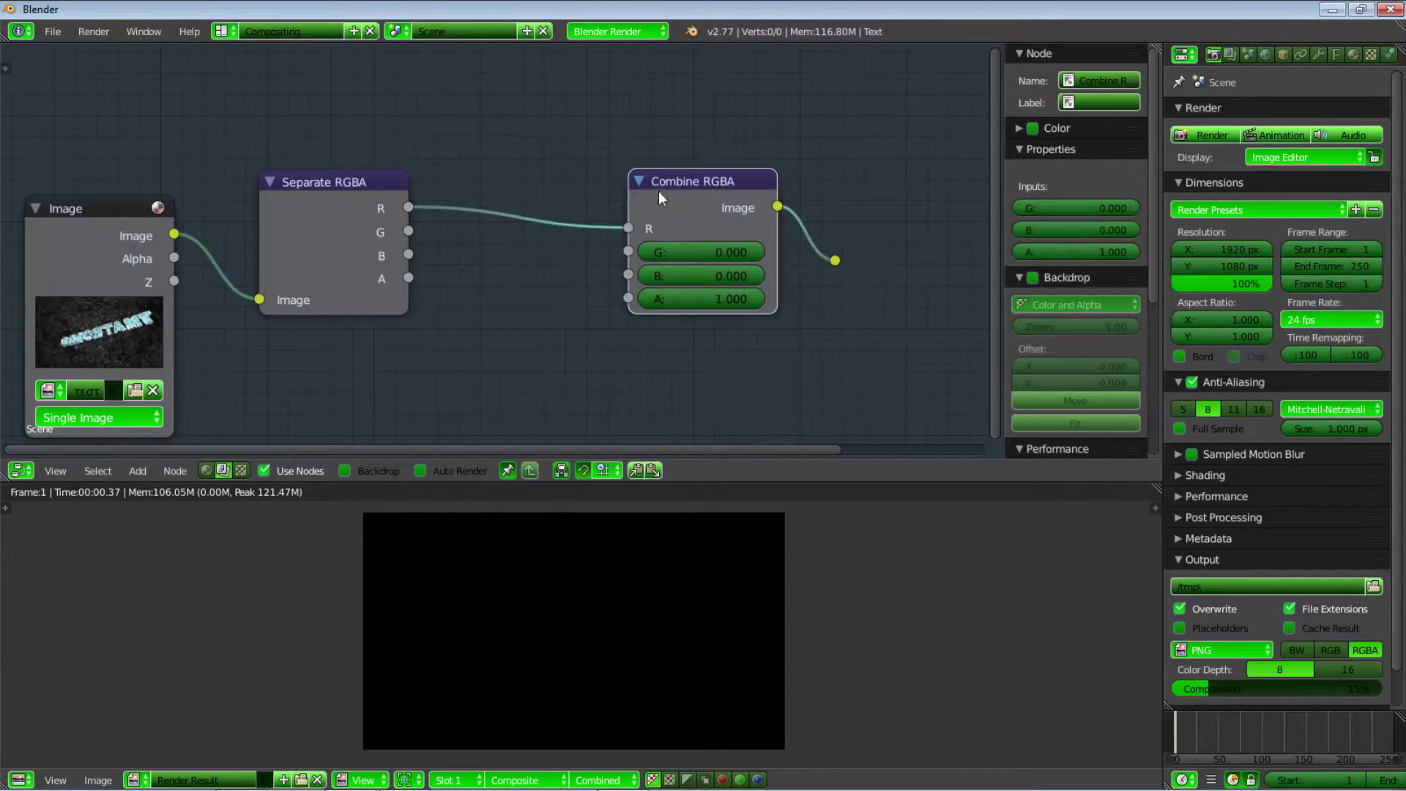
pyautogui.click(79, 204)
pyautogui.press('Home')
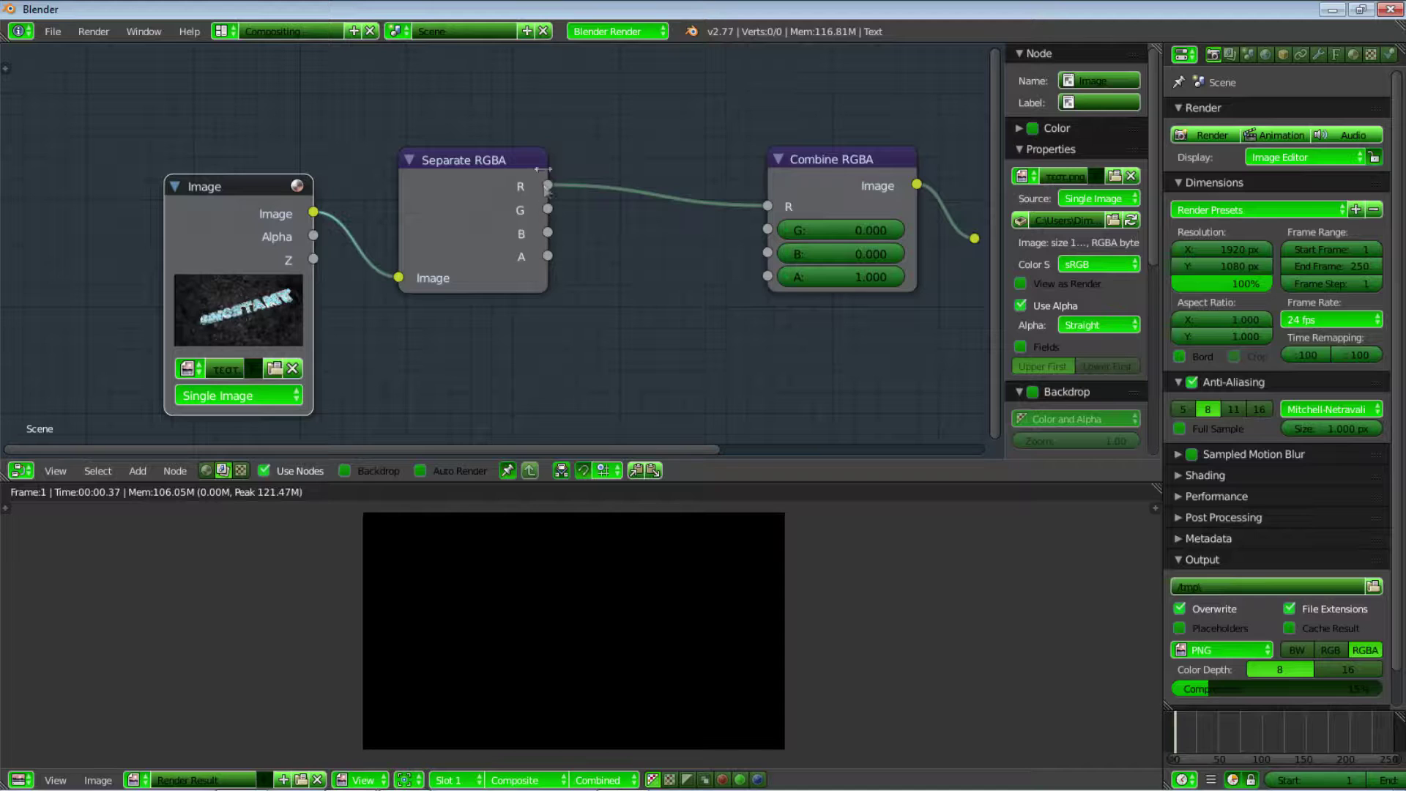
pyautogui.press('Home')
pyautogui.click(672, 174)
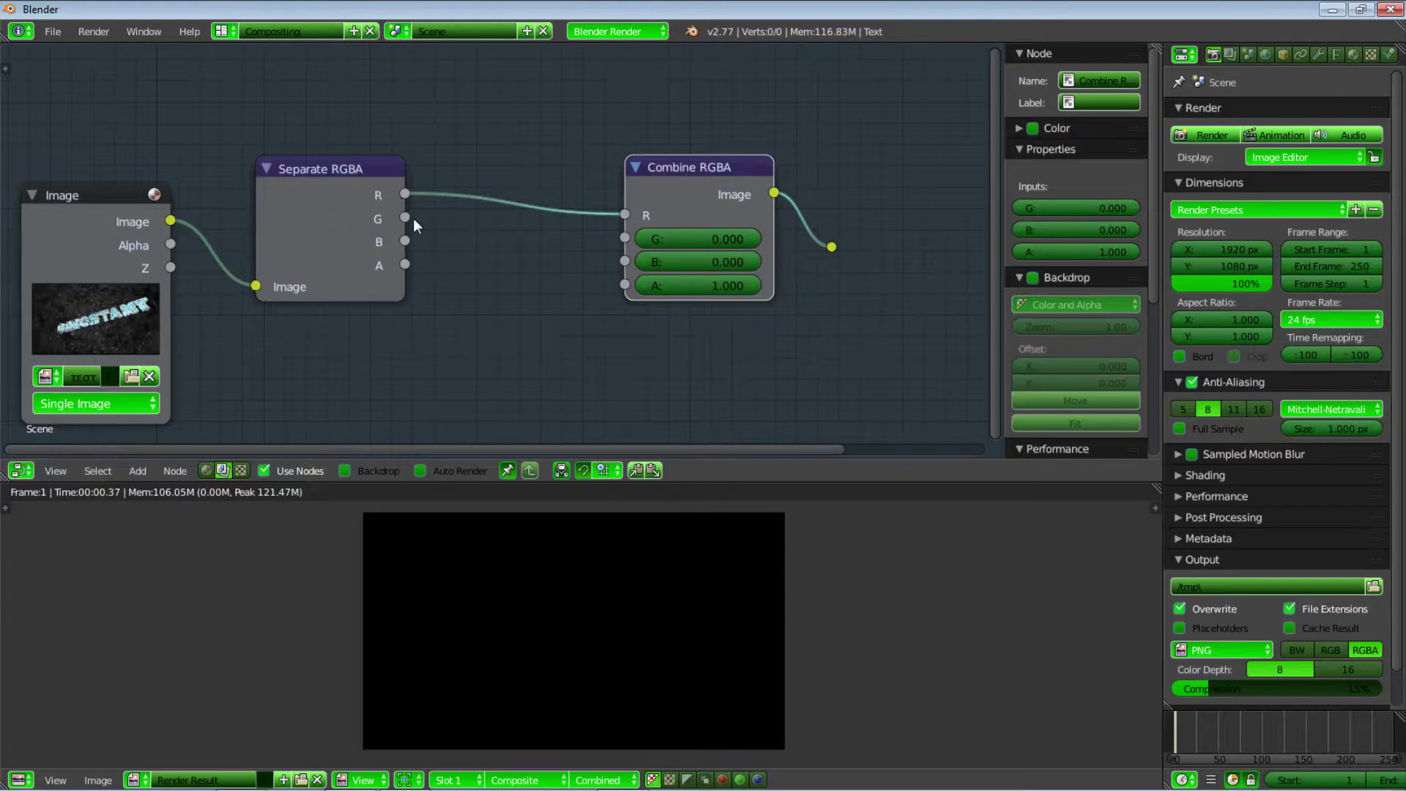
# Link the G, B and A outputs of Separate RGBA to the matching inputs of Combine RGBA
pyautogui.moveTo(407, 218); pyautogui.dragTo(625, 237)
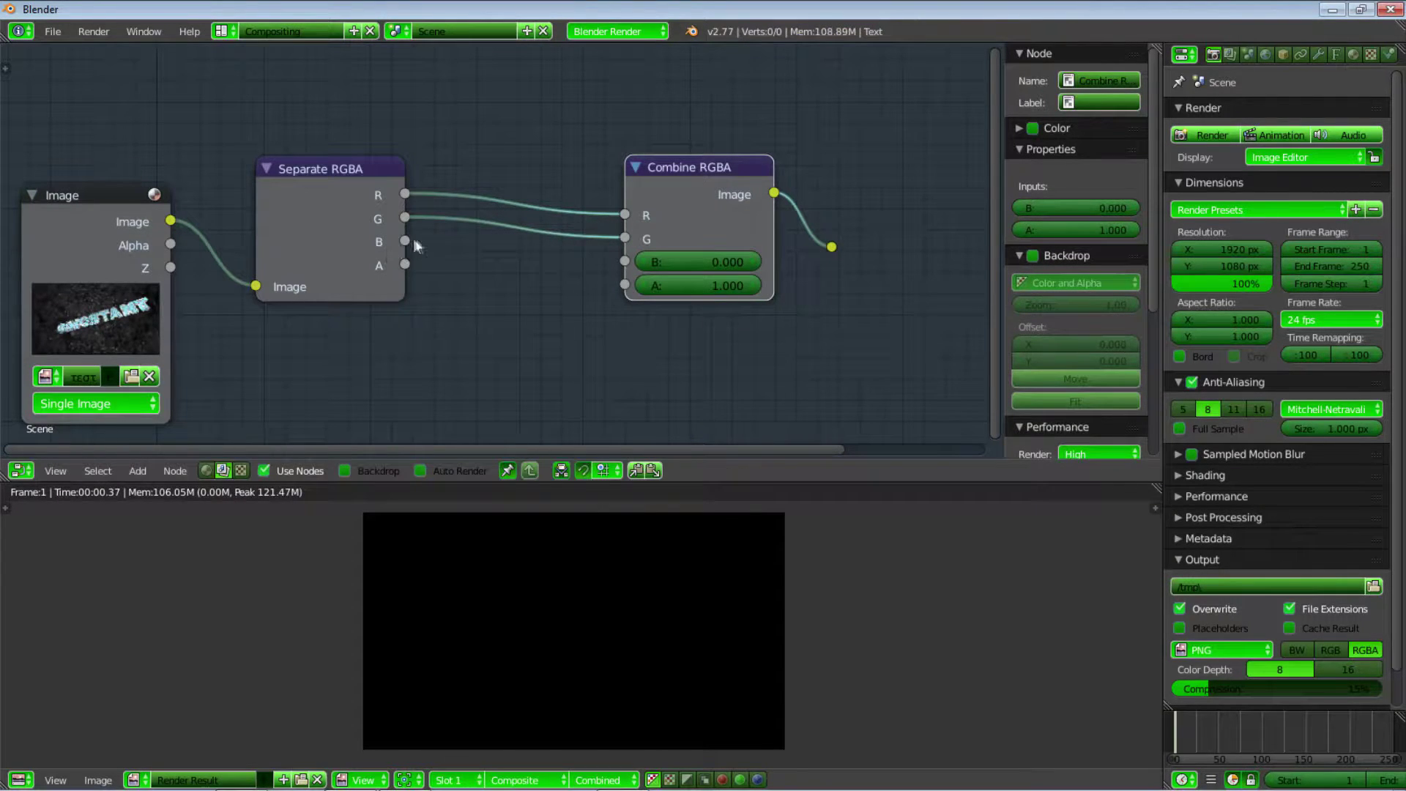
pyautogui.moveTo(405, 241); pyautogui.dragTo(624, 262)
pyautogui.moveTo(410, 263); pyautogui.dragTo(633, 292)
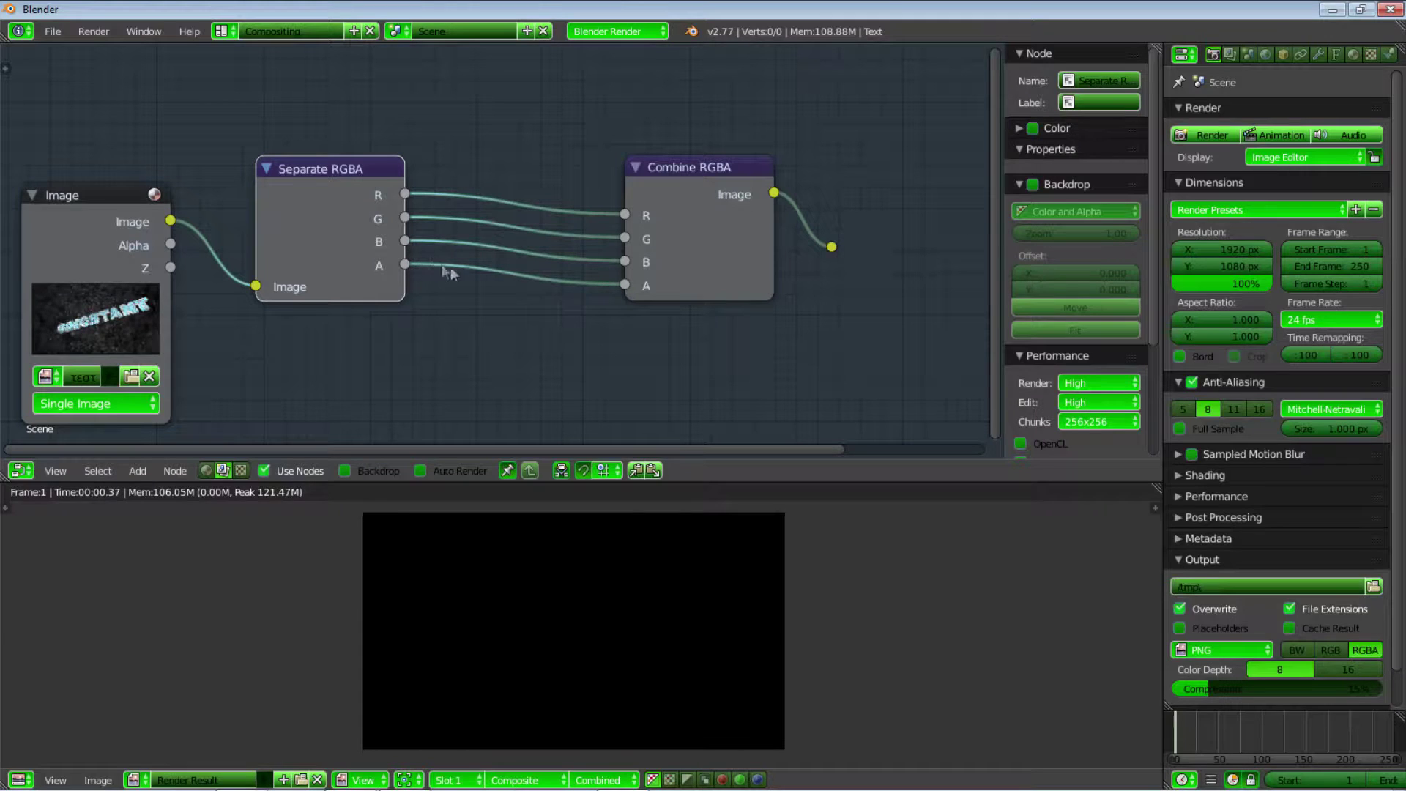
# Add a Distort Scale node and insert it into the R link between Separate RGBA and Combine RGBA
pyautogui.scroll(-2, 531, 319)
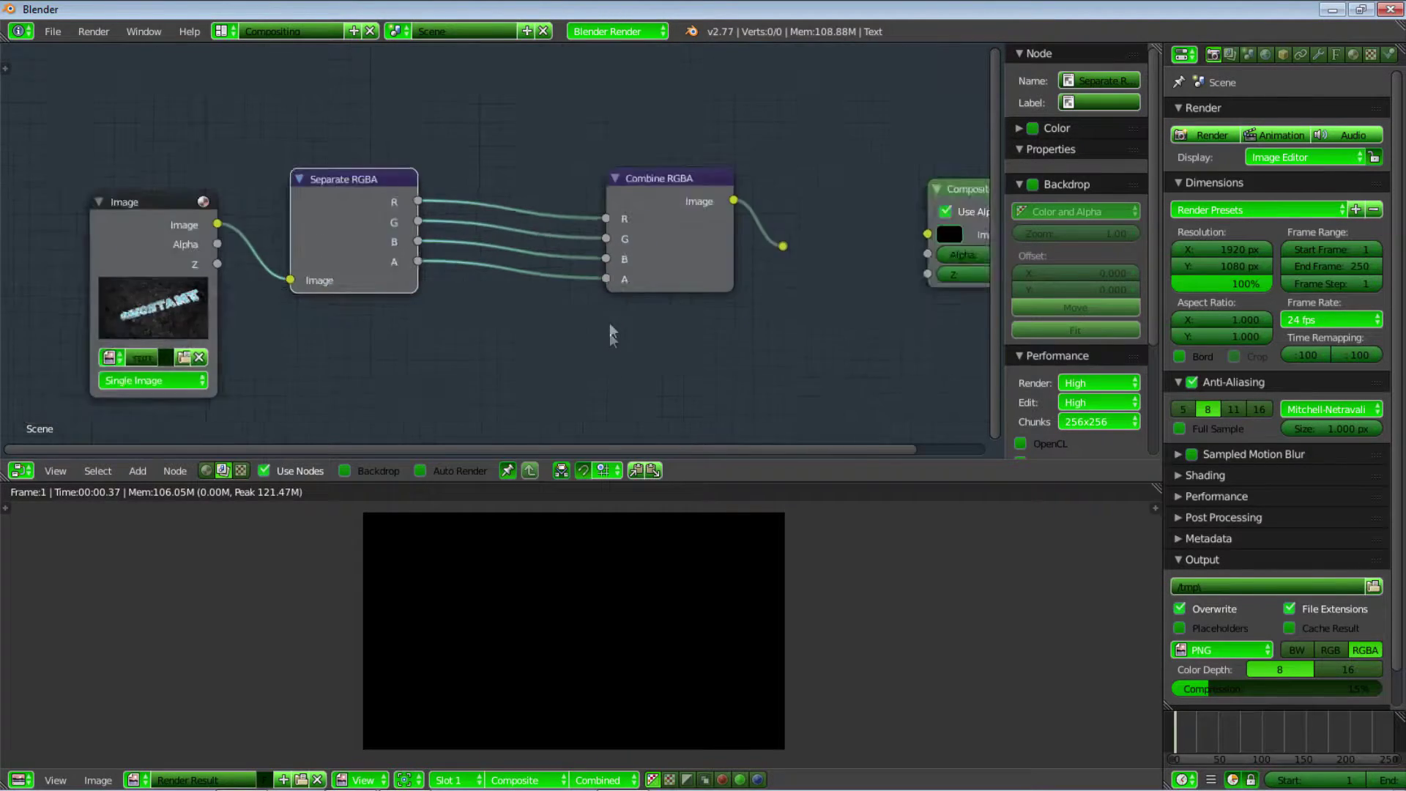
pyautogui.hotkey('shift', 'a')
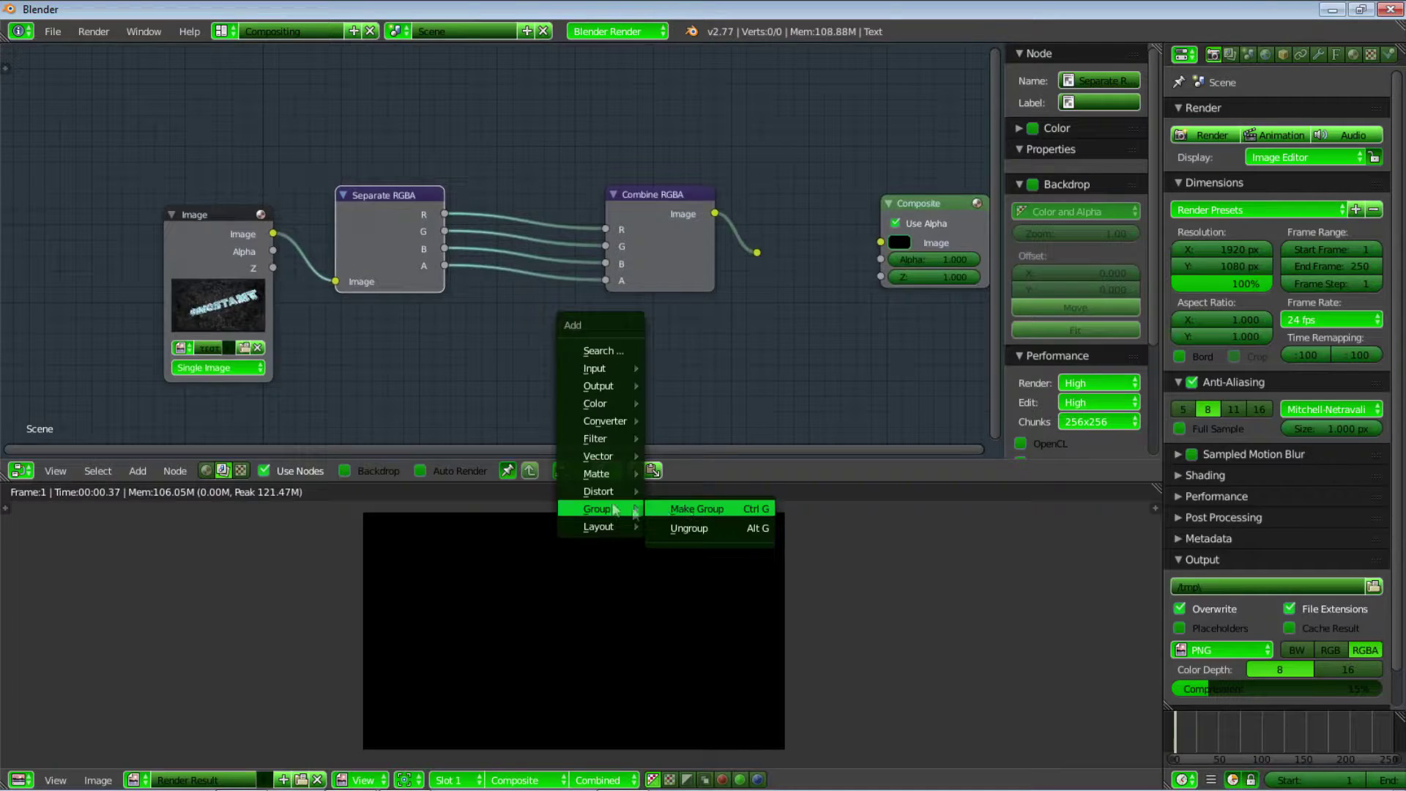
pyautogui.moveTo(611, 496)
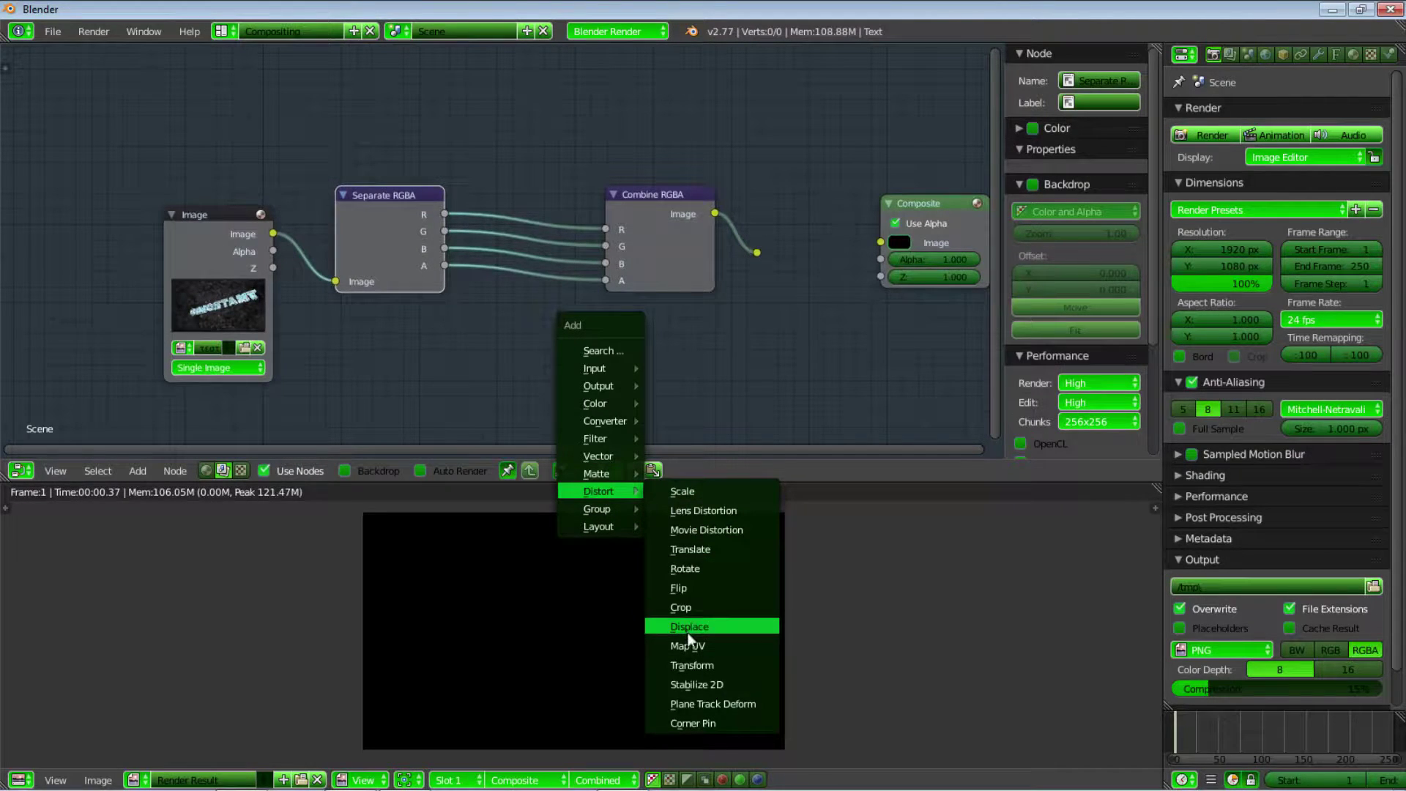
pyautogui.click(683, 492)
pyautogui.click(492, 328)
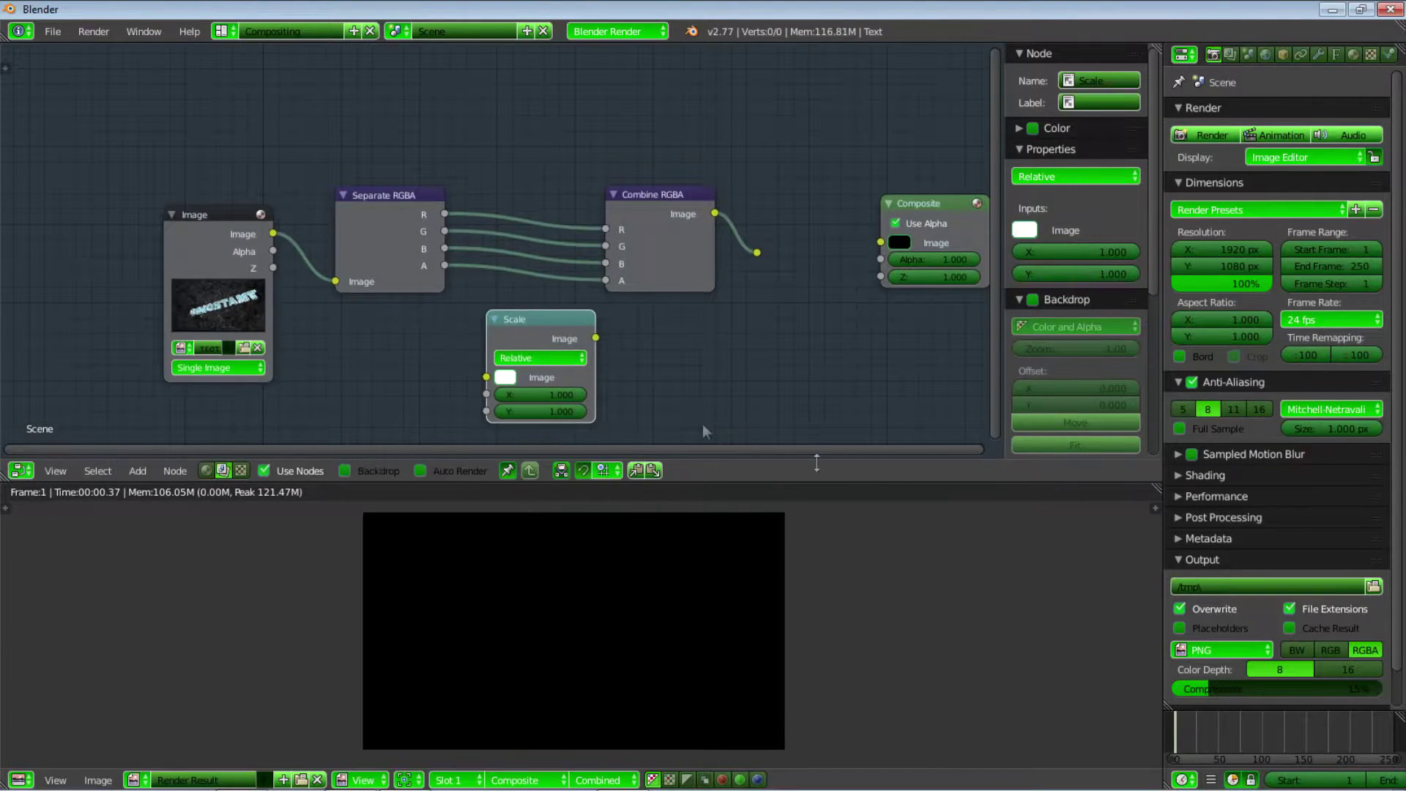
pyautogui.press('g')
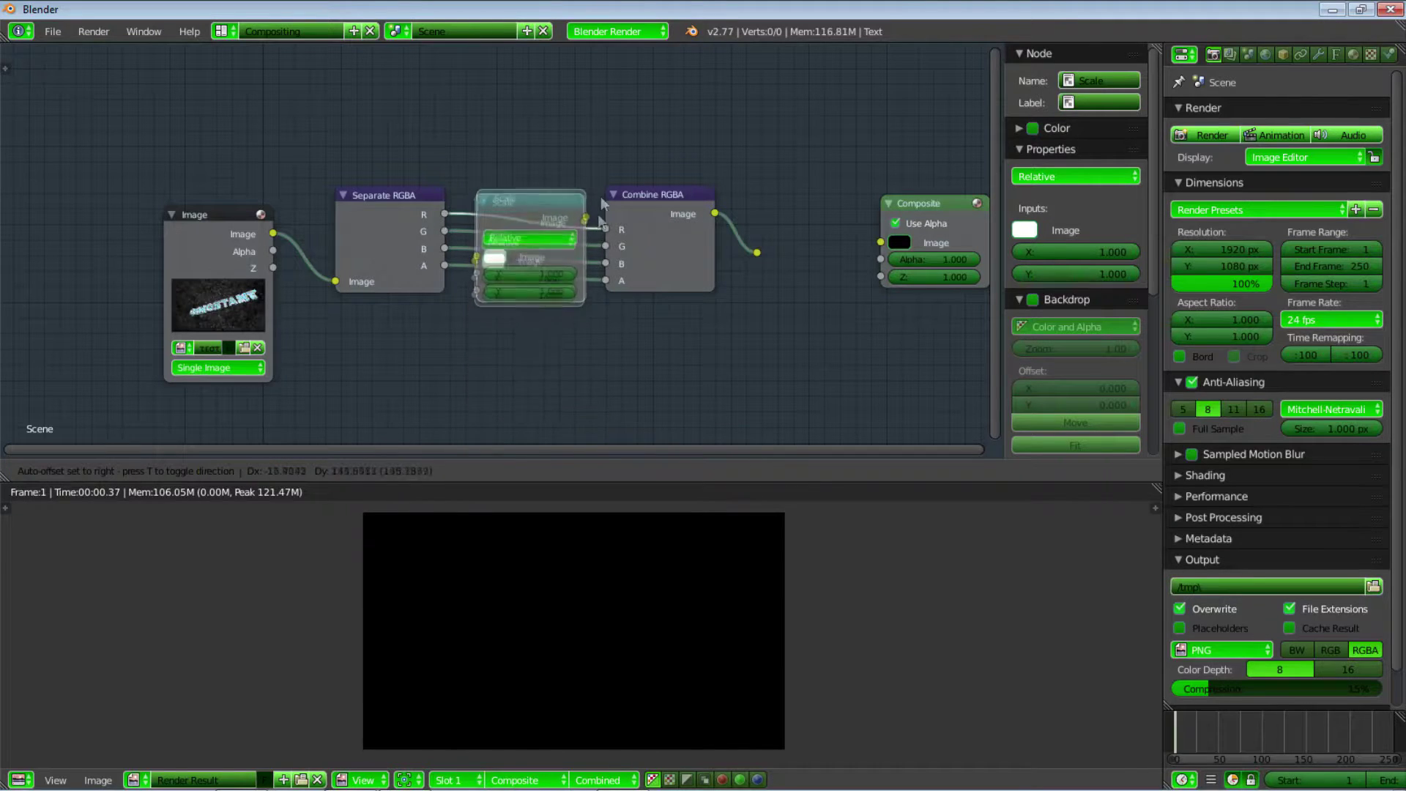
pyautogui.click(628, 170)
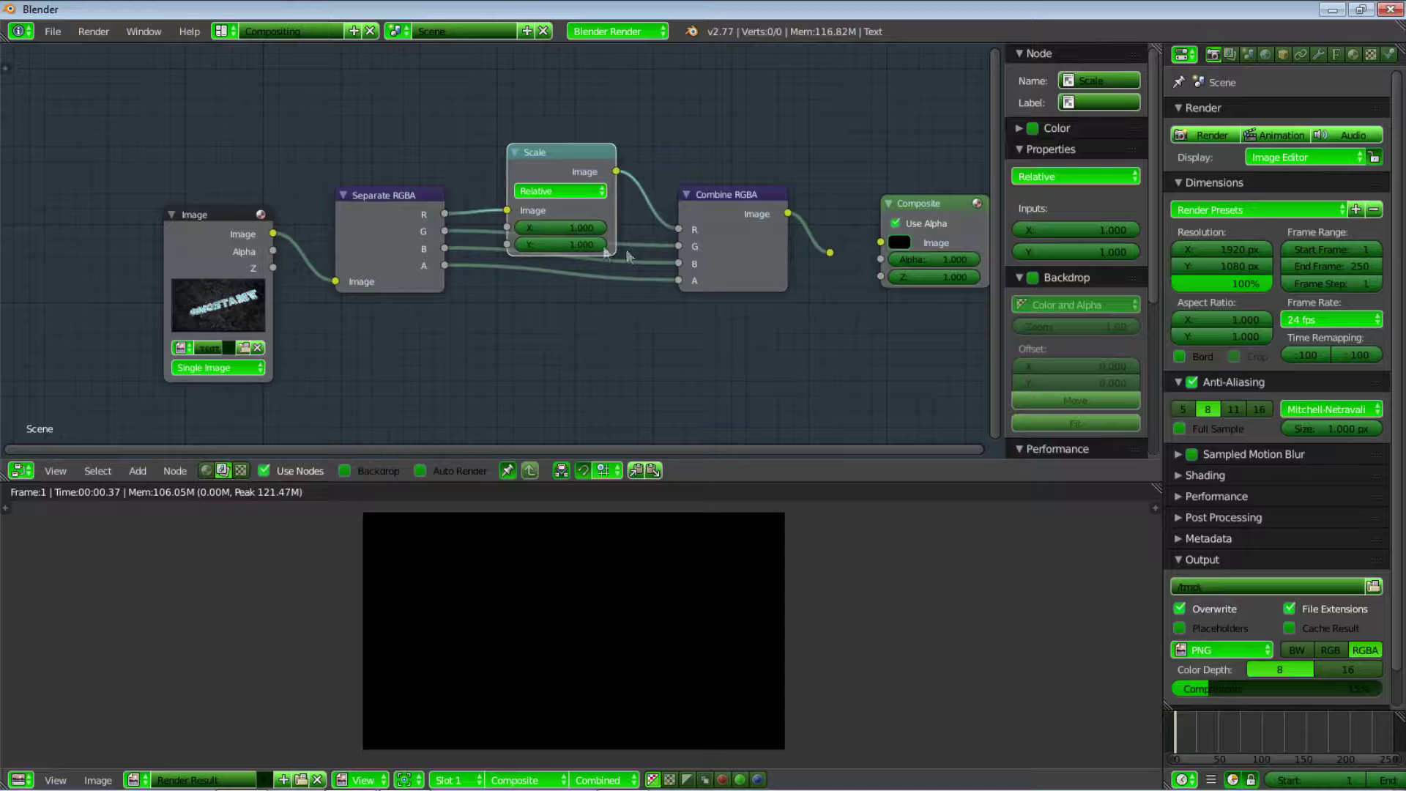
# Move the Scale node vertically so it sits well above the Separate RGBA and Combine RGBA nodes
pyautogui.press('g')
pyautogui.press('y')
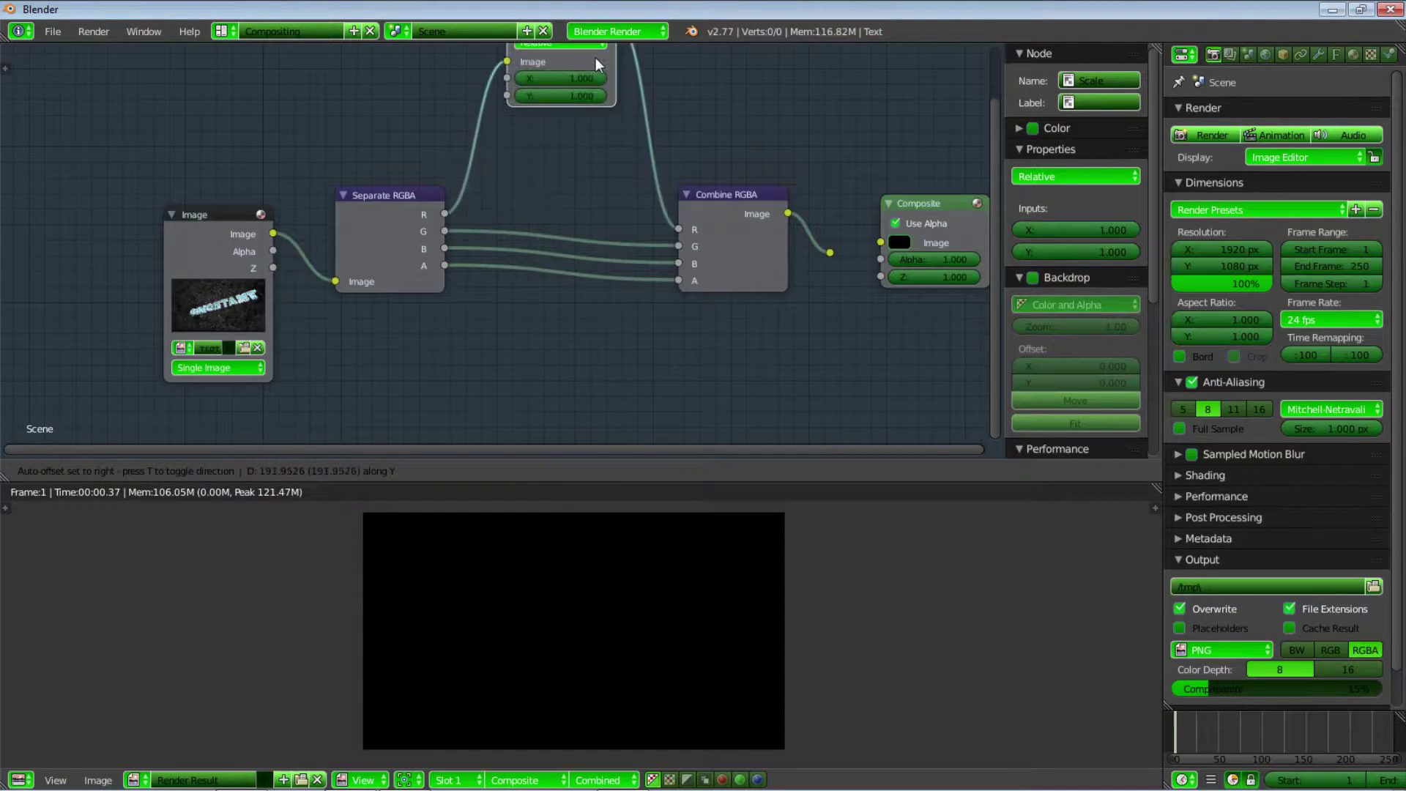
pyautogui.click(595, 72)
pyautogui.scroll(-7, 1089, 359)
pyautogui.moveTo(632, 110); pyautogui.dragTo(533, 222, button='middle')
pyautogui.scroll(-2, 534, 194)
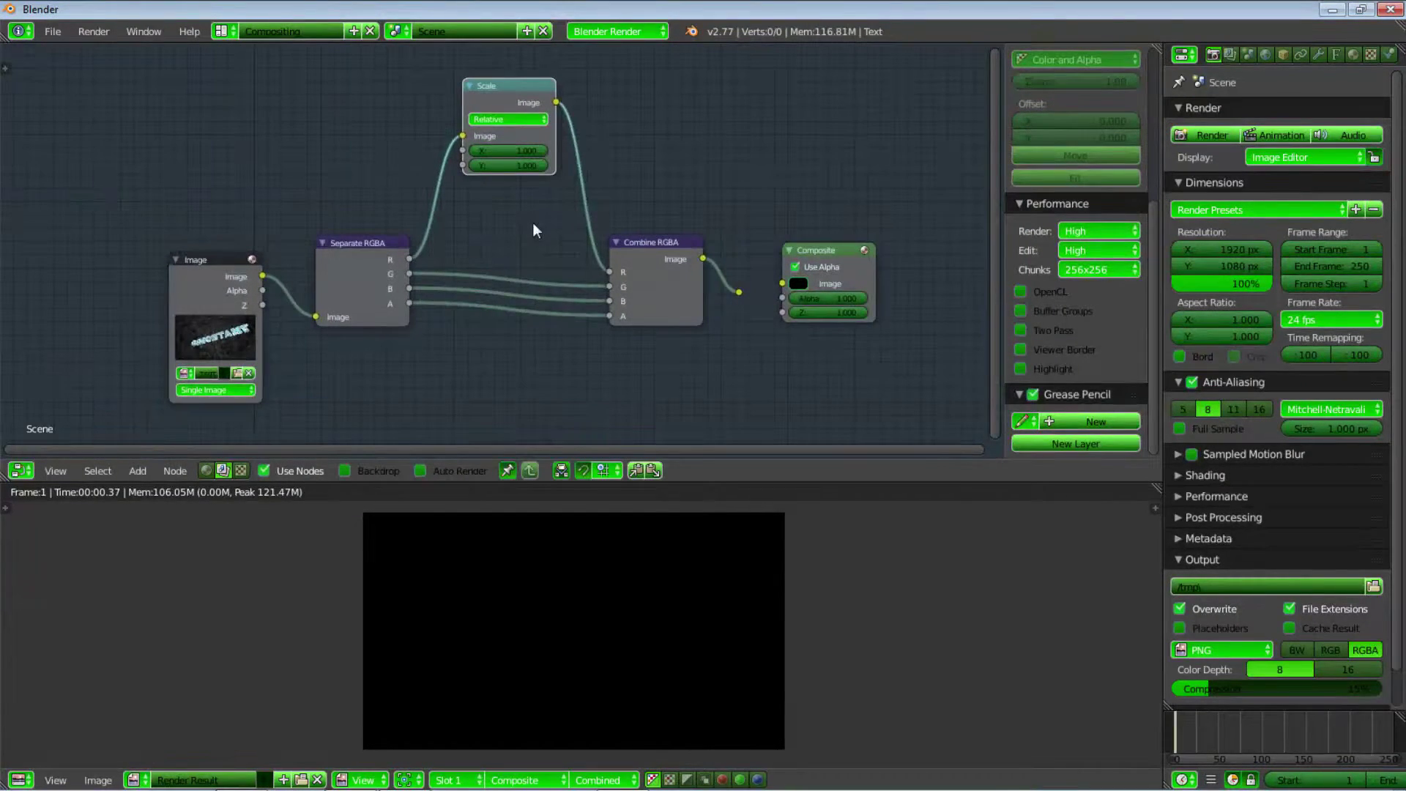
# Duplicate the Scale node twice, inserting one copy into the G link and the other into the B link
pyautogui.hotkey('shift', 'd')
pyautogui.click(538, 331)
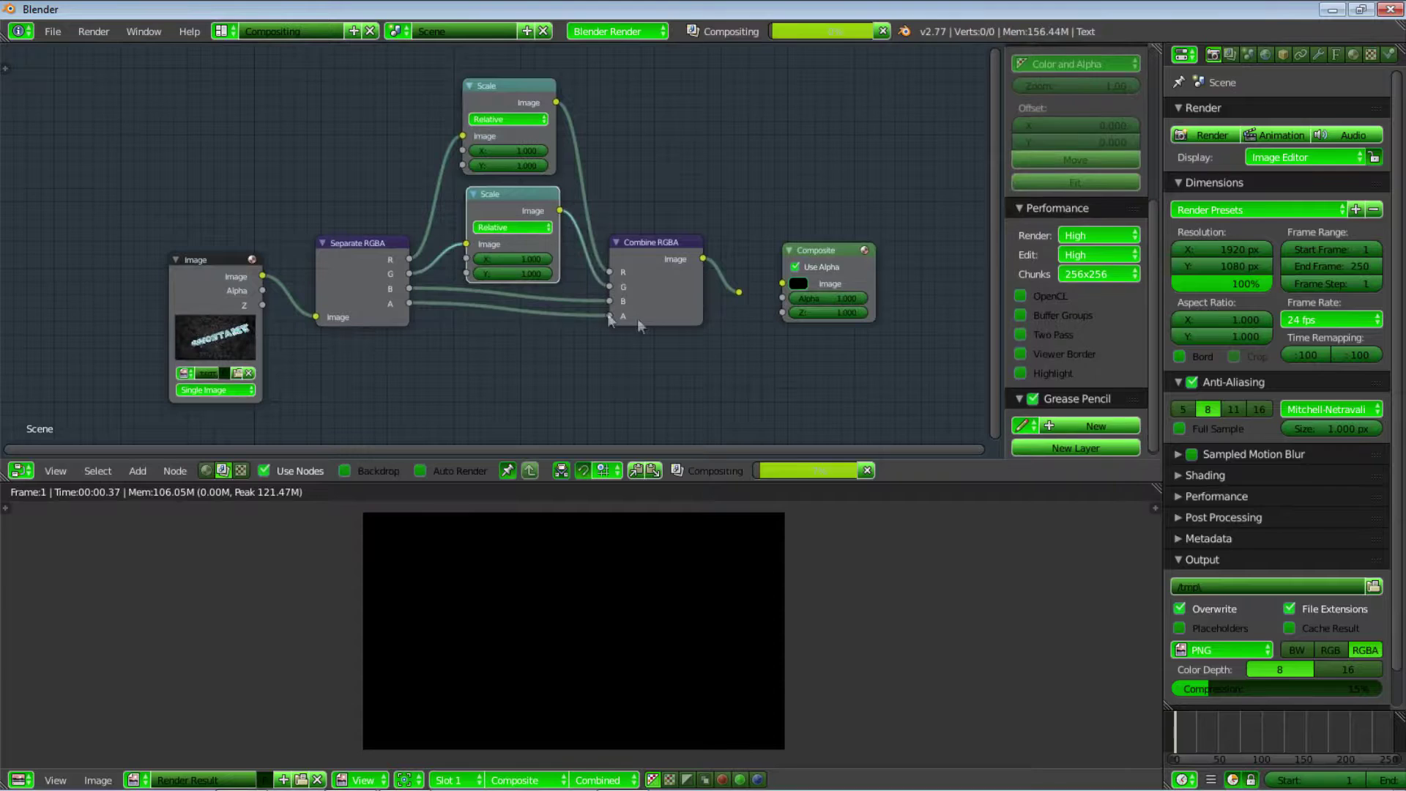
pyautogui.moveTo(596, 268); pyautogui.dragTo(590, 231, button='middle')
pyautogui.hotkey('shift', 'd')
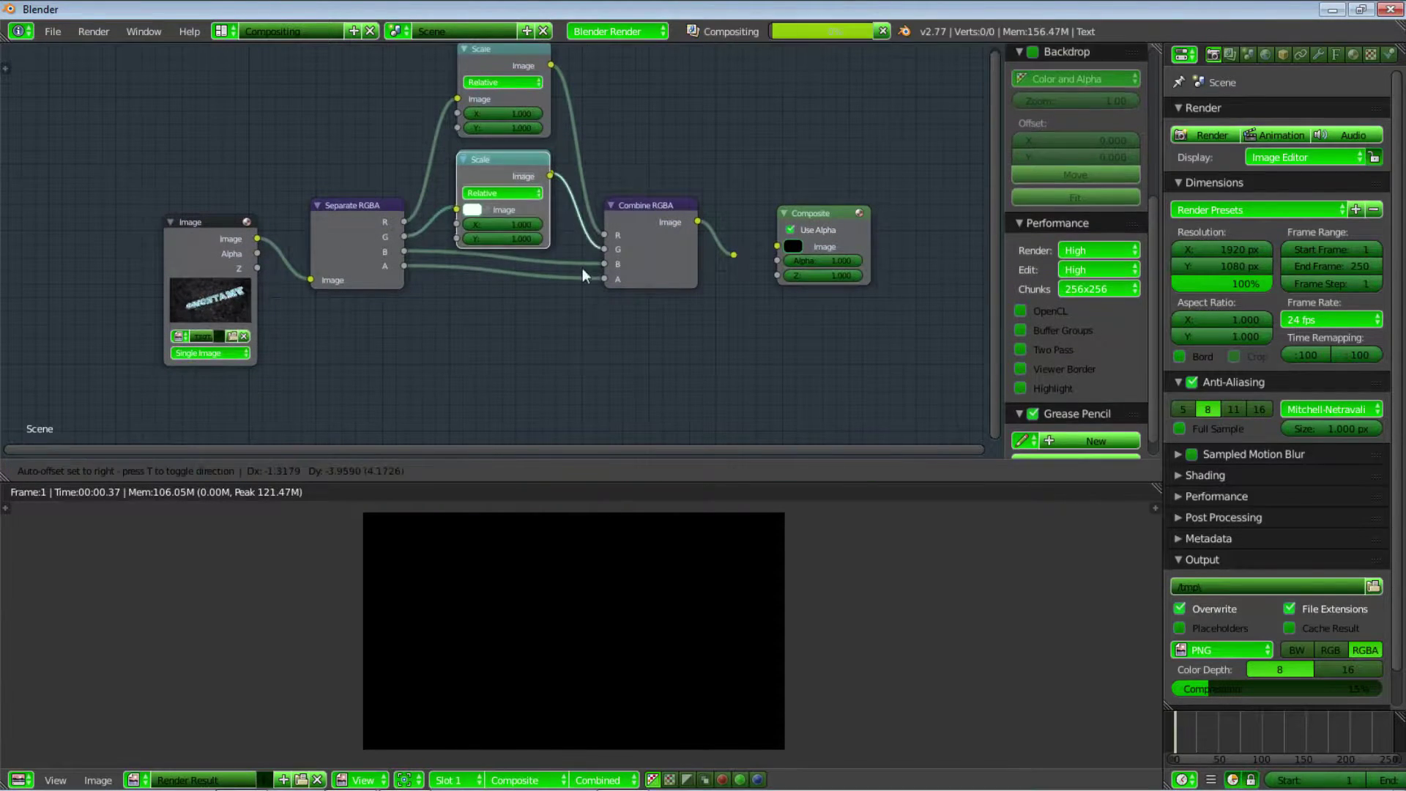
pyautogui.click(585, 275)
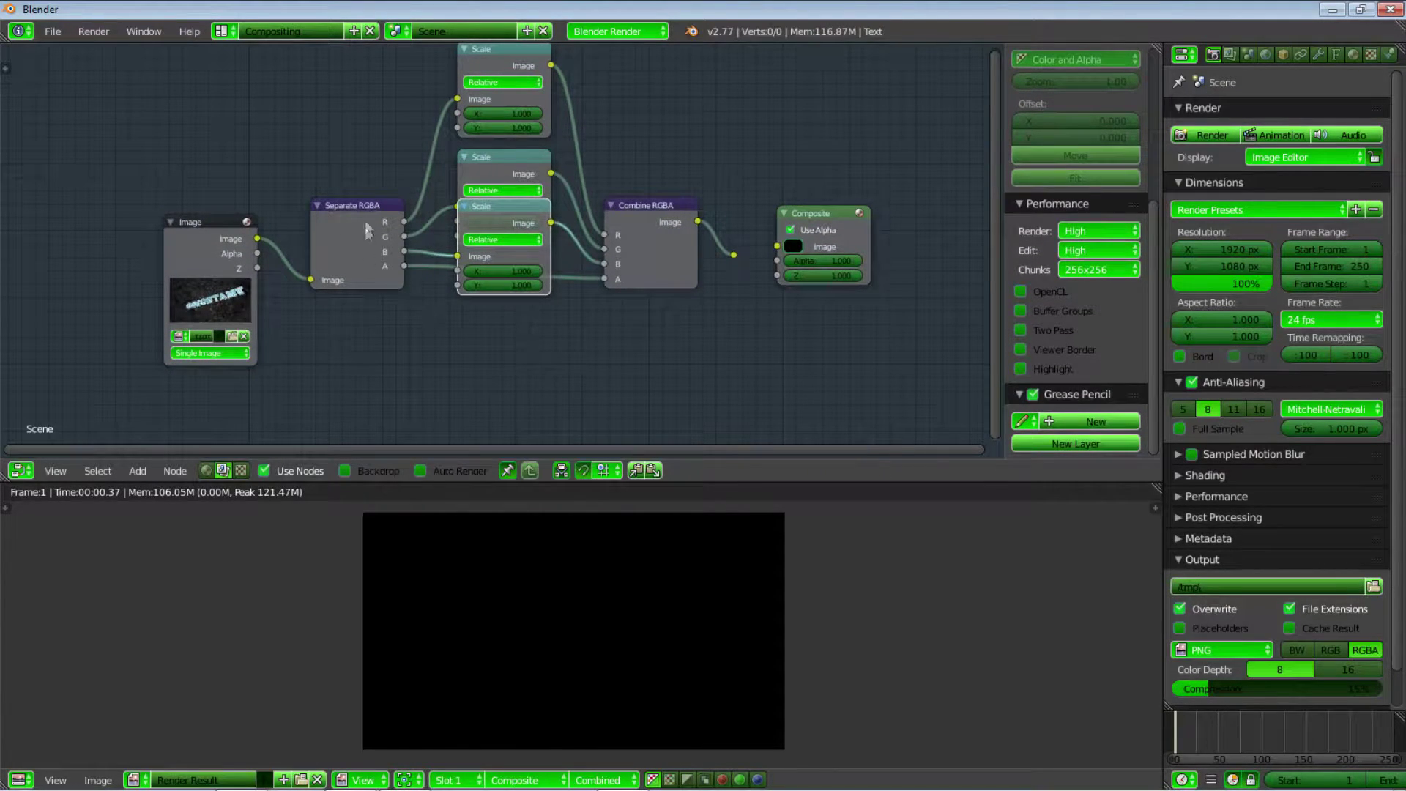
pyautogui.moveTo(366, 231); pyautogui.dragTo(333, 283)
pyautogui.rightClick(333, 283)
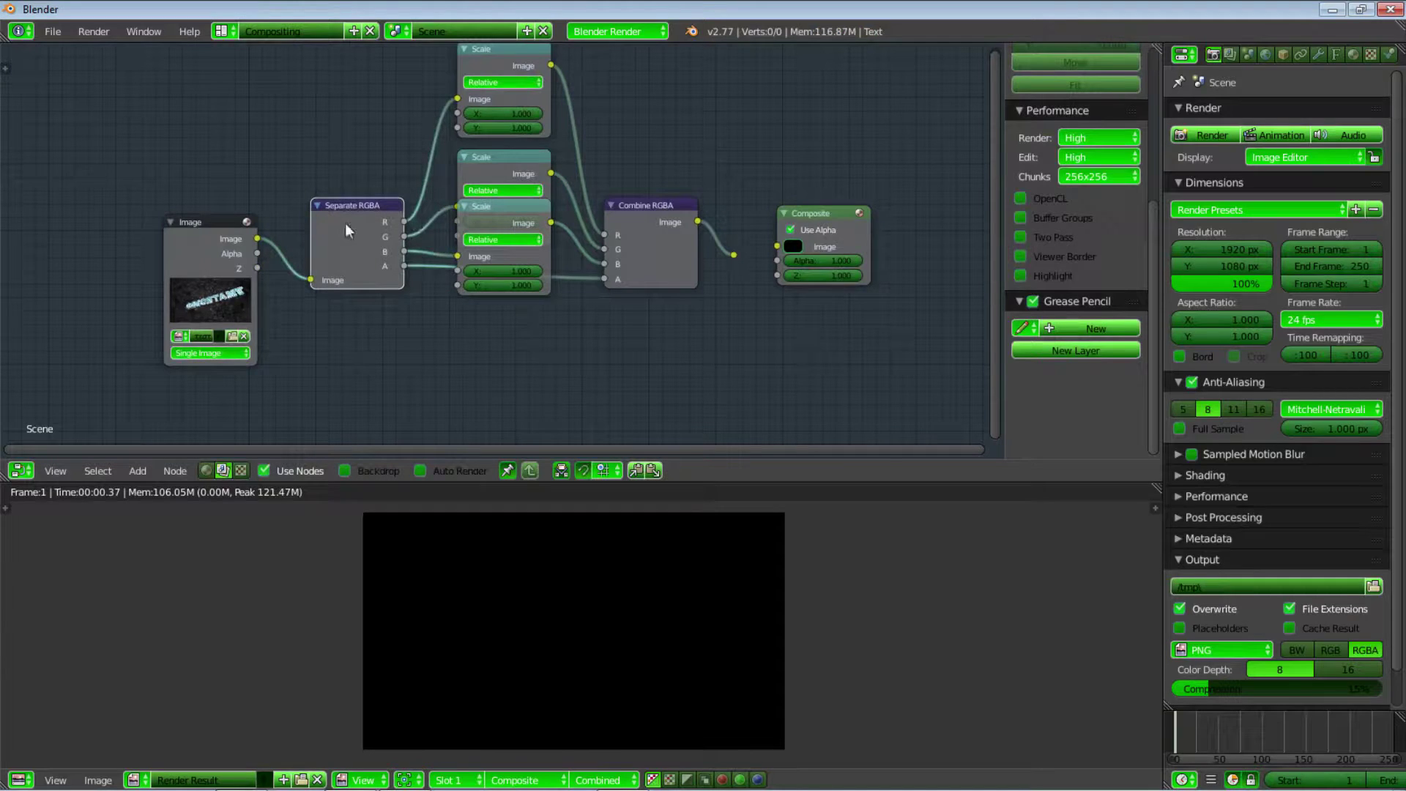
# Move the Separate RGBA and Combine RGBA nodes down together and lower the blue channel's Scale node clear of the one above
pyautogui.click(633, 228)
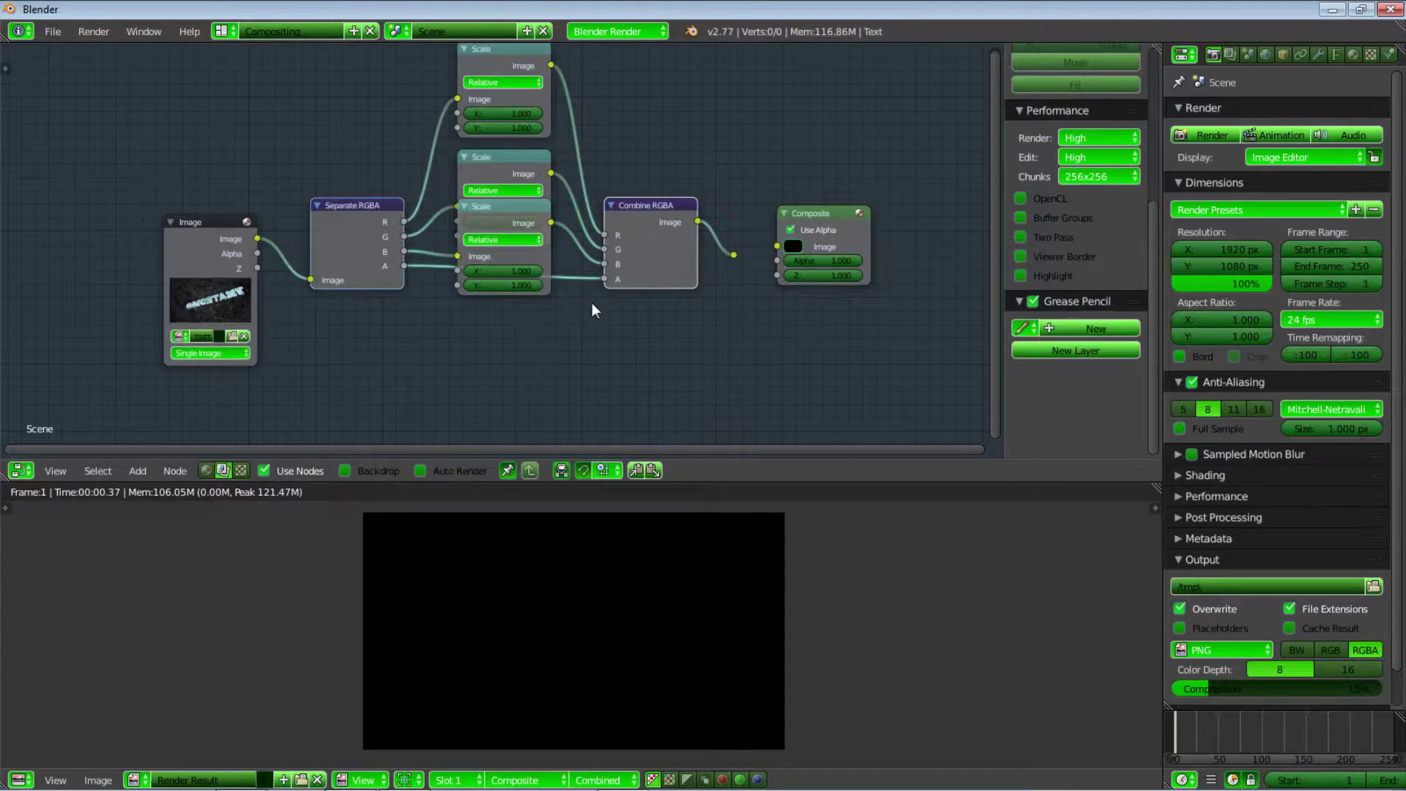
pyautogui.press('g')
pyautogui.click(598, 408)
pyautogui.scroll(-4, 585, 191)
pyautogui.moveTo(585, 192); pyautogui.dragTo(582, 244, button='middle')
pyautogui.moveTo(524, 271); pyautogui.dragTo(522, 330)
# Line up the three Scale nodes in one vertical column and raise them slightly as a group
pyautogui.press('b')
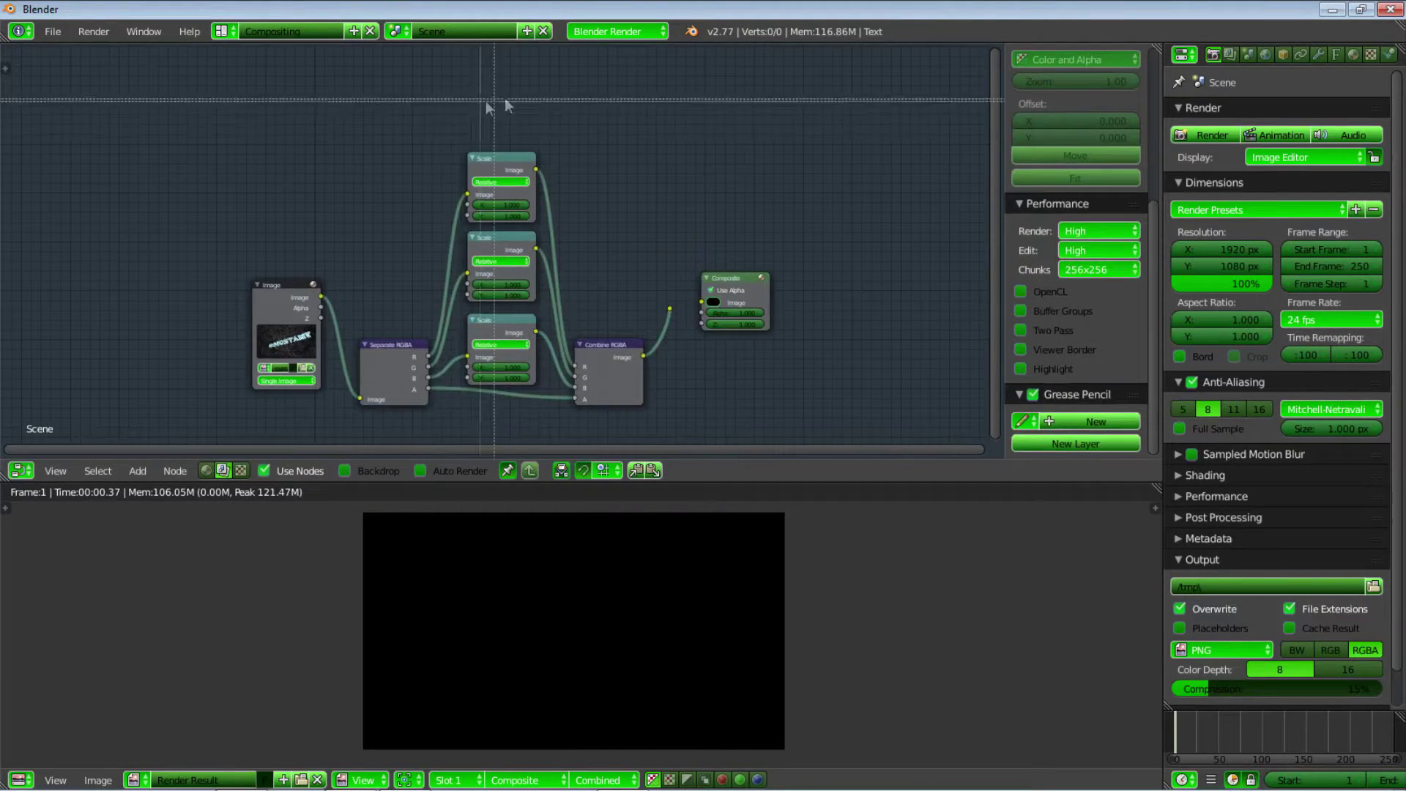
pyautogui.moveTo(506, 99); pyautogui.dragTo(536, 388)
pyautogui.moveTo(631, 226); pyautogui.dragTo(653, 192, button='middle')
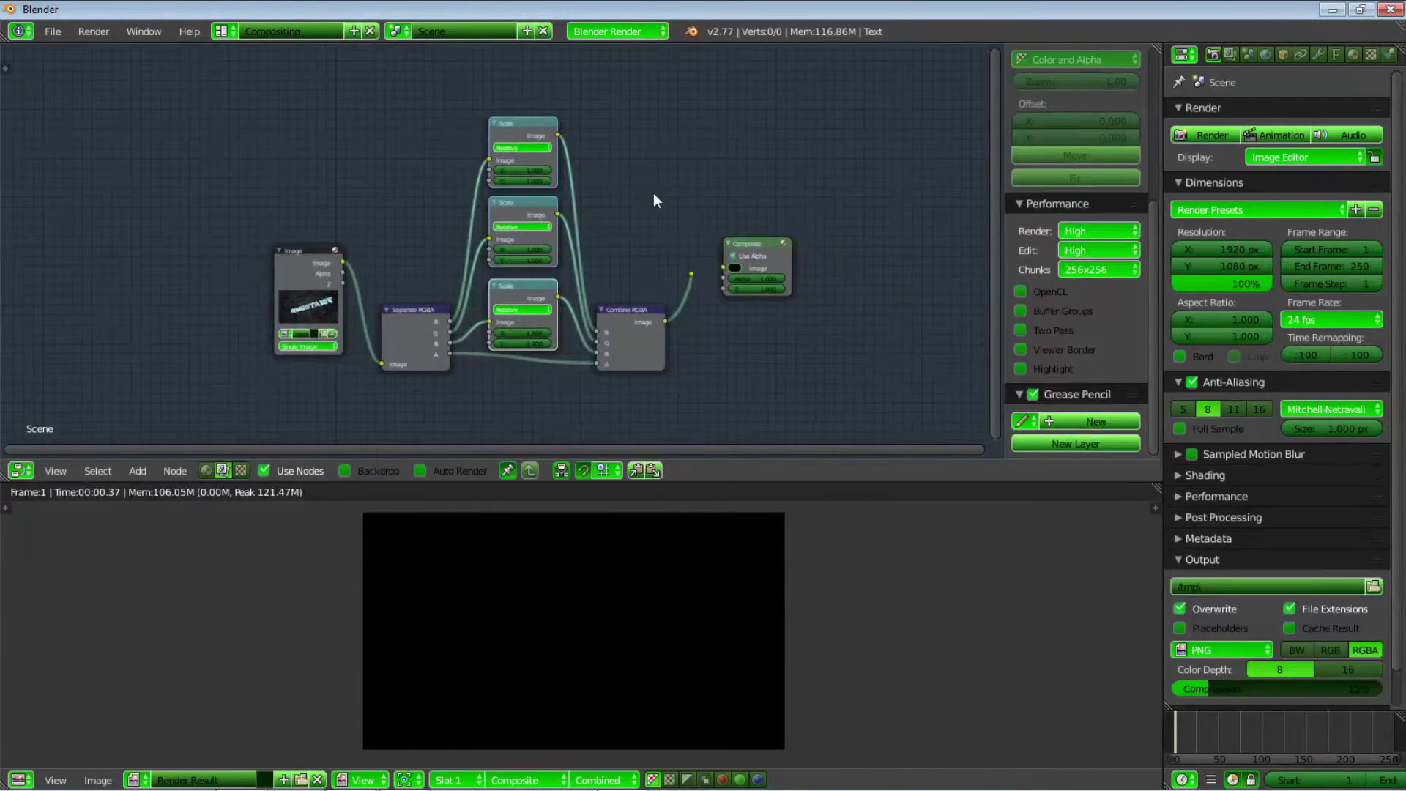
pyautogui.press('s')
pyautogui.press('x')
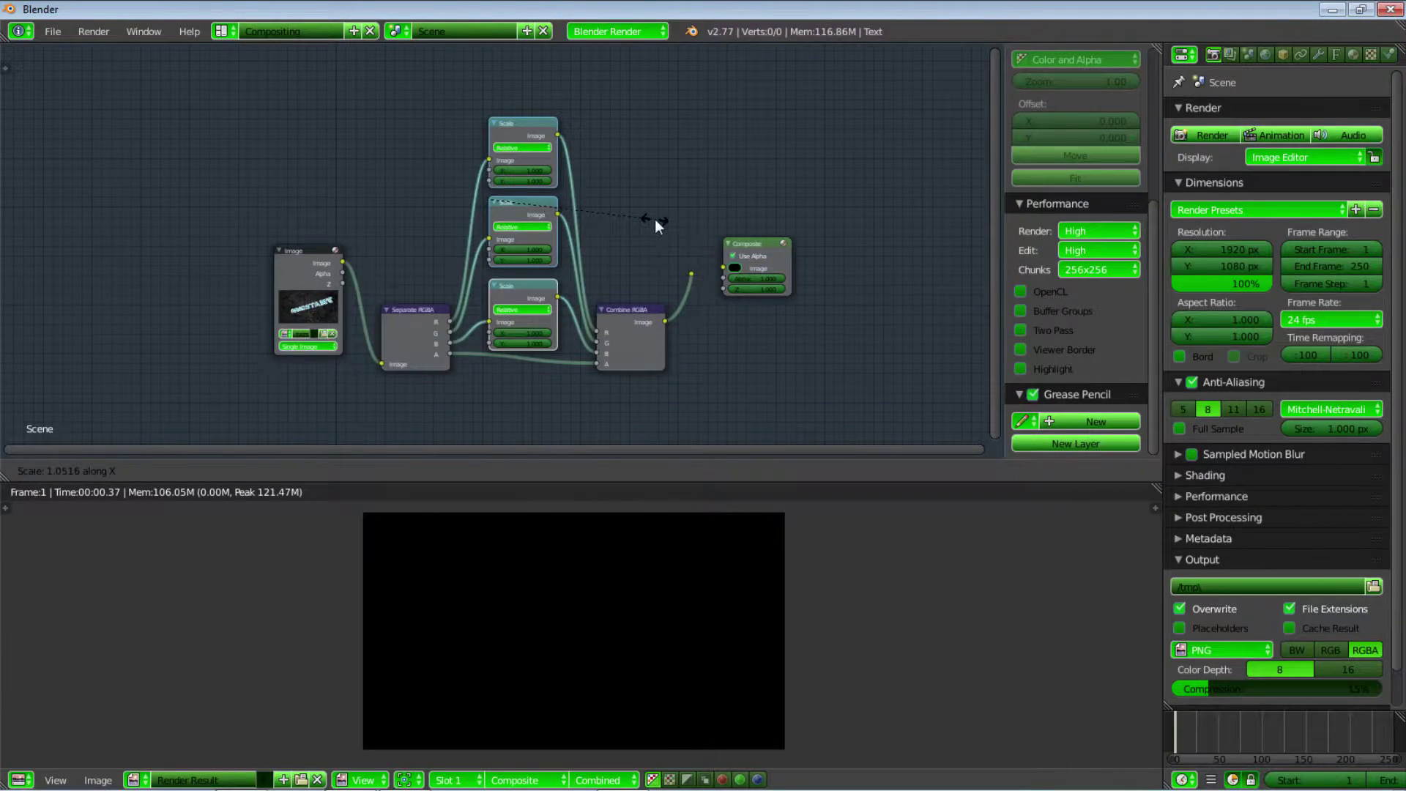
pyautogui.press('Return')
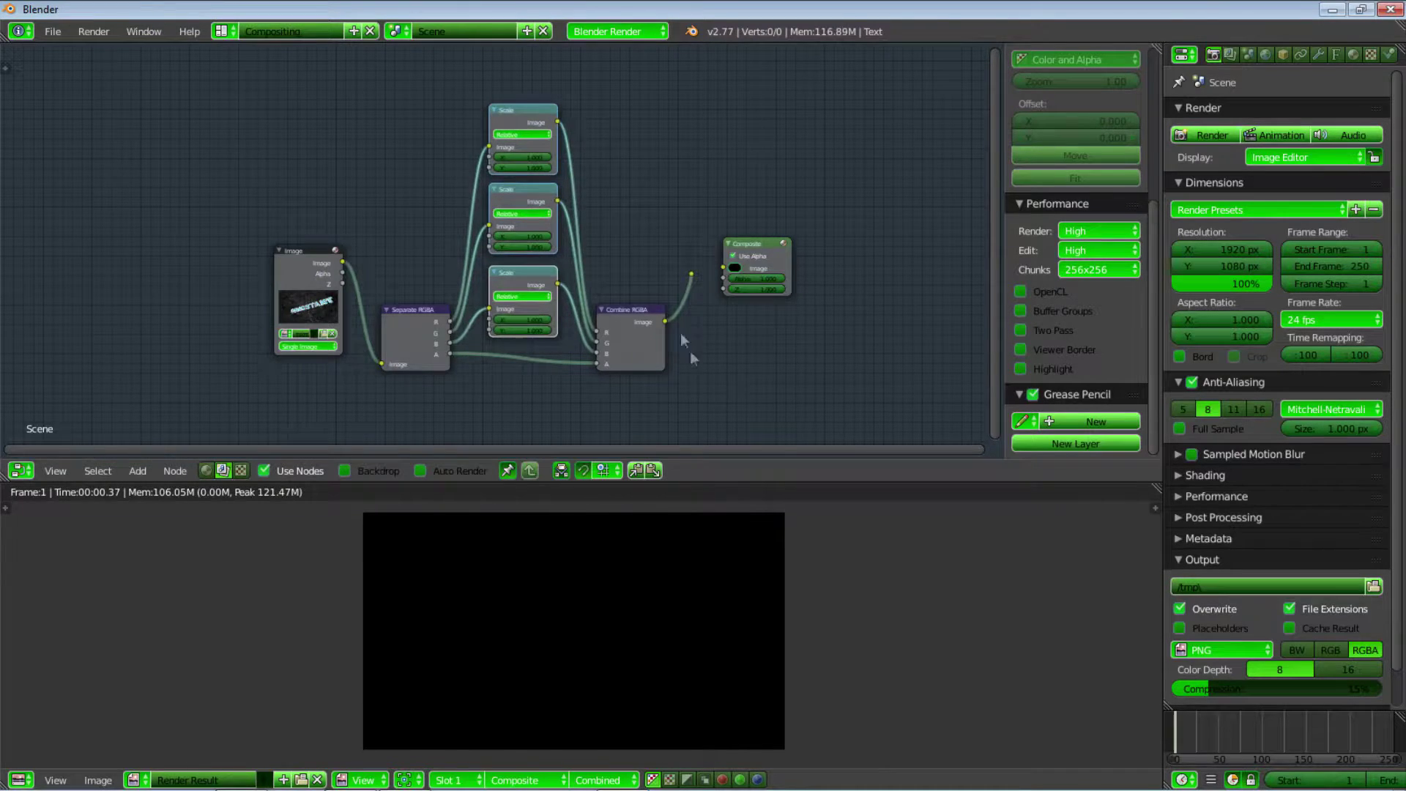
pyautogui.scroll(2, 679, 333)
pyautogui.moveTo(675, 380)
pyautogui.mouseDown(button='middle')
pyautogui.moveTo(661, 339)
pyautogui.moveTo(664, 378)
pyautogui.mouseUp(button='middle')
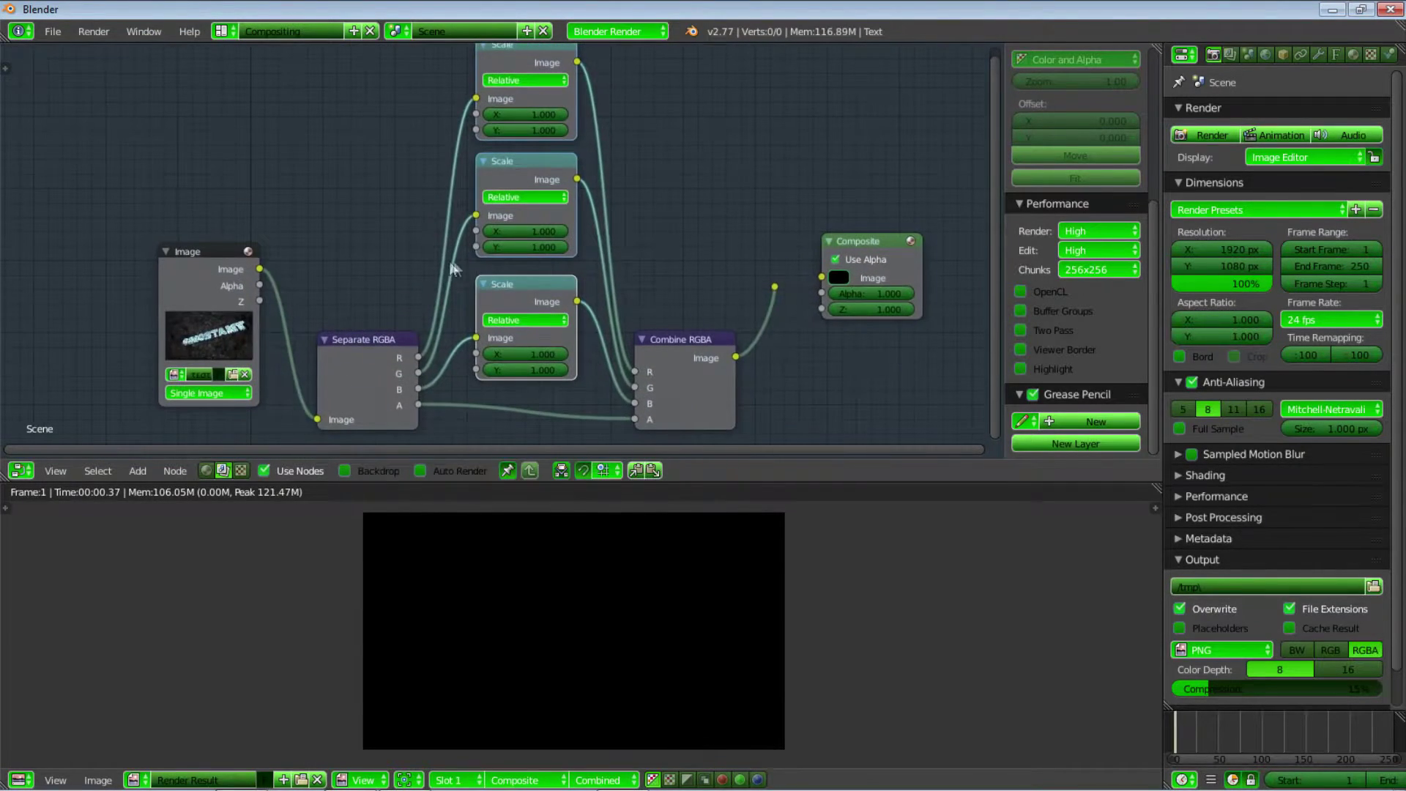
pyautogui.click(528, 299)
pyautogui.click(525, 189)
pyautogui.moveTo(518, 104); pyautogui.dragTo(515, 141, button='middle')
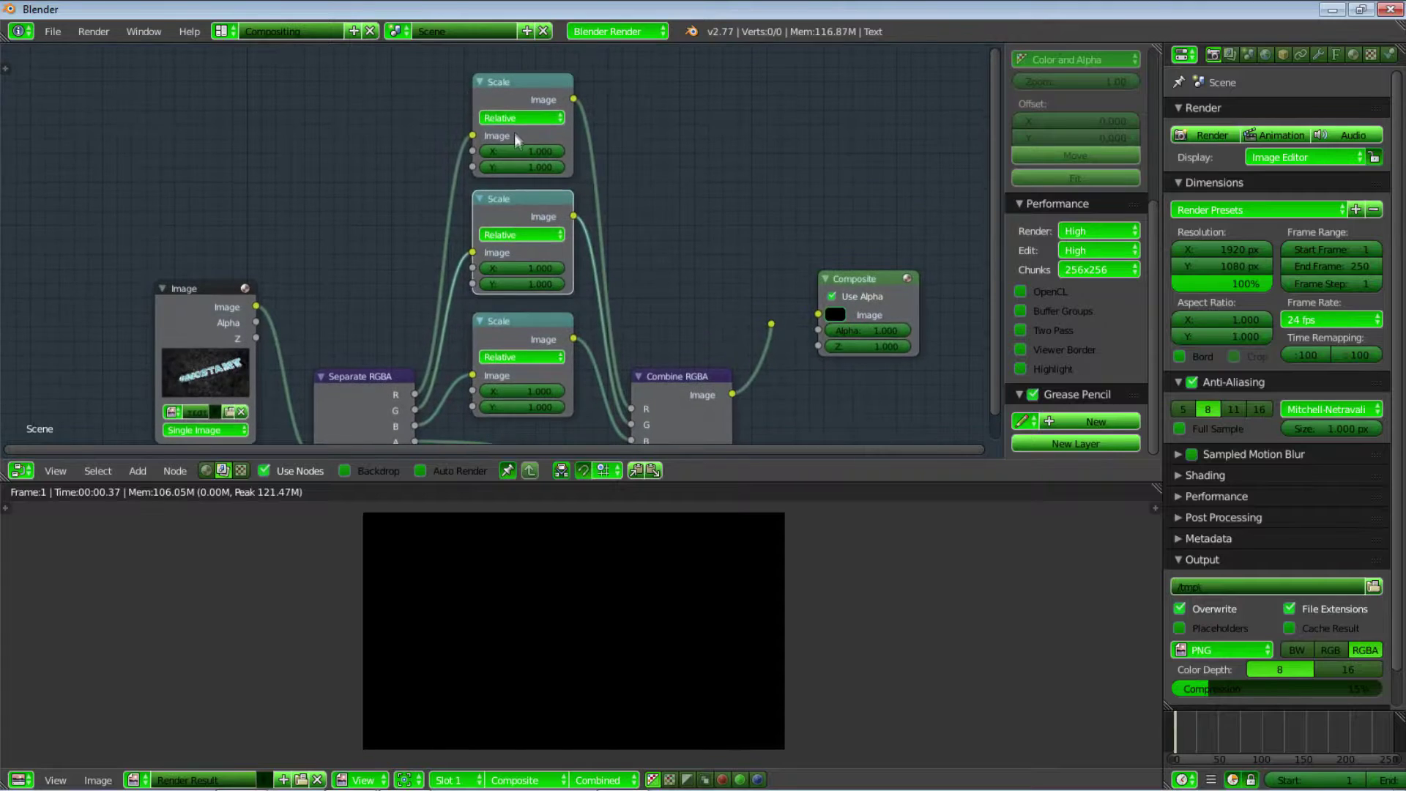
pyautogui.click(504, 98)
pyautogui.moveTo(447, 378); pyautogui.dragTo(452, 350, button='middle')
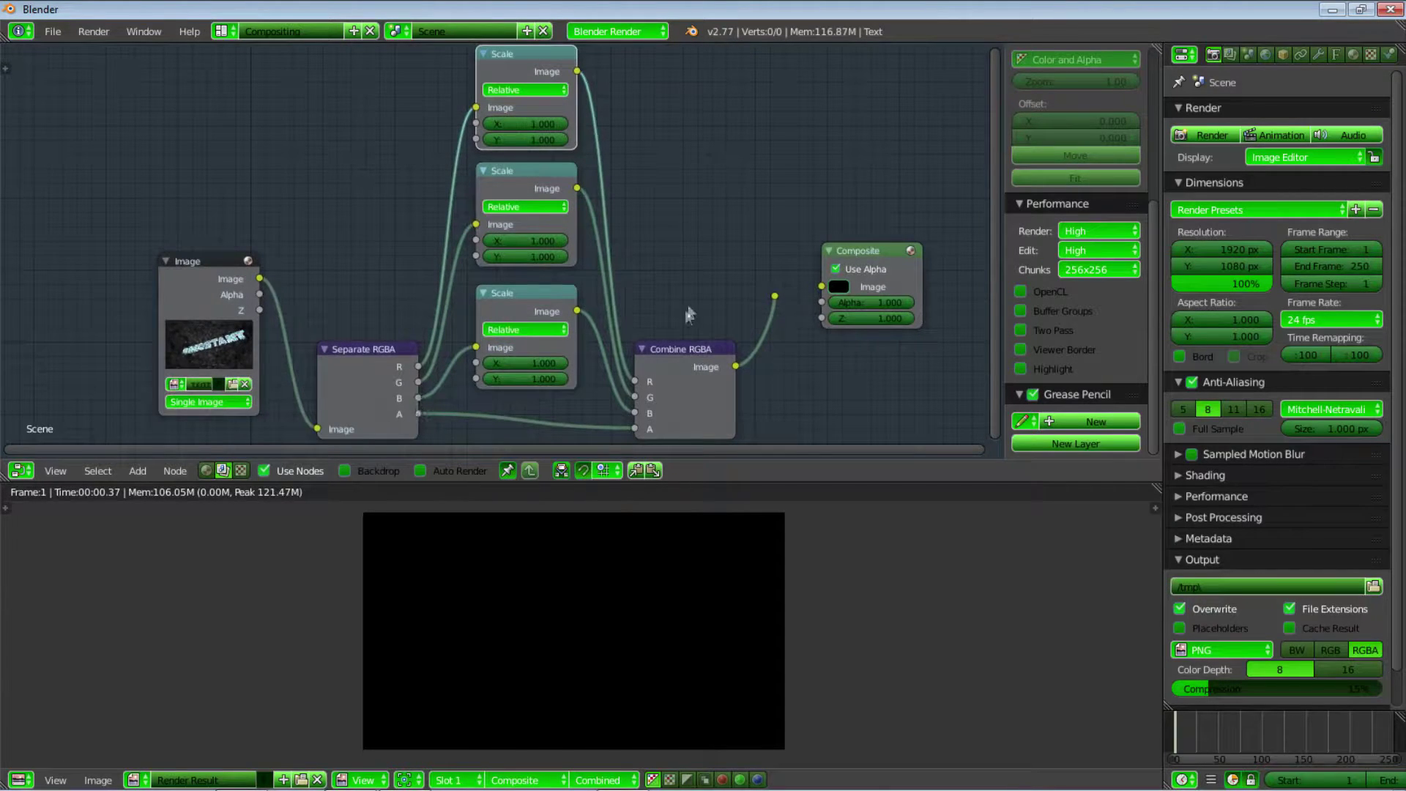
# Link the Combine RGBA output, through its reroute point, to the Image input of the Composite node
pyautogui.moveTo(631, 264)
pyautogui.mouseDown(button='middle')
pyautogui.moveTo(629, 299)
pyautogui.moveTo(616, 248)
pyautogui.mouseUp(button='middle')
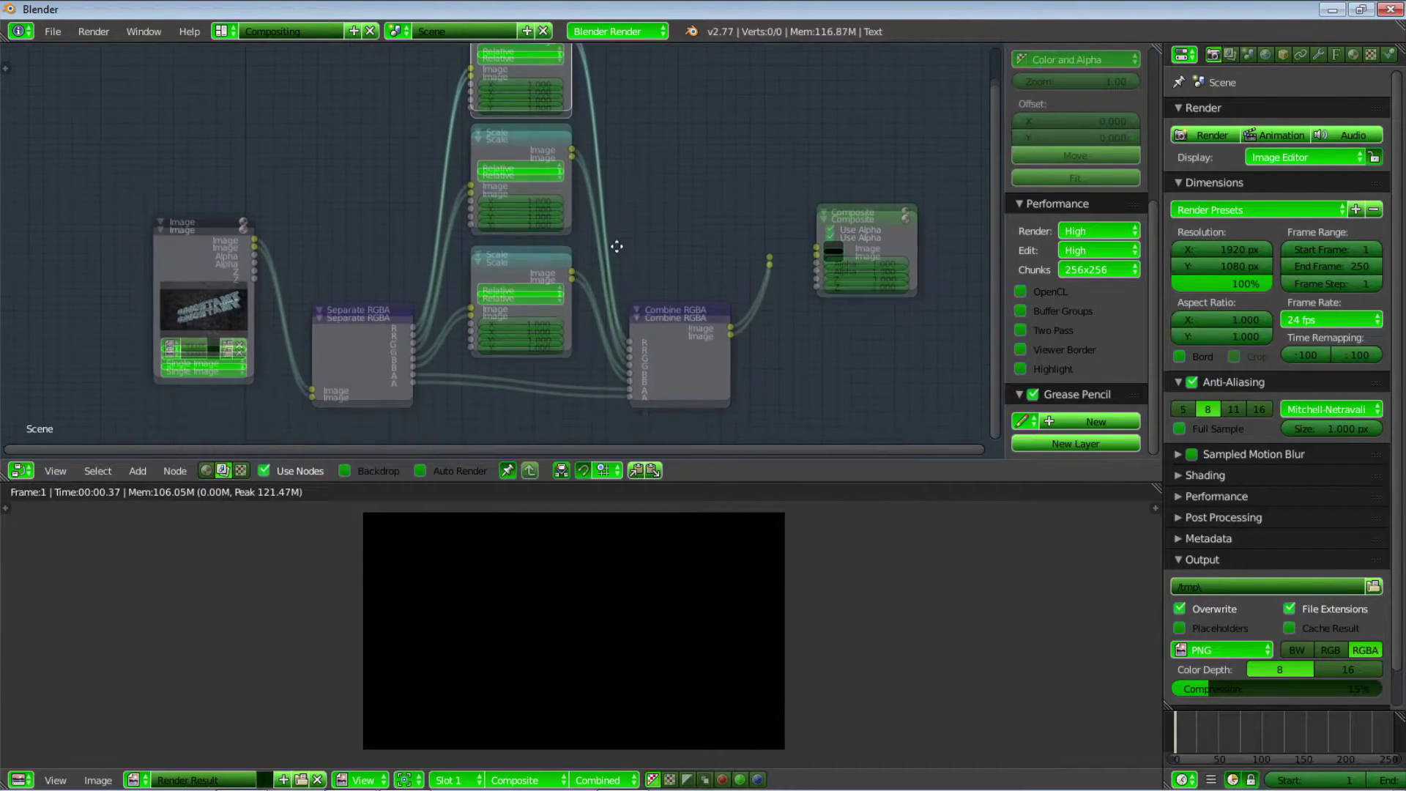
pyautogui.scroll(-2, 608, 545)
pyautogui.moveTo(589, 327); pyautogui.dragTo(593, 340, button='middle')
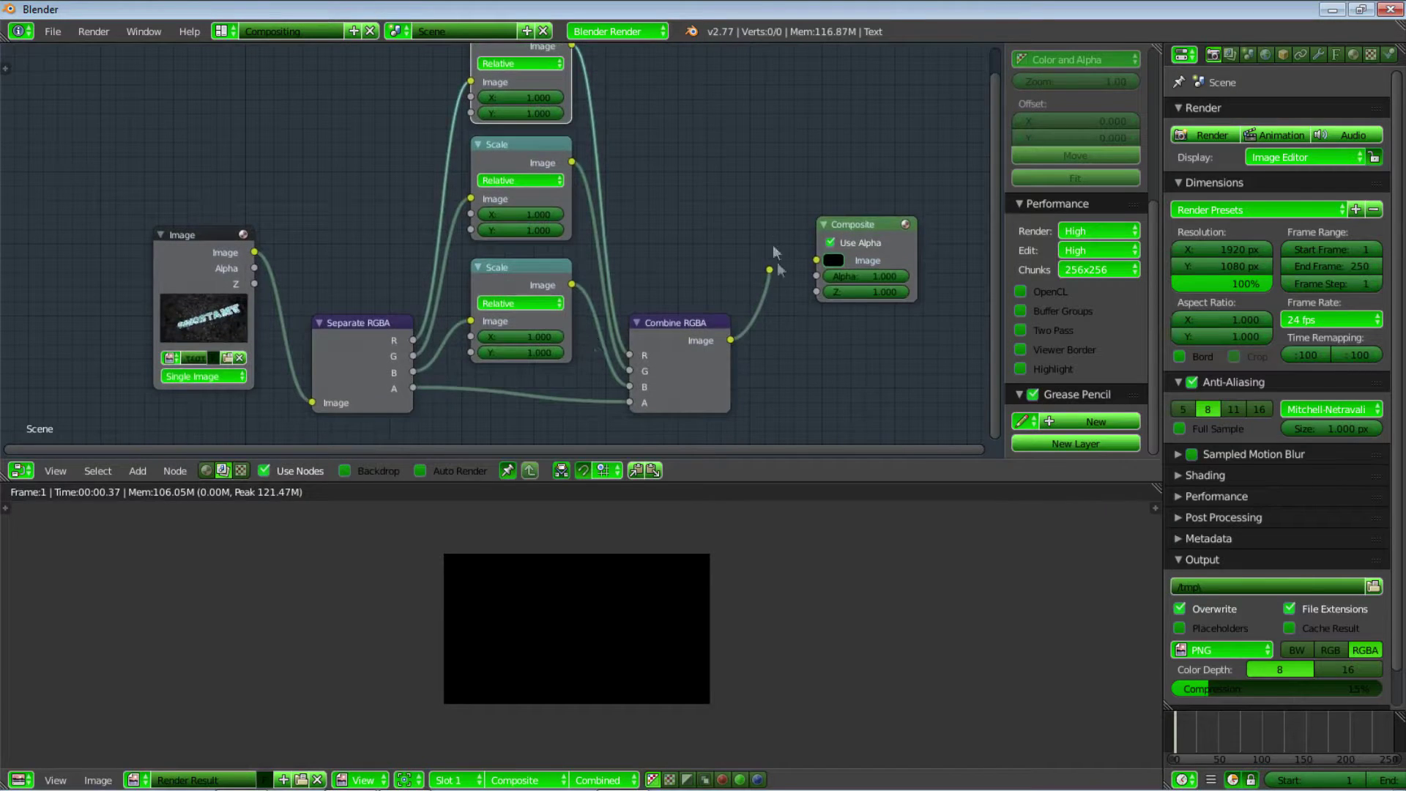
pyautogui.moveTo(770, 271); pyautogui.dragTo(816, 260)
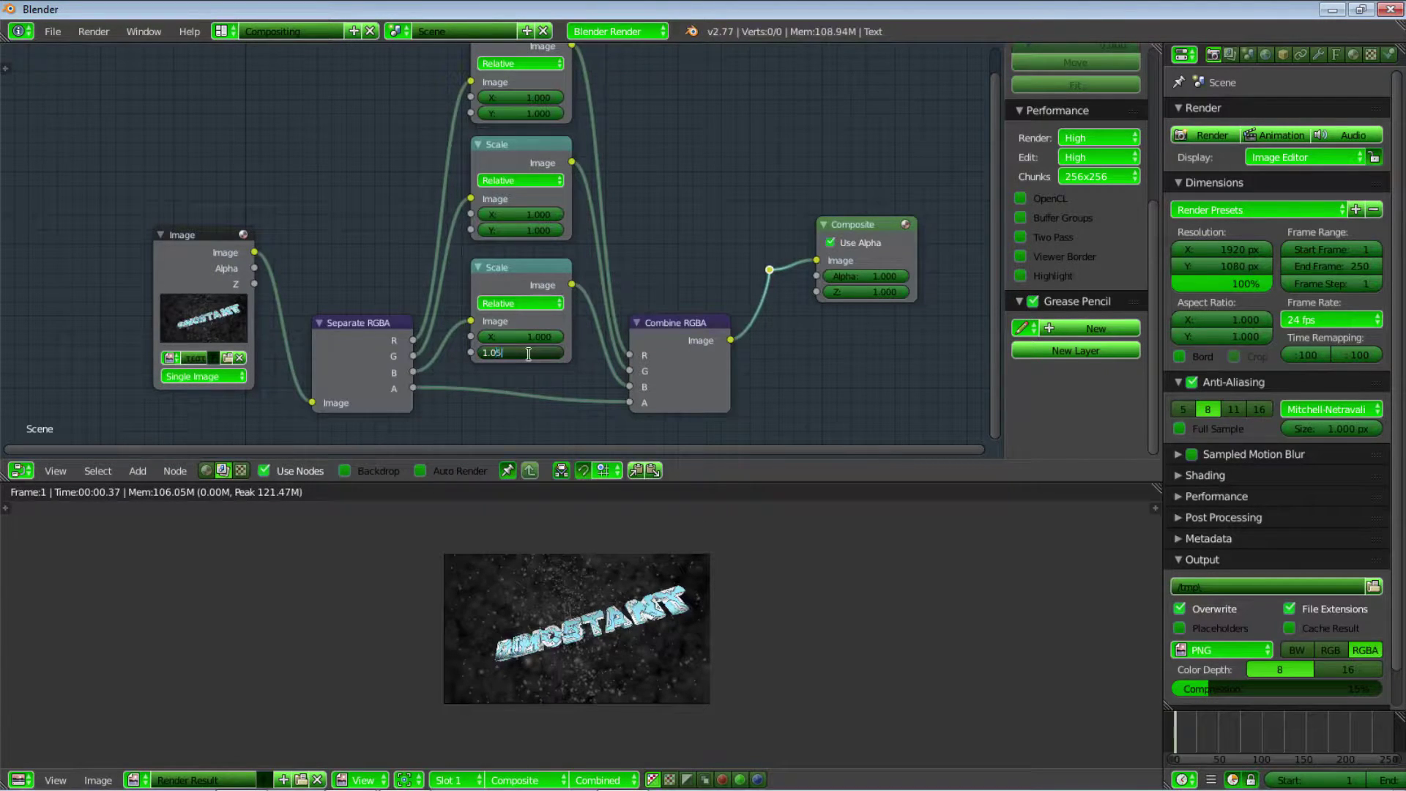
# Set the Y scale to 1.04 on the blue channel's Scale node and to 1.02 on the green channel's
pyautogui.press('Return')
pyautogui.click(527, 230)
pyautogui.press('Return')
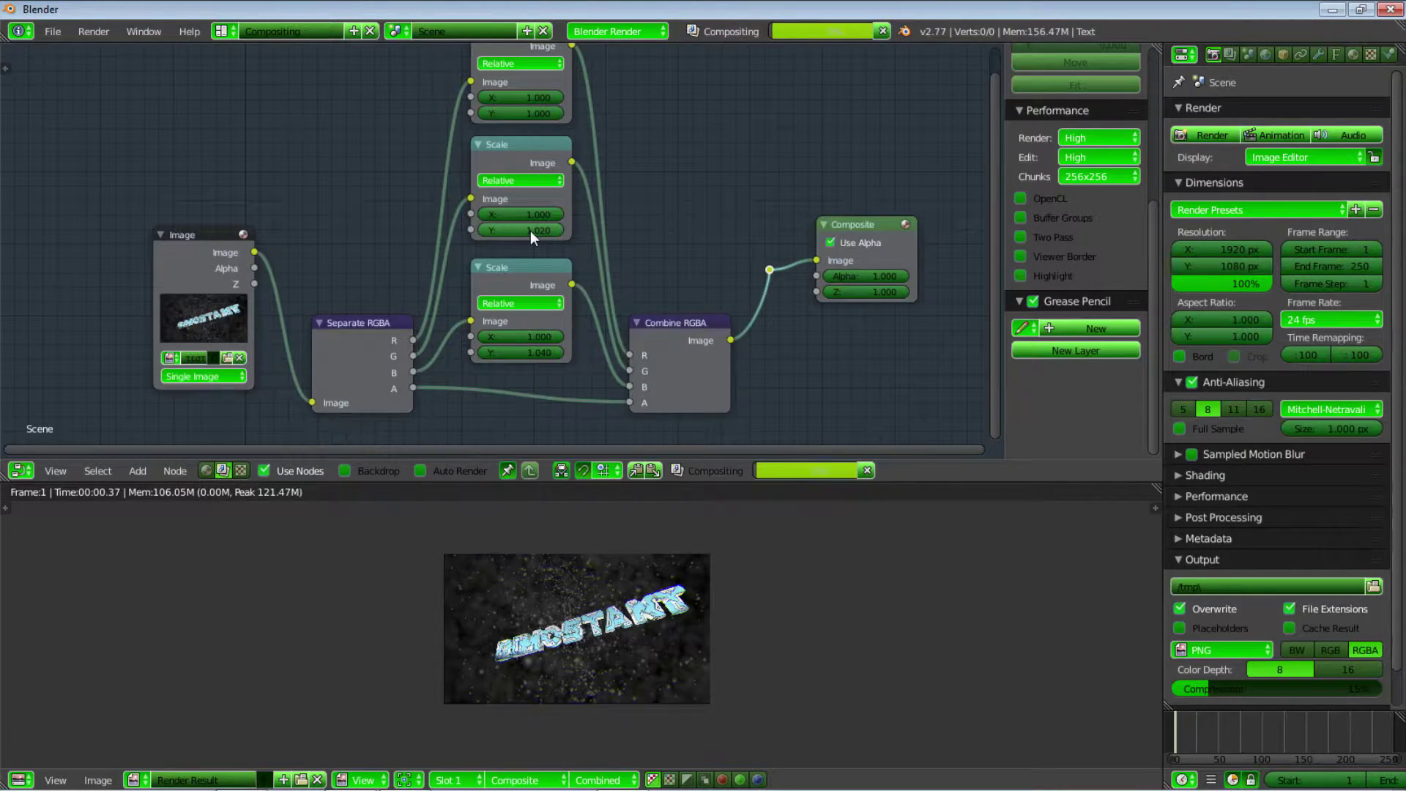
# Examine the letter edges and background particles of the composited image at several magnifications
pyautogui.scroll(8, 637, 674)
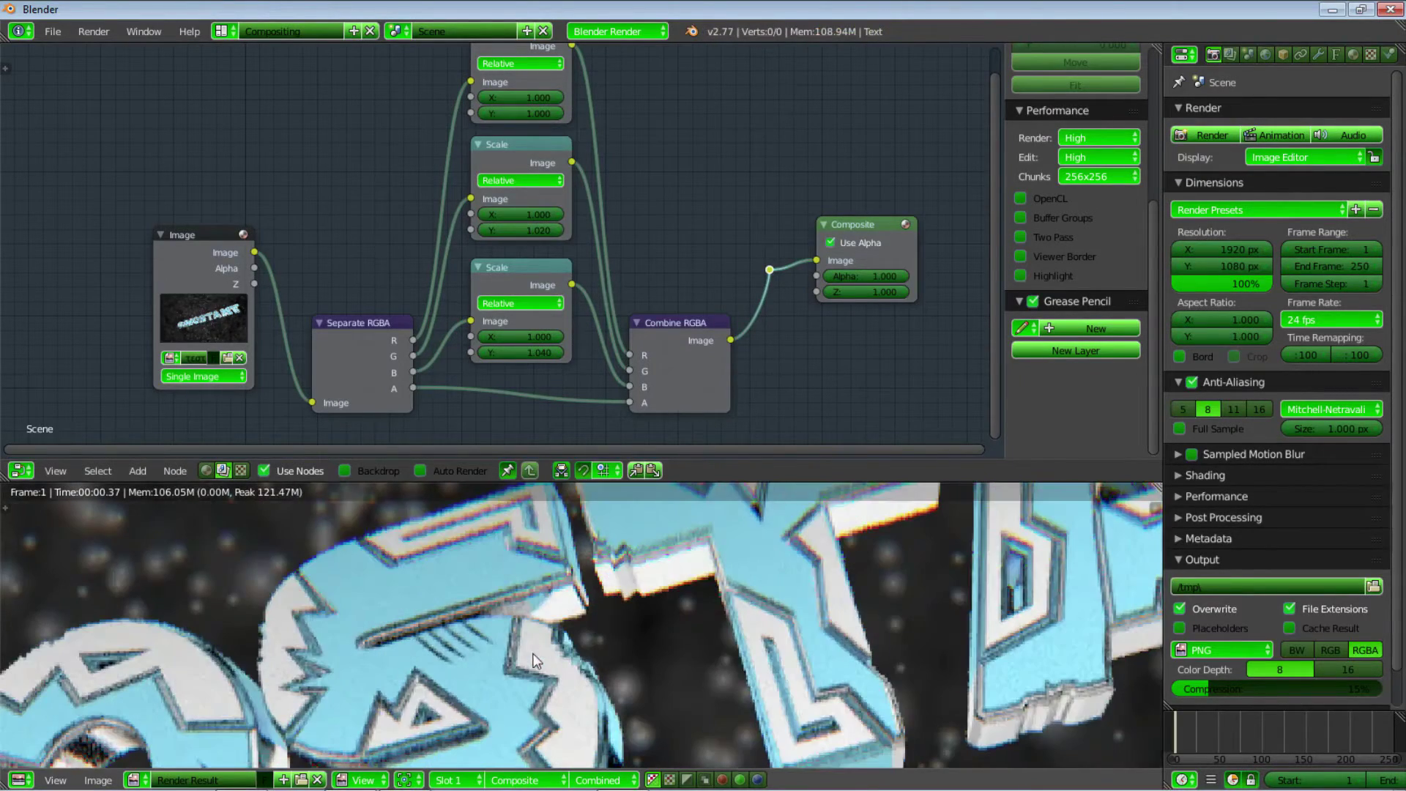
pyautogui.moveTo(602, 611); pyautogui.dragTo(596, 649, button='middle')
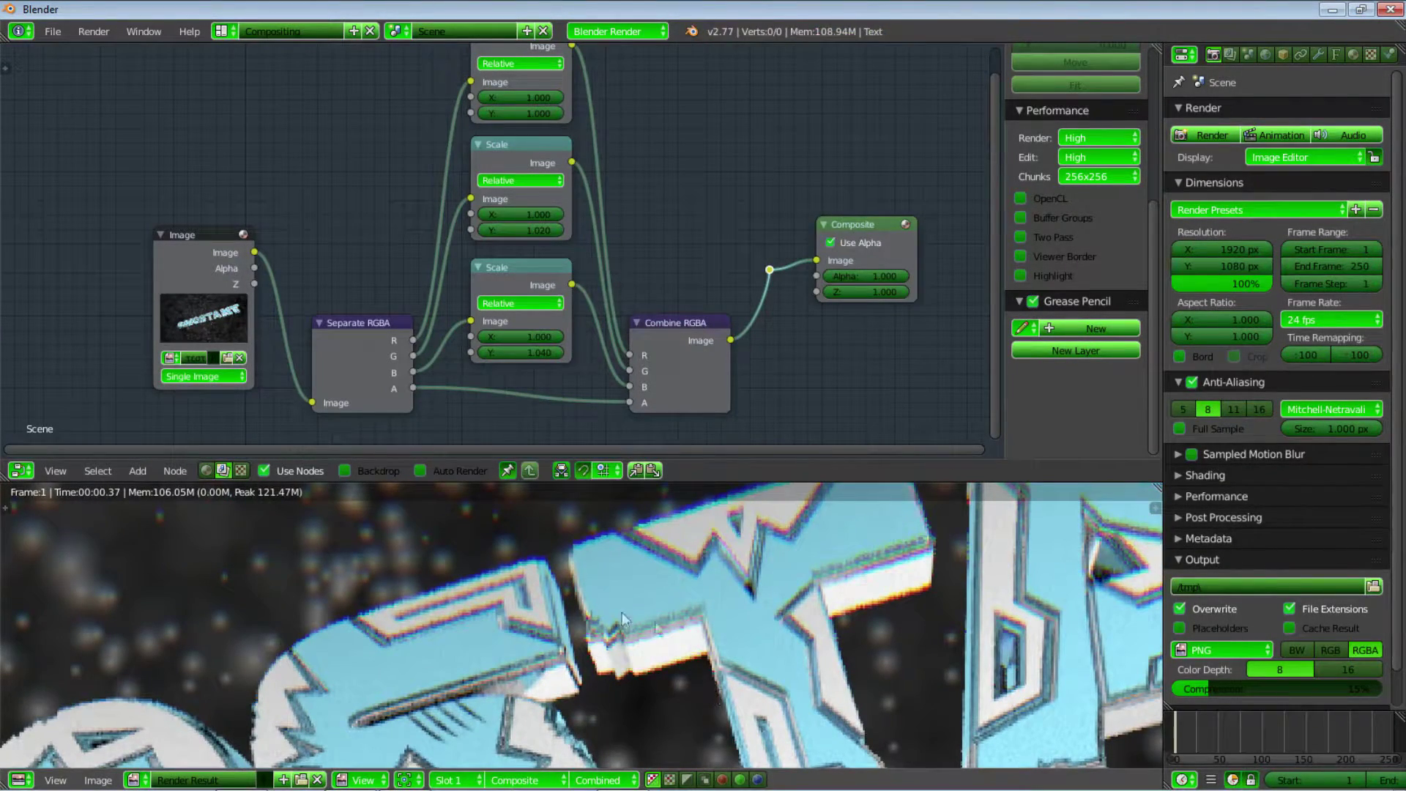
pyautogui.moveTo(661, 613); pyautogui.dragTo(648, 668, button='middle')
pyautogui.scroll(-5, 644, 587)
pyautogui.moveTo(388, 689); pyautogui.dragTo(553, 626, button='middle')
pyautogui.scroll(-3, 645, 599)
pyautogui.scroll(2, 467, 602)
pyautogui.scroll(6, 540, 615)
pyautogui.scroll(-3, 630, 612)
pyautogui.scroll(-5, 553, 626)
pyautogui.moveTo(667, 603); pyautogui.dragTo(586, 614, button='middle')
pyautogui.scroll(-1, 586, 615)
pyautogui.scroll(-1, 579, 617)
pyautogui.scroll(2, 564, 619)
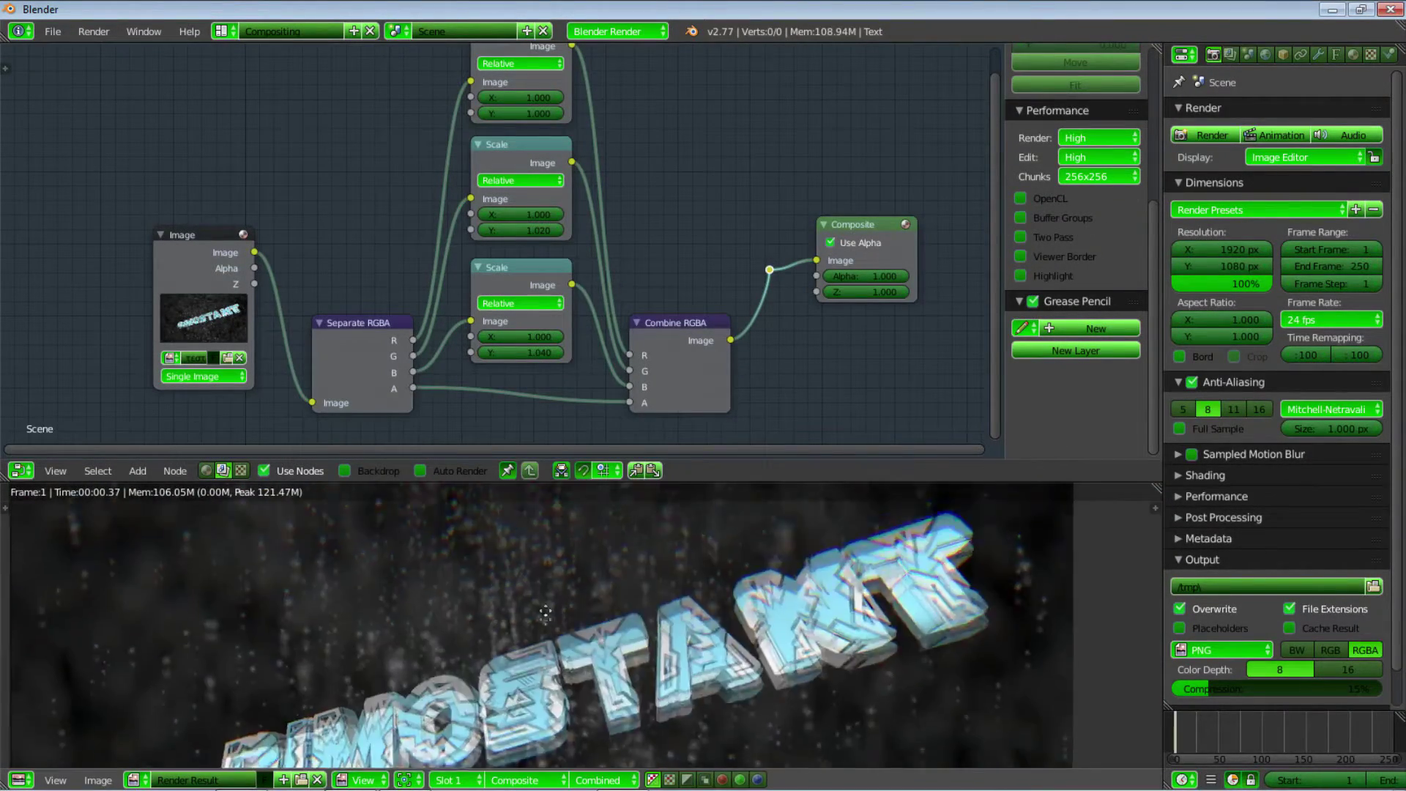
pyautogui.scroll(-3, 551, 621)
pyautogui.moveTo(540, 578); pyautogui.dragTo(520, 549, button='middle')
# Set the Y scale to 1.4 on the blue channel's Scale node and to 1.2 on the green channel's
pyautogui.click(563, 355)
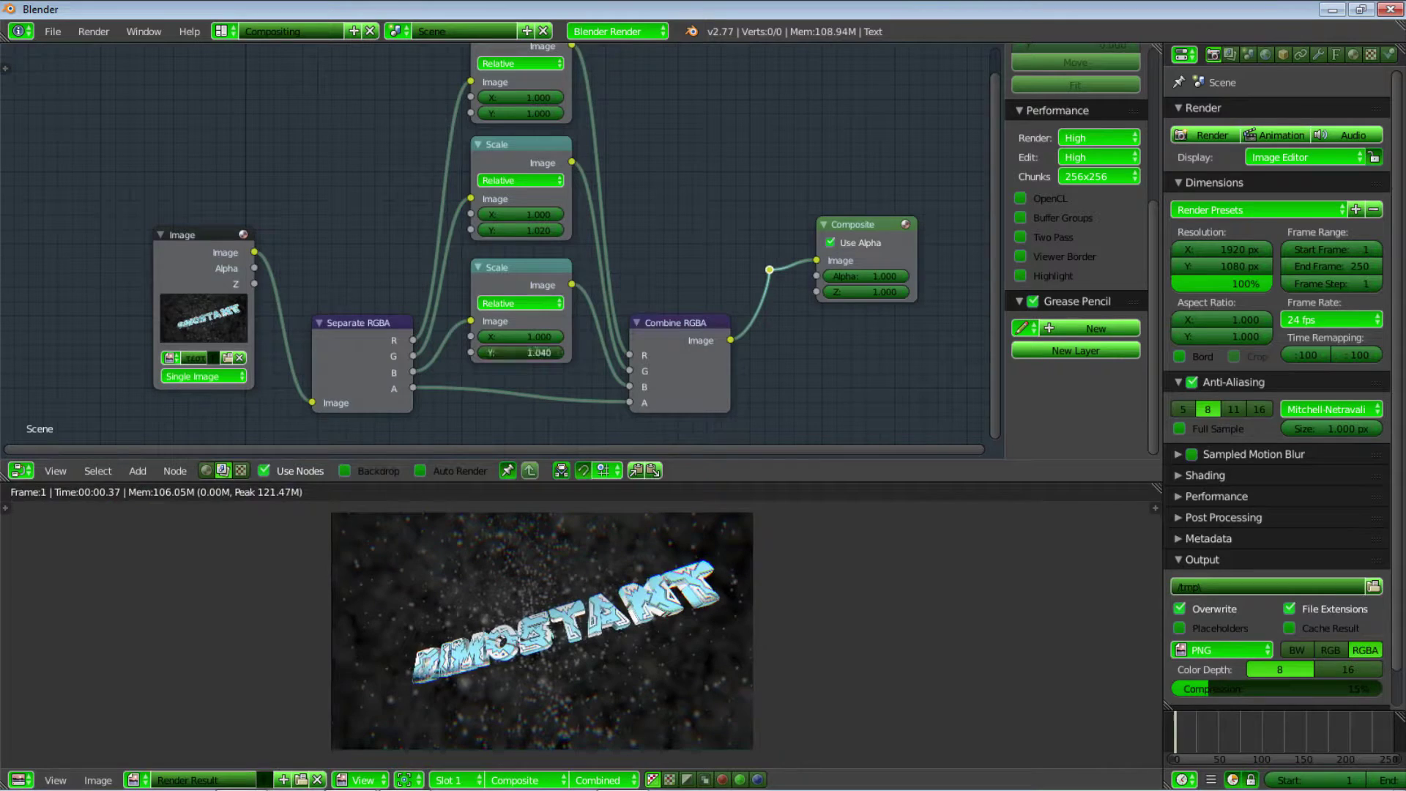
pyautogui.write('1.4')
pyautogui.press('Return')
pyautogui.click(519, 231)
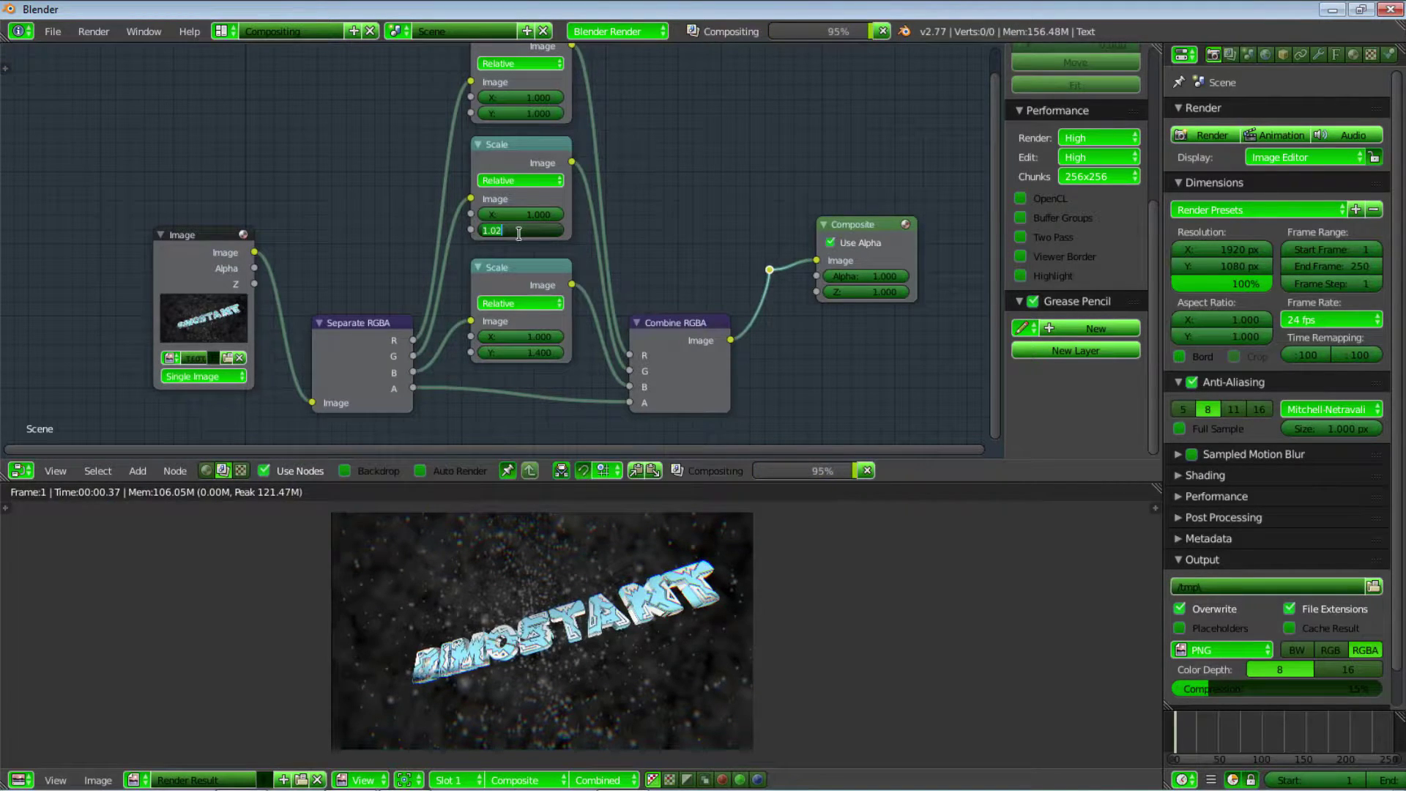
pyautogui.write('0')
pyautogui.press('Return')
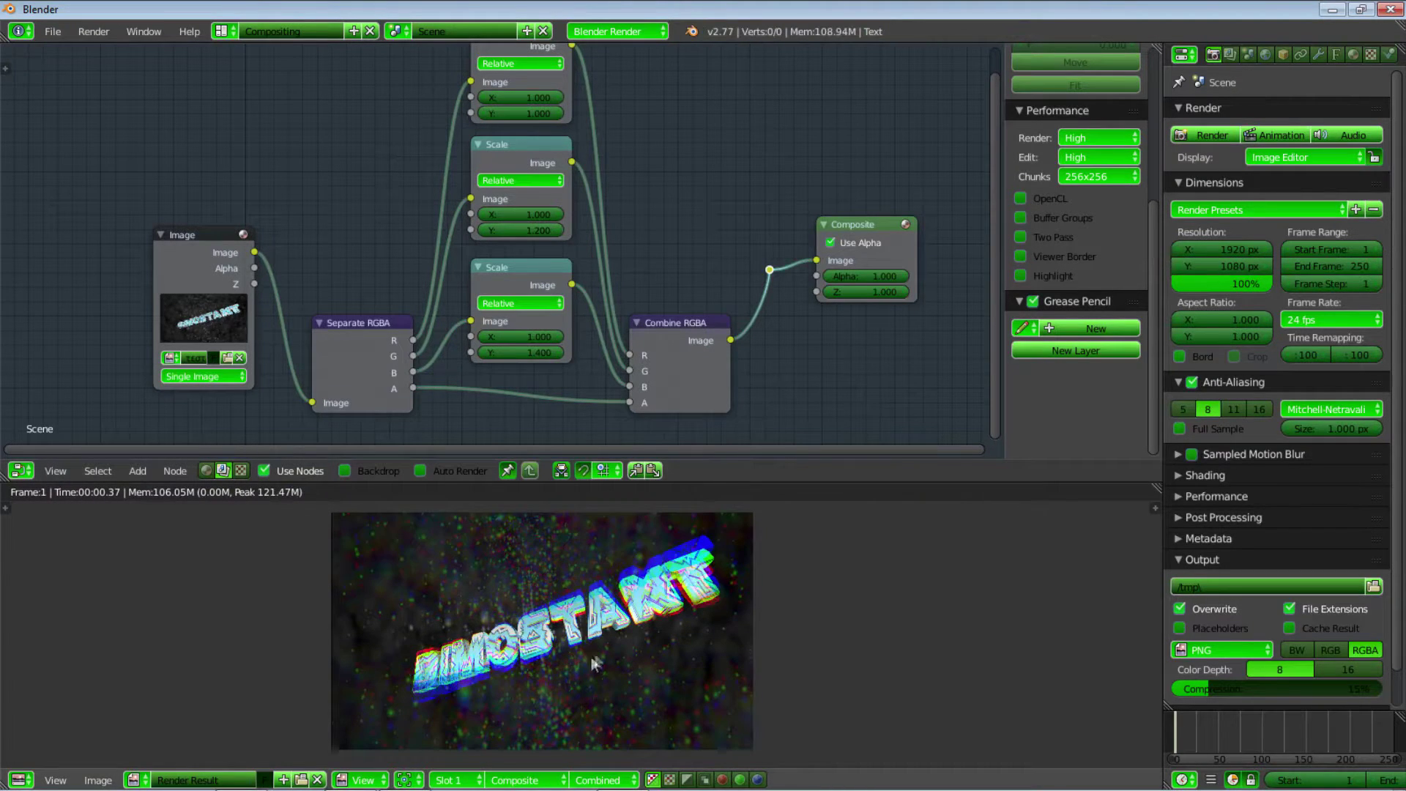
# Set the X scale to 1.4 on the blue channel's Scale node and to 1.2 on the green channel's
pyautogui.scroll(2, 599, 656)
pyautogui.scroll(3, 599, 655)
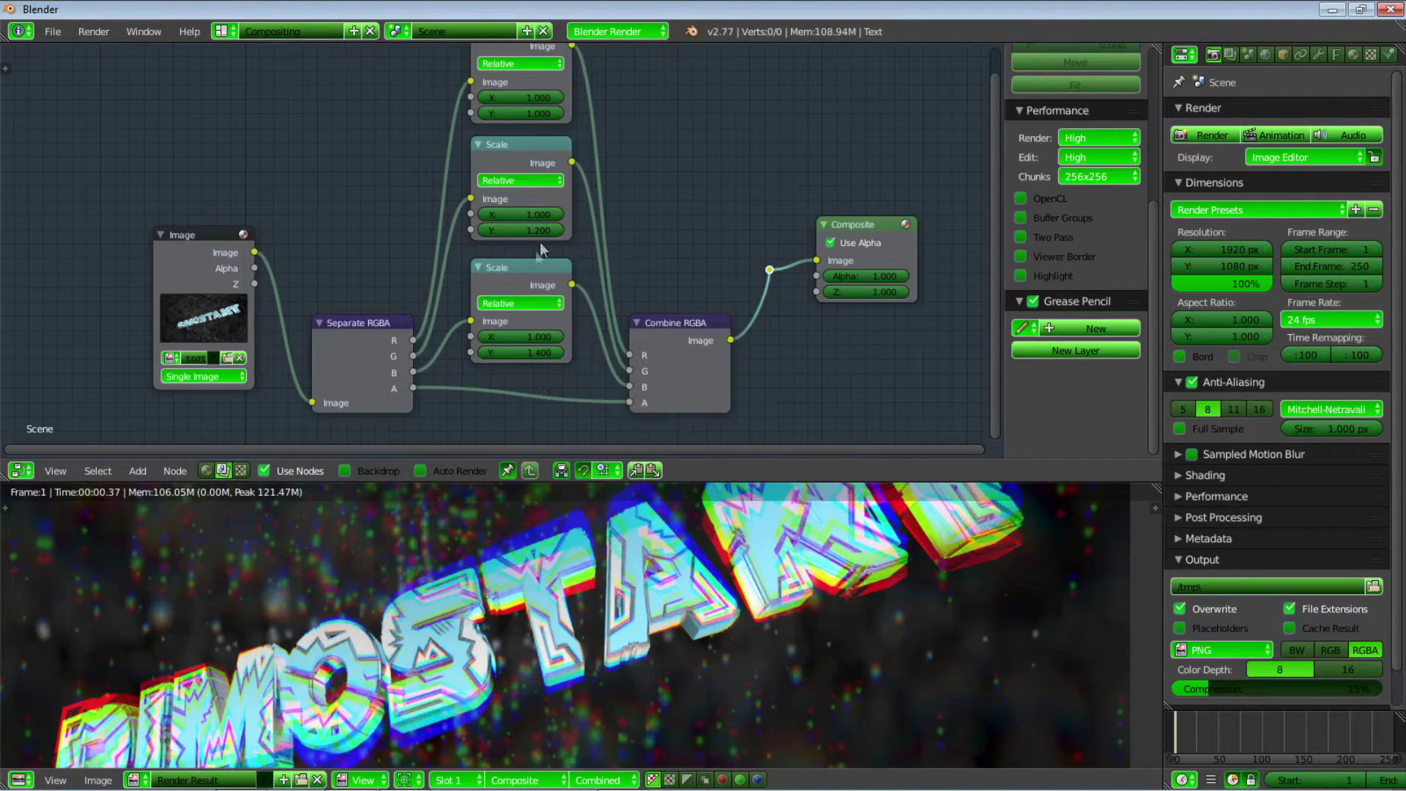
pyautogui.click(529, 335)
pyautogui.write('1.2')
pyautogui.press('Return')
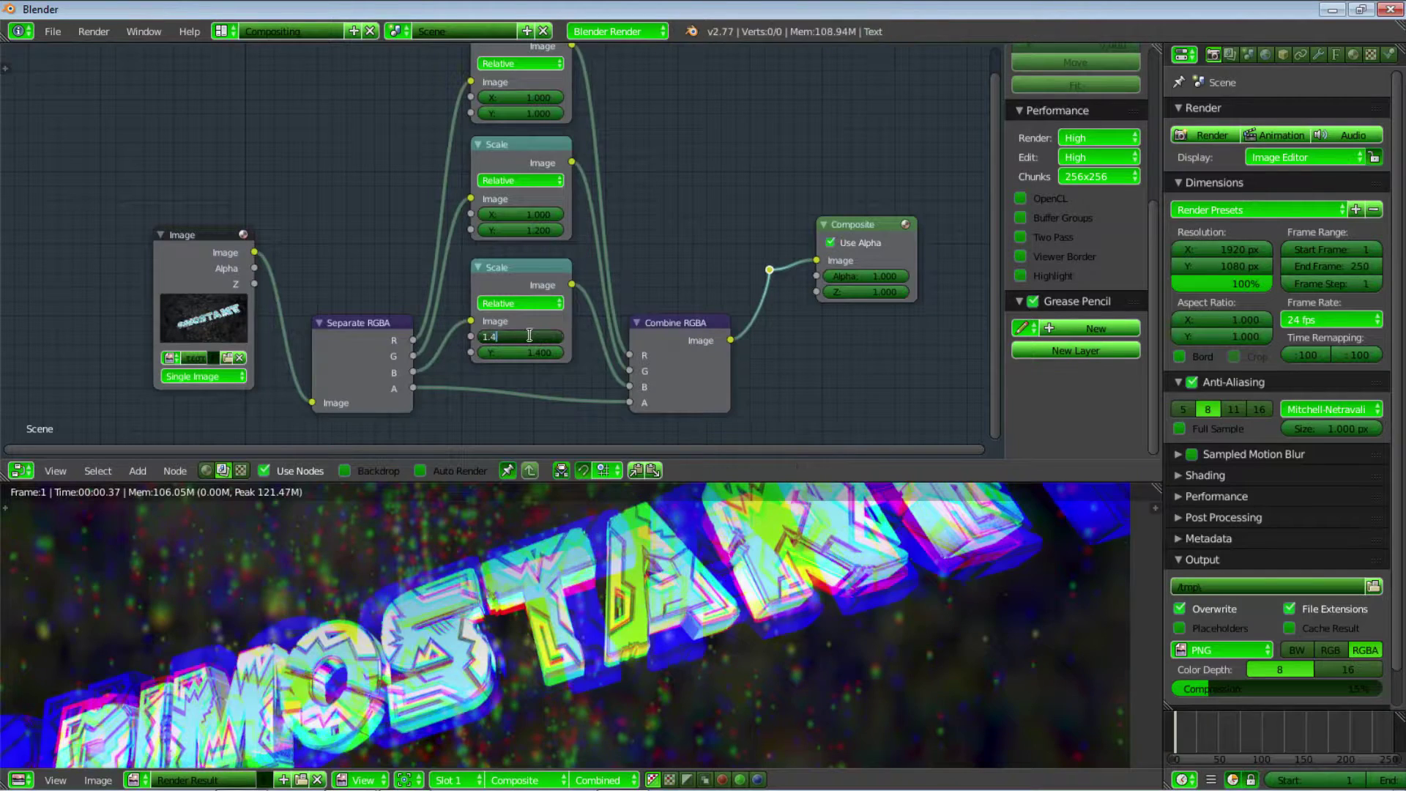
pyautogui.keyDown('ctrl'); pyautogui.scroll(1, 530, 336); pyautogui.keyUp('ctrl')
pyautogui.click(531, 212)
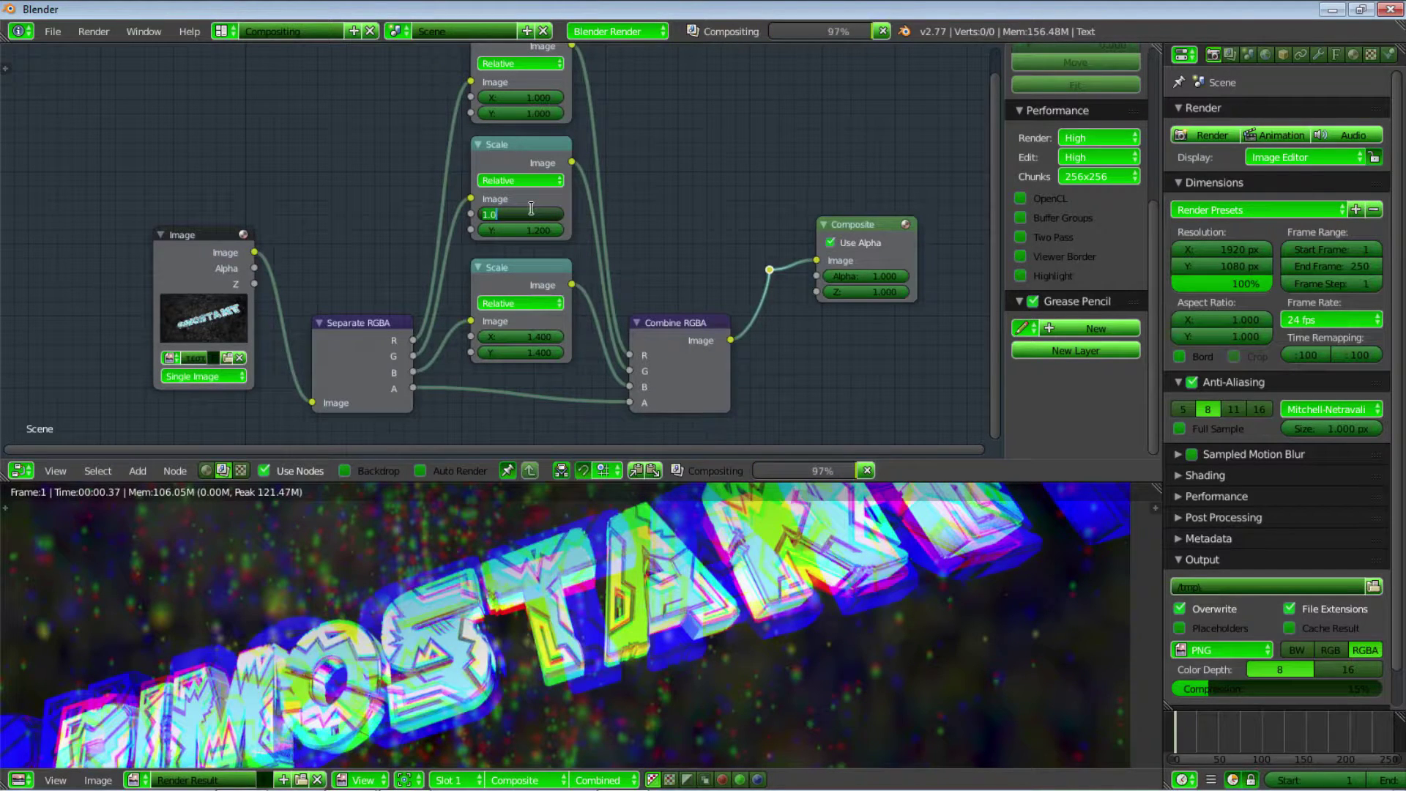
pyautogui.write('1.2')
pyautogui.press('Return')
# Examine the color separation across the whole composited image and up close on the text
pyautogui.scroll(-1, 534, 209)
pyautogui.scroll(-4, 605, 646)
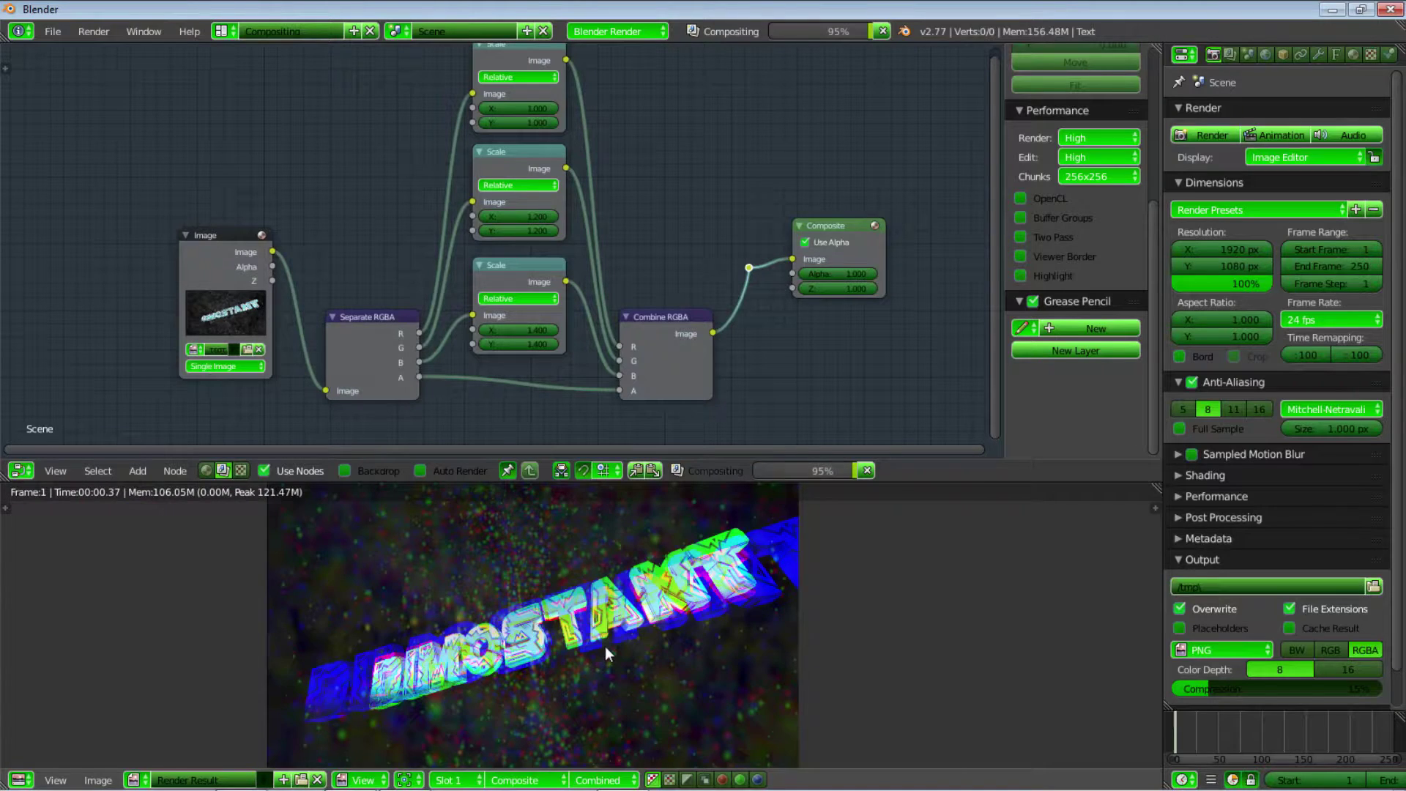
pyautogui.scroll(5, 605, 646)
pyautogui.scroll(-8, 614, 632)
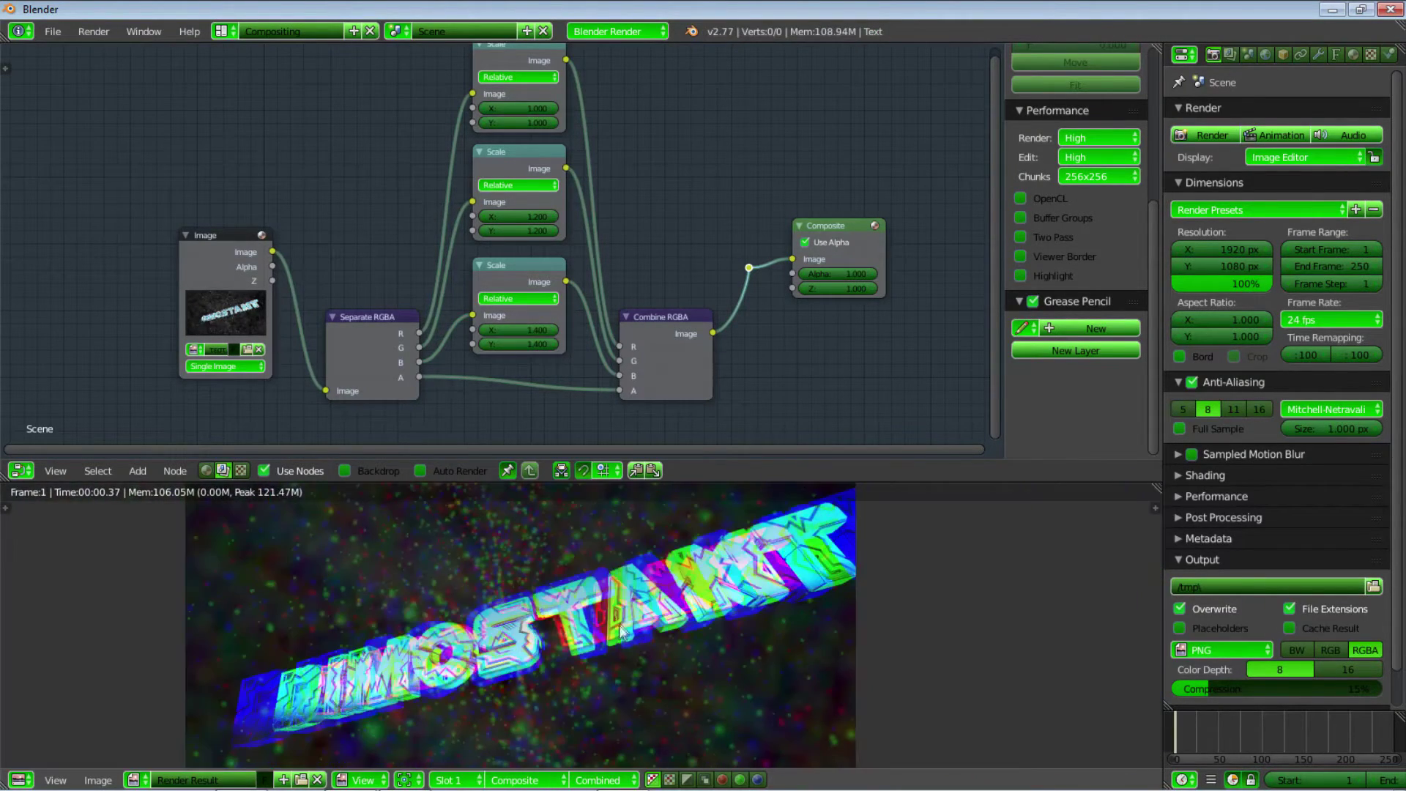
pyautogui.scroll(2, 619, 623)
pyautogui.scroll(-2, 620, 623)
pyautogui.moveTo(680, 220); pyautogui.dragTo(722, 260, button='middle')
pyautogui.scroll(-1, 689, 246)
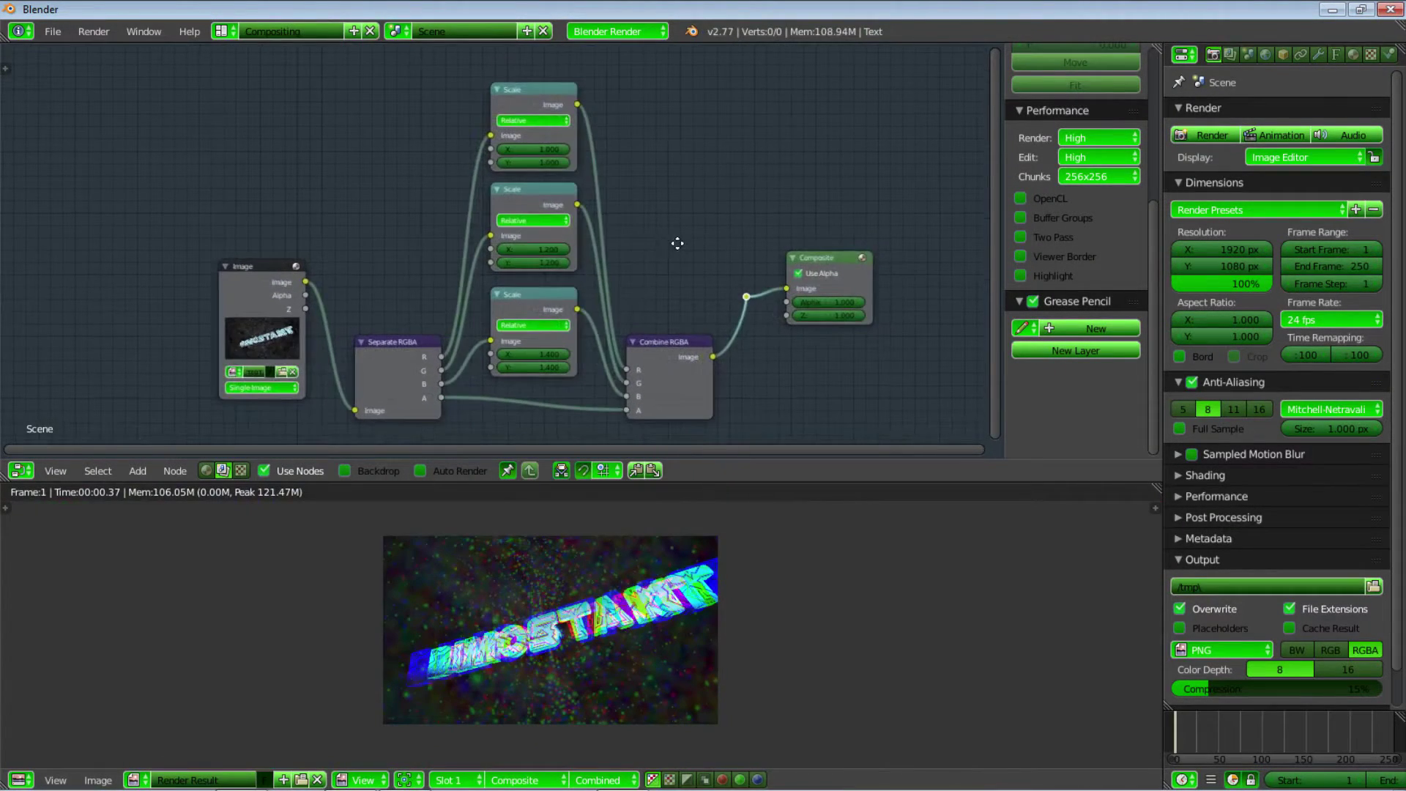
# Combine the Separate RGBA, three Scale and Combine RGBA nodes into one node group
pyautogui.scroll(-1, 398, 308)
pyautogui.press('b')
pyautogui.moveTo(393, 85); pyautogui.dragTo(645, 406)
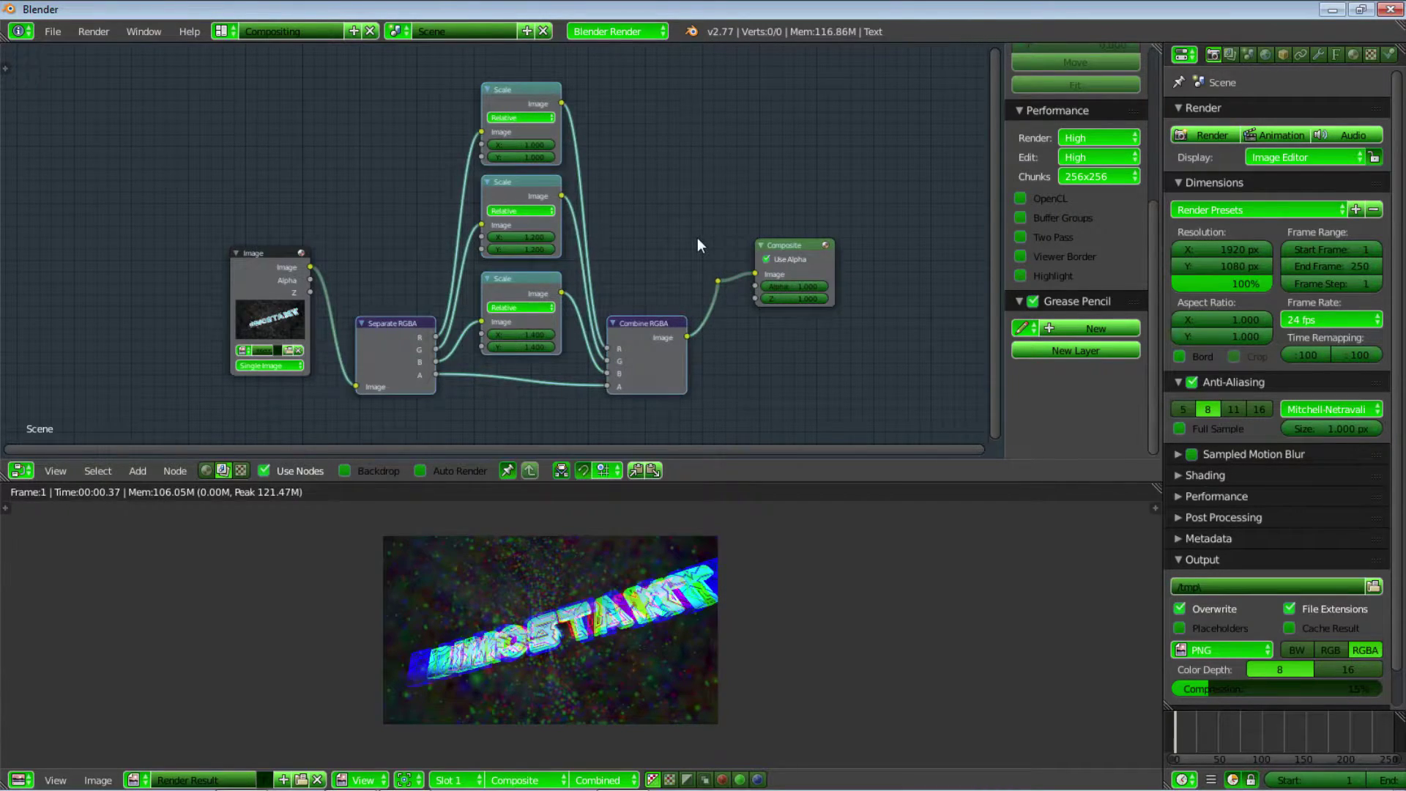
pyautogui.hotkey('ctrl', 'g')
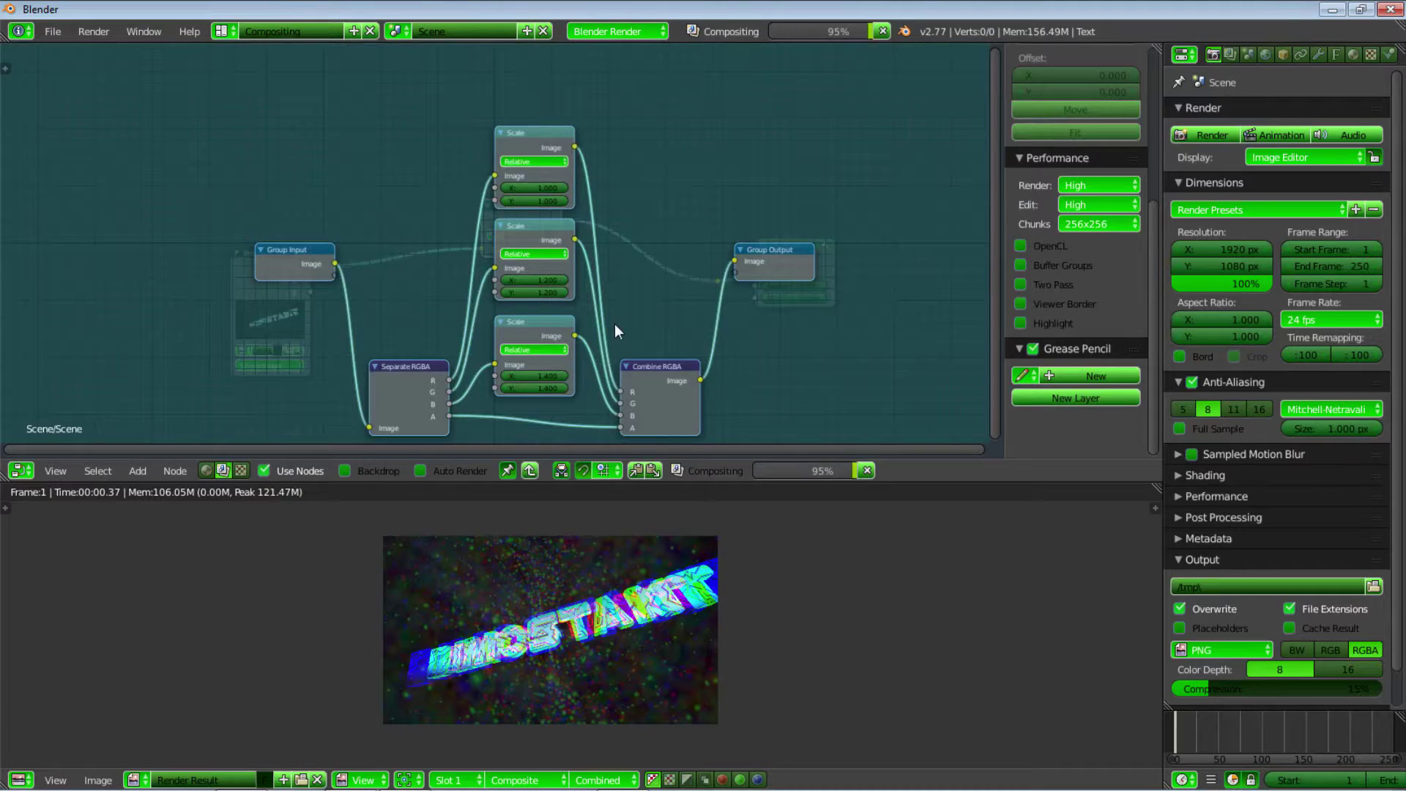
# Raise the grouped nodes vertically so Separate RGBA and Combine RGBA line up with the Group Input and Group Output nodes
pyautogui.moveTo(614, 323); pyautogui.dragTo(626, 253, button='middle')
pyautogui.moveTo(442, 125); pyautogui.dragTo(677, 378)
pyautogui.press('g')
pyautogui.press('y')
pyautogui.click(677, 240)
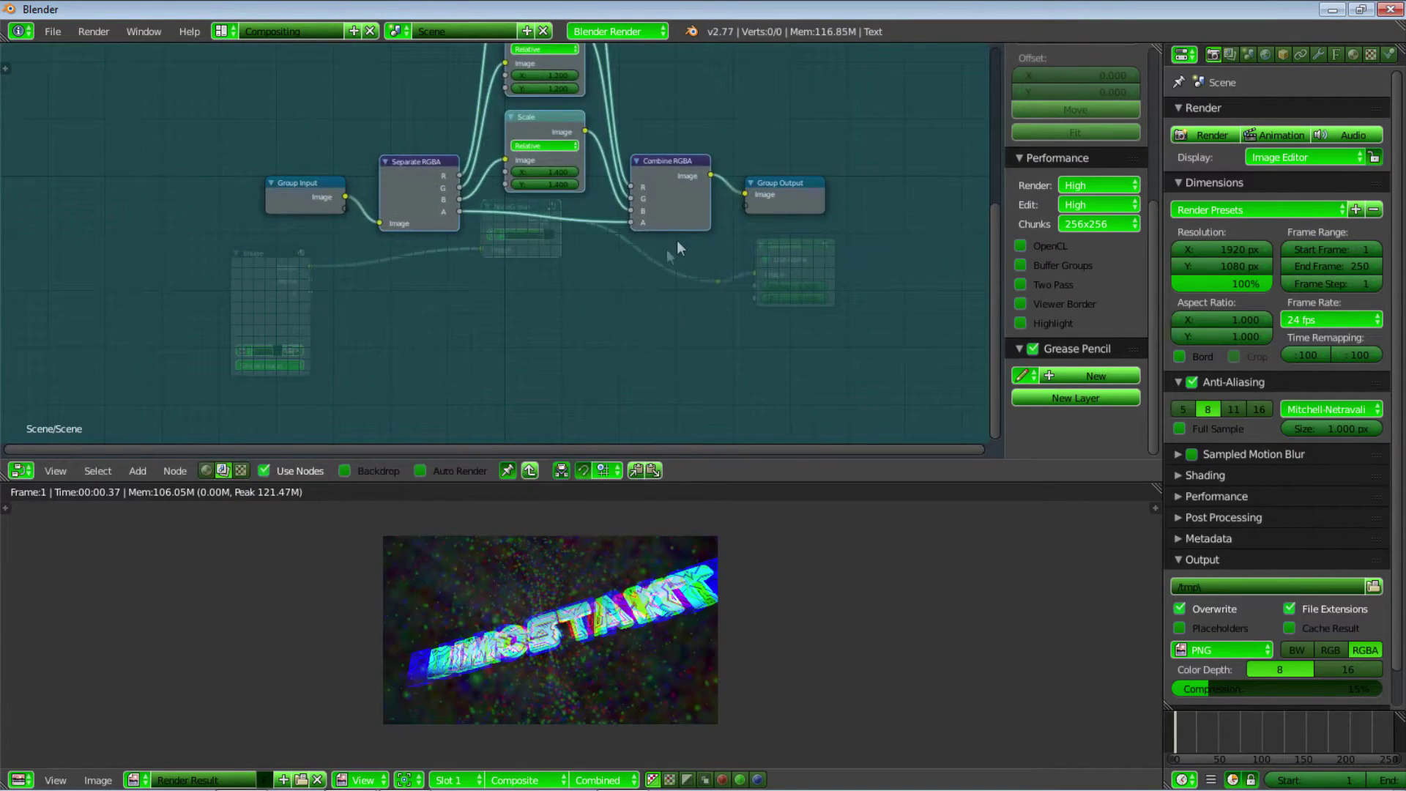
# Add three new inputs to the node group's interface on the Group Input node
pyautogui.moveTo(303, 169); pyautogui.dragTo(429, 235, button='middle')
pyautogui.scroll(2, 429, 235)
pyautogui.moveTo(668, 216); pyautogui.dragTo(602, 243, button='middle')
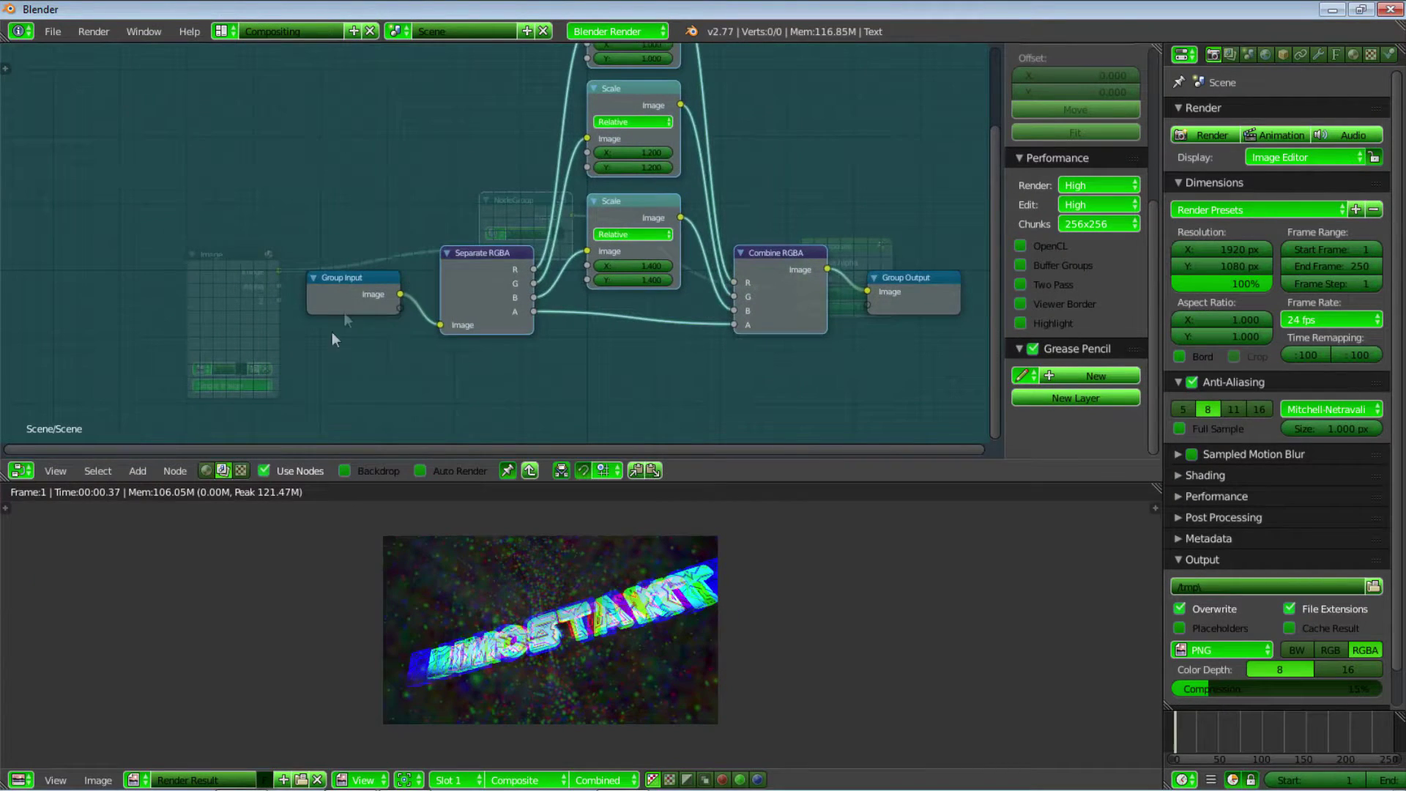
pyautogui.click(347, 284)
pyautogui.scroll(4, 1082, 234)
pyautogui.scroll(2, 1083, 235)
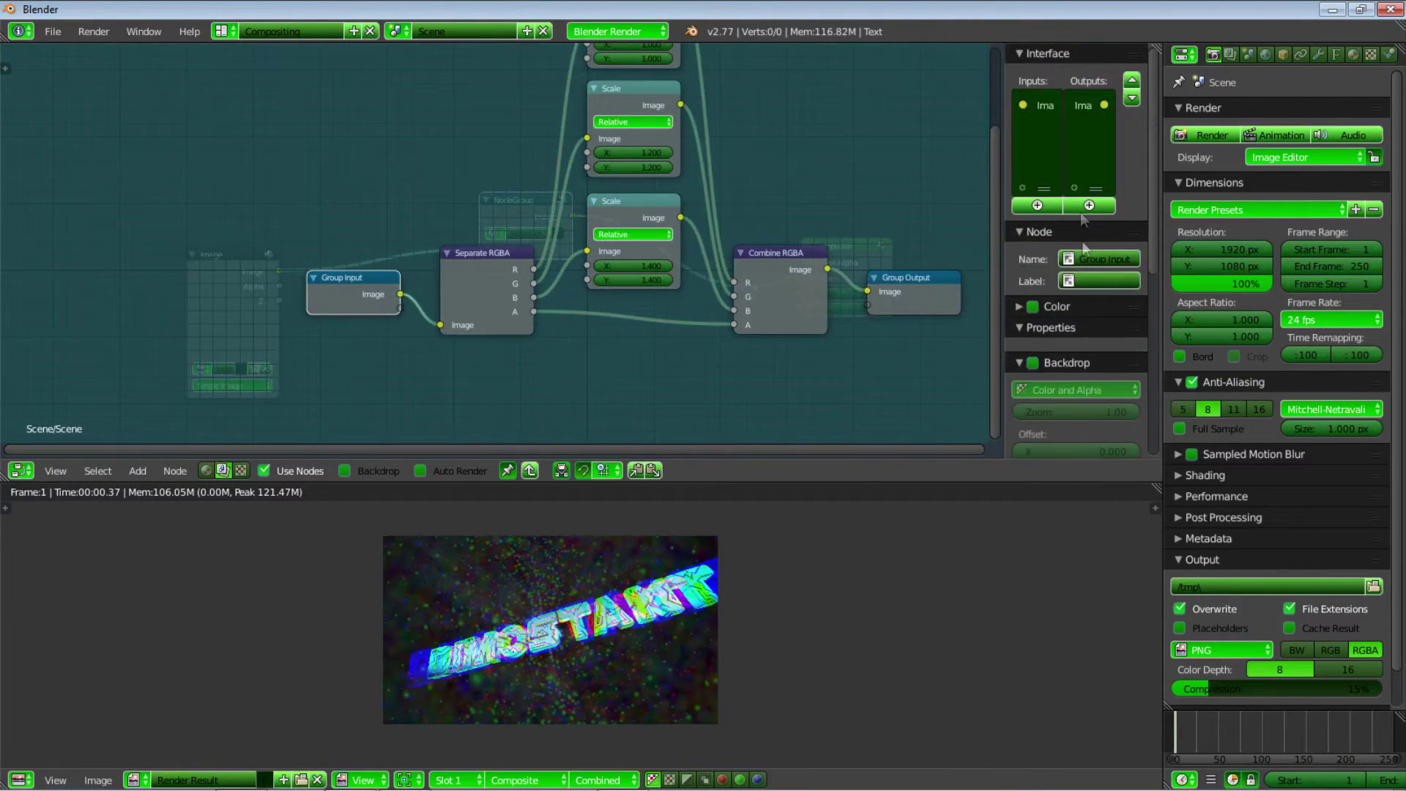
pyautogui.click(1036, 205)
pyautogui.click(1037, 205)
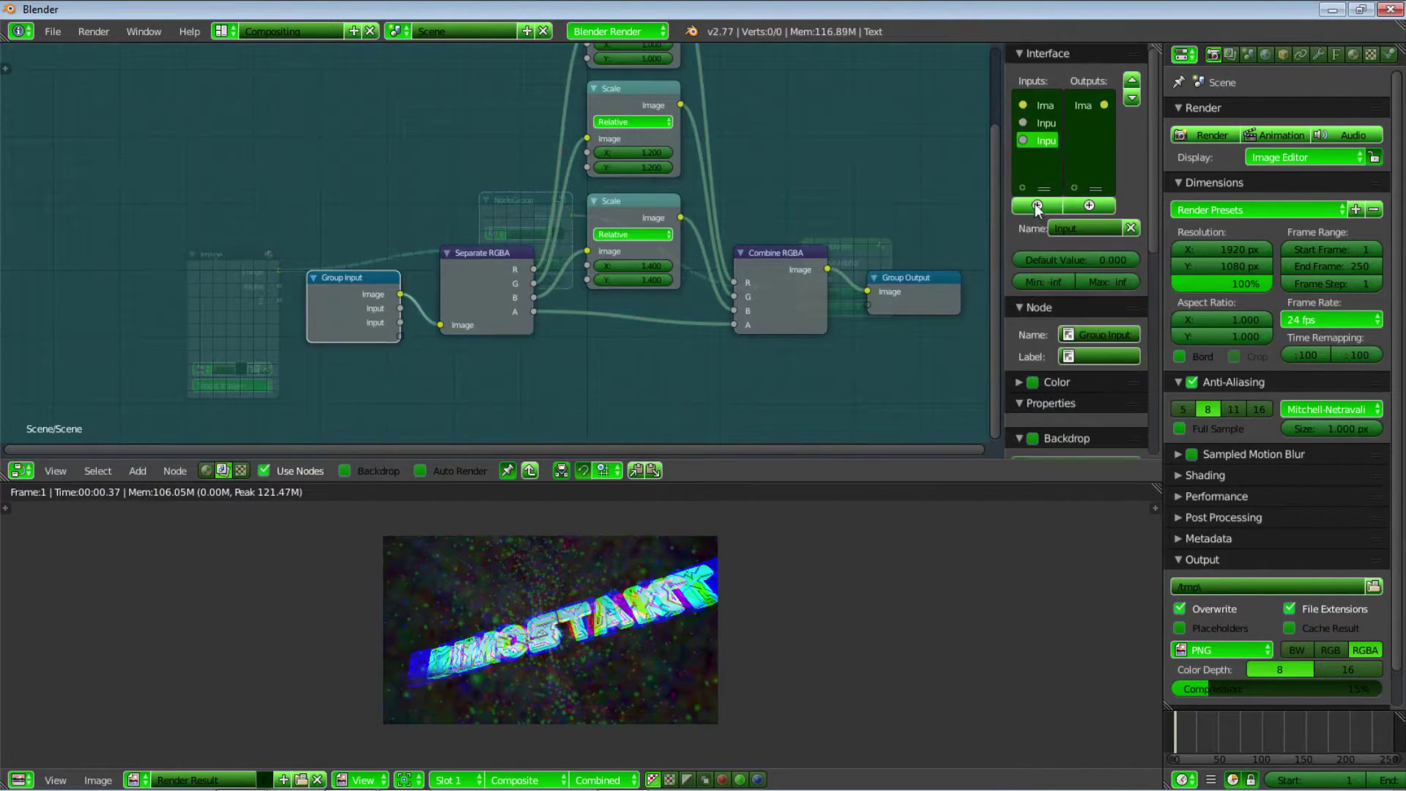
pyautogui.click(1036, 205)
# Rename the first of the three added group inputs as RED VALUE
pyautogui.click(1046, 122)
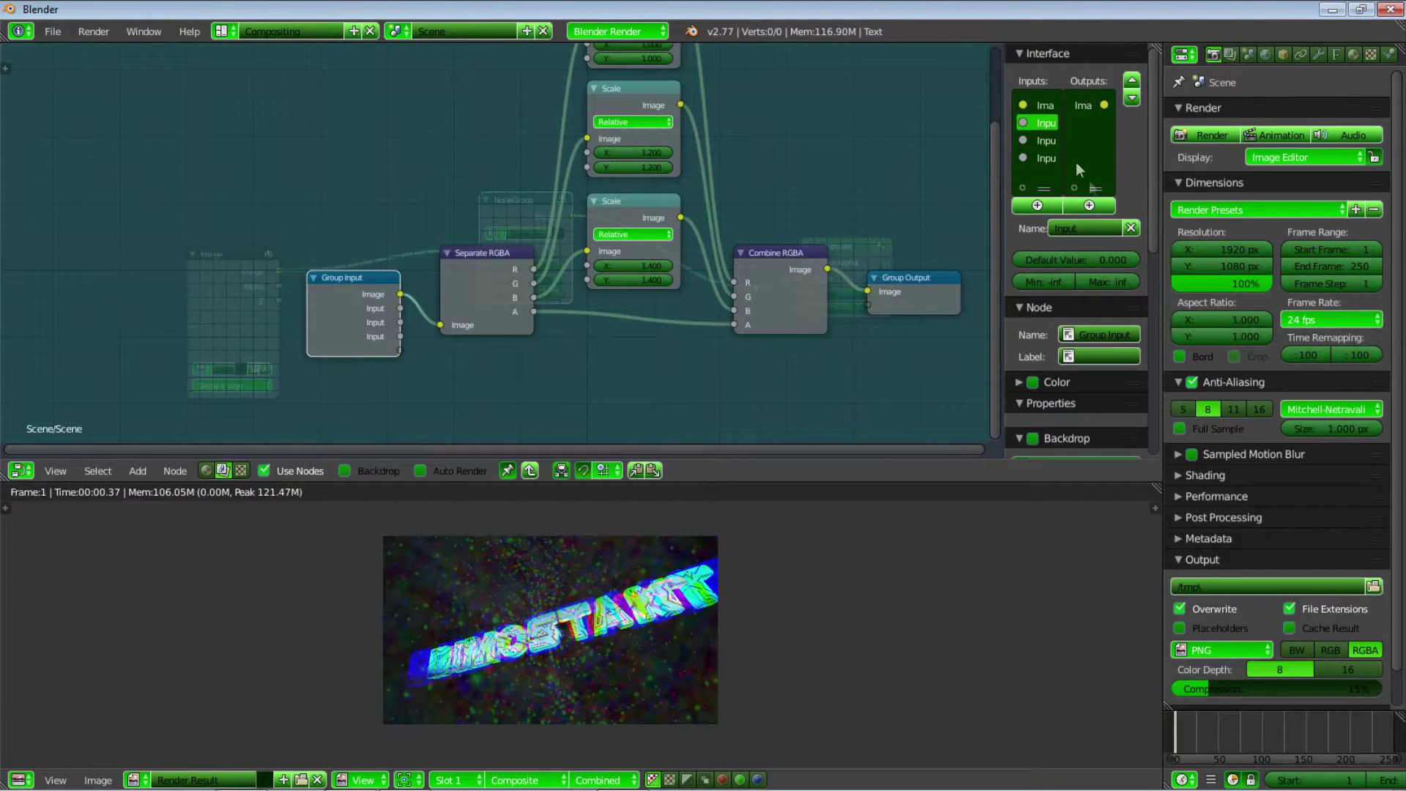
pyautogui.click(1055, 224)
pyautogui.write('red')
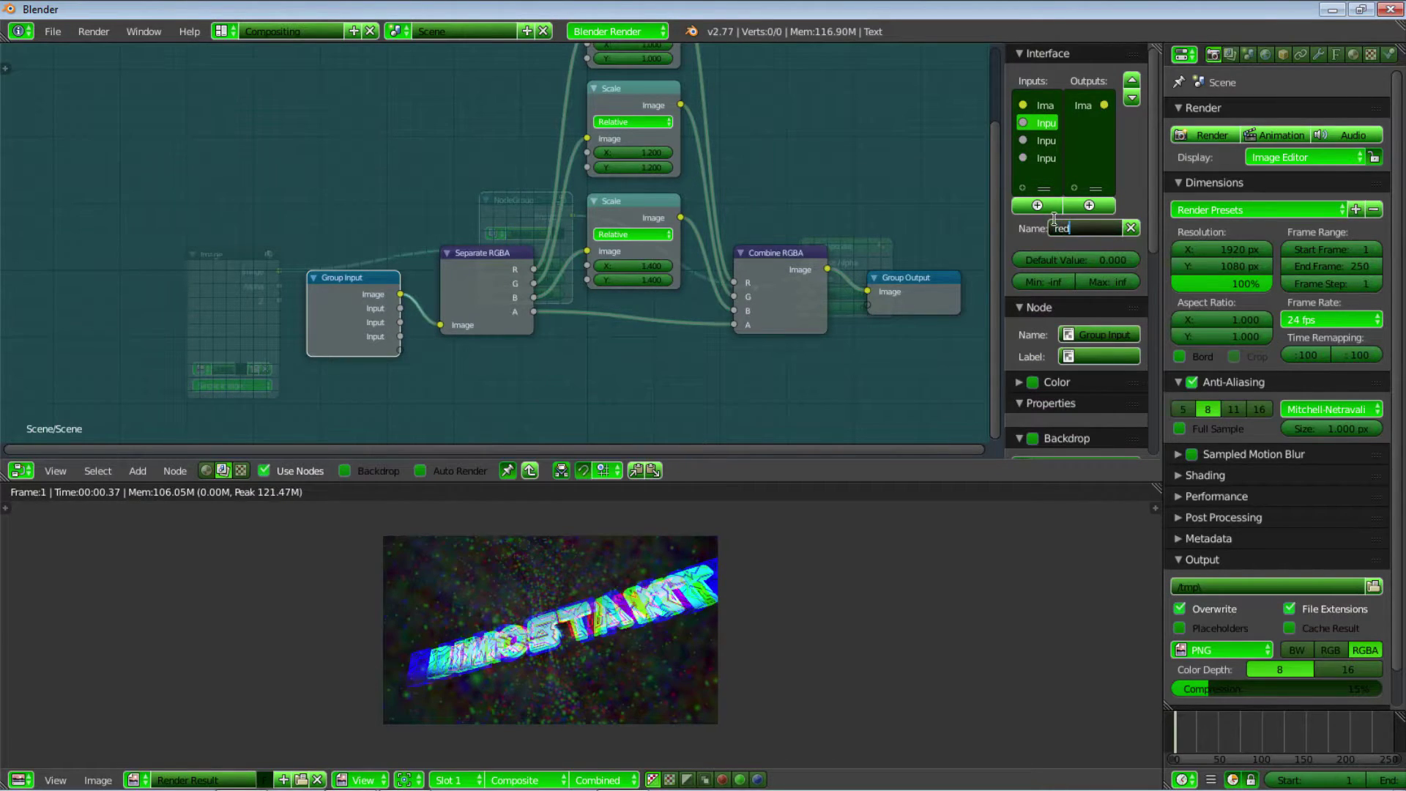
pyautogui.press('BackSpace')
pyautogui.press('BackSpace')
pyautogui.press('BackSpace')
pyautogui.write('RED VALUE')
pyautogui.press('Return')
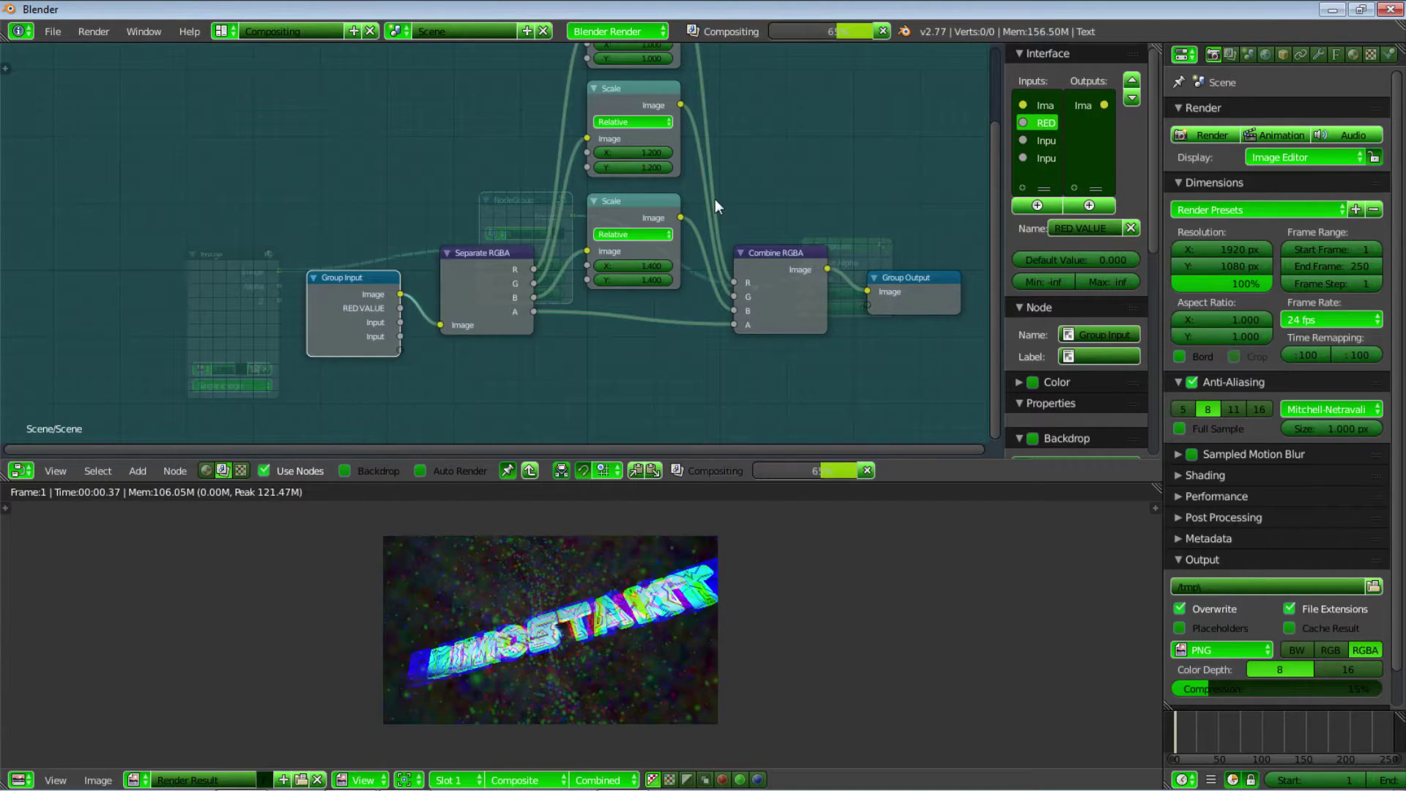
# Rename the second of the three added group inputs as BLUE VALUE
pyautogui.doubleClick(1046, 140)
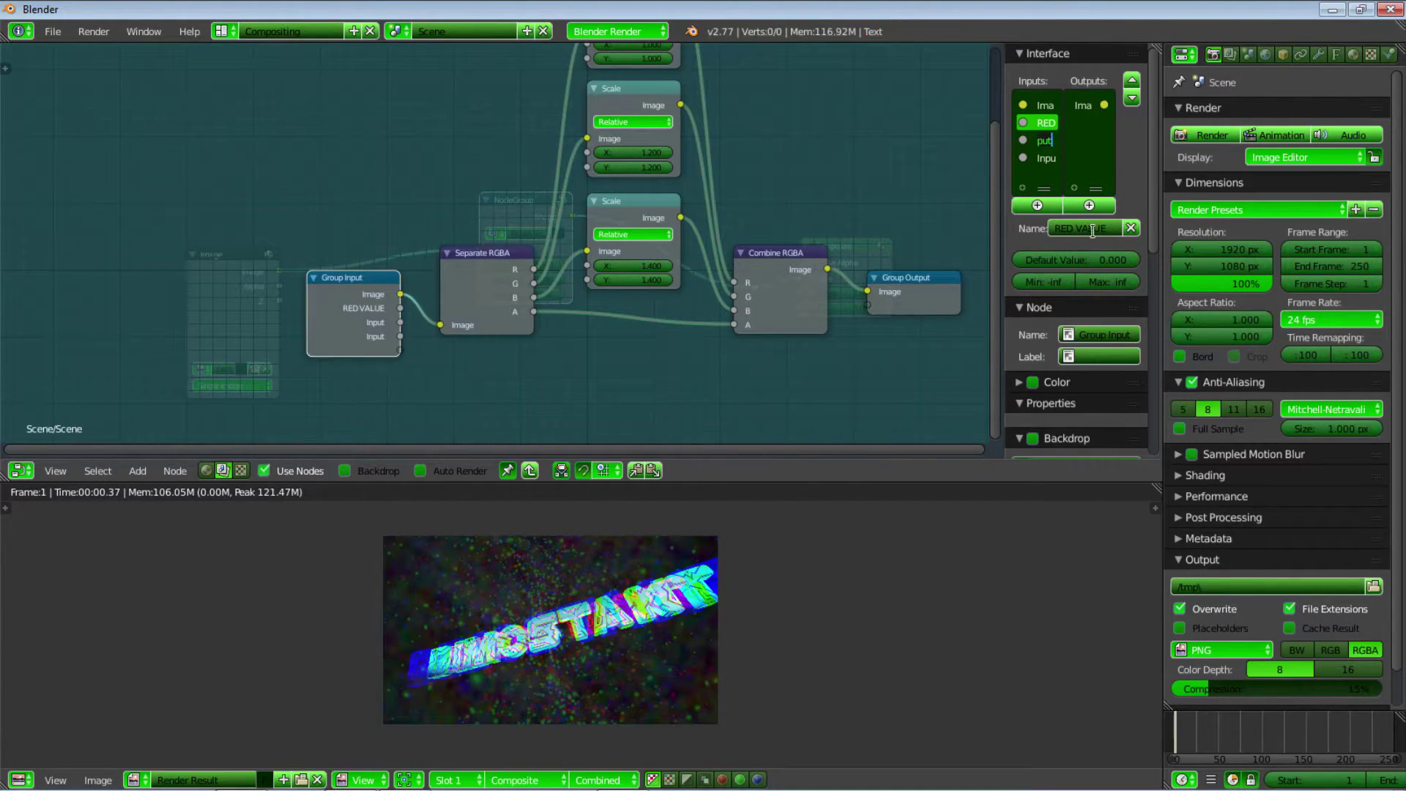
pyautogui.press('Return')
pyautogui.click(1034, 144)
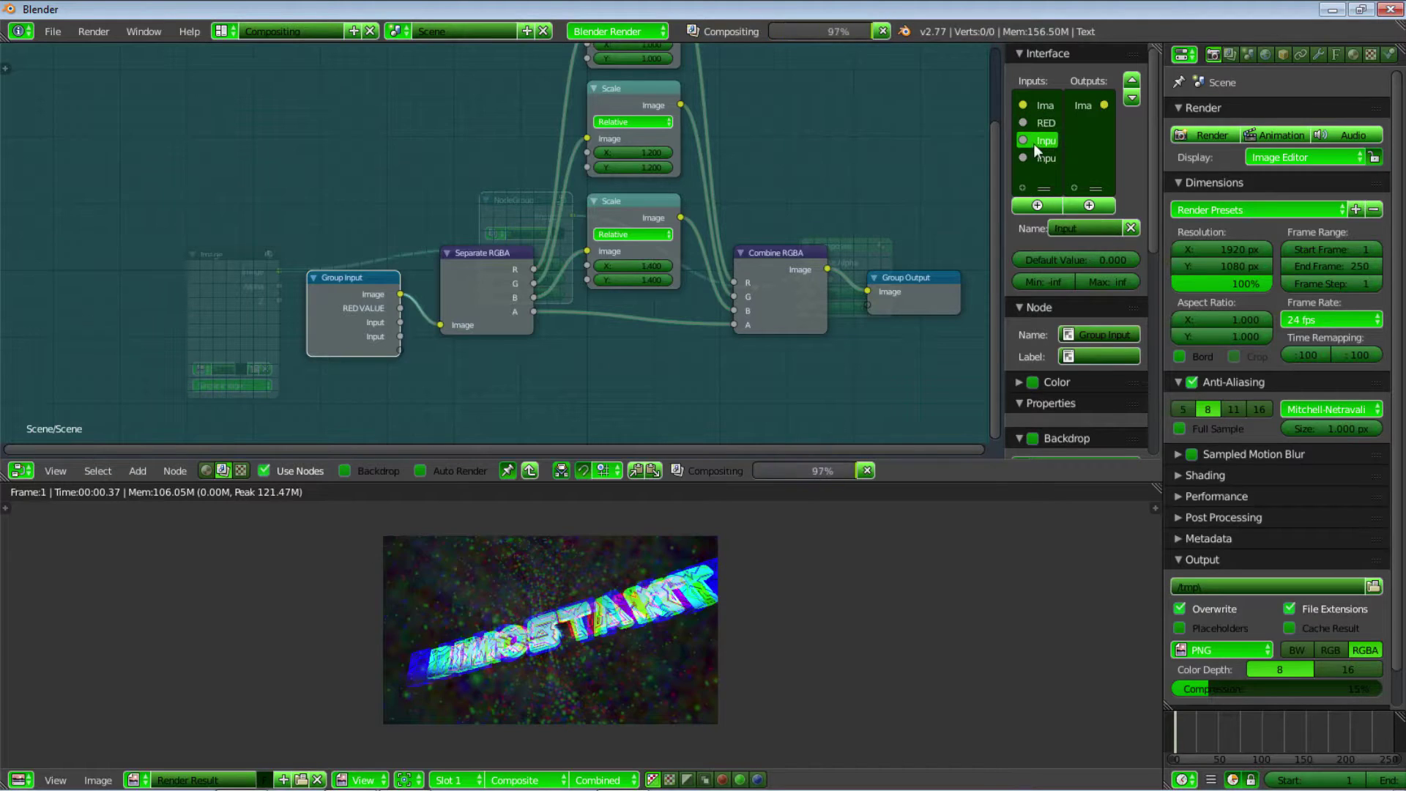
pyautogui.write('BLUE VALUIE')
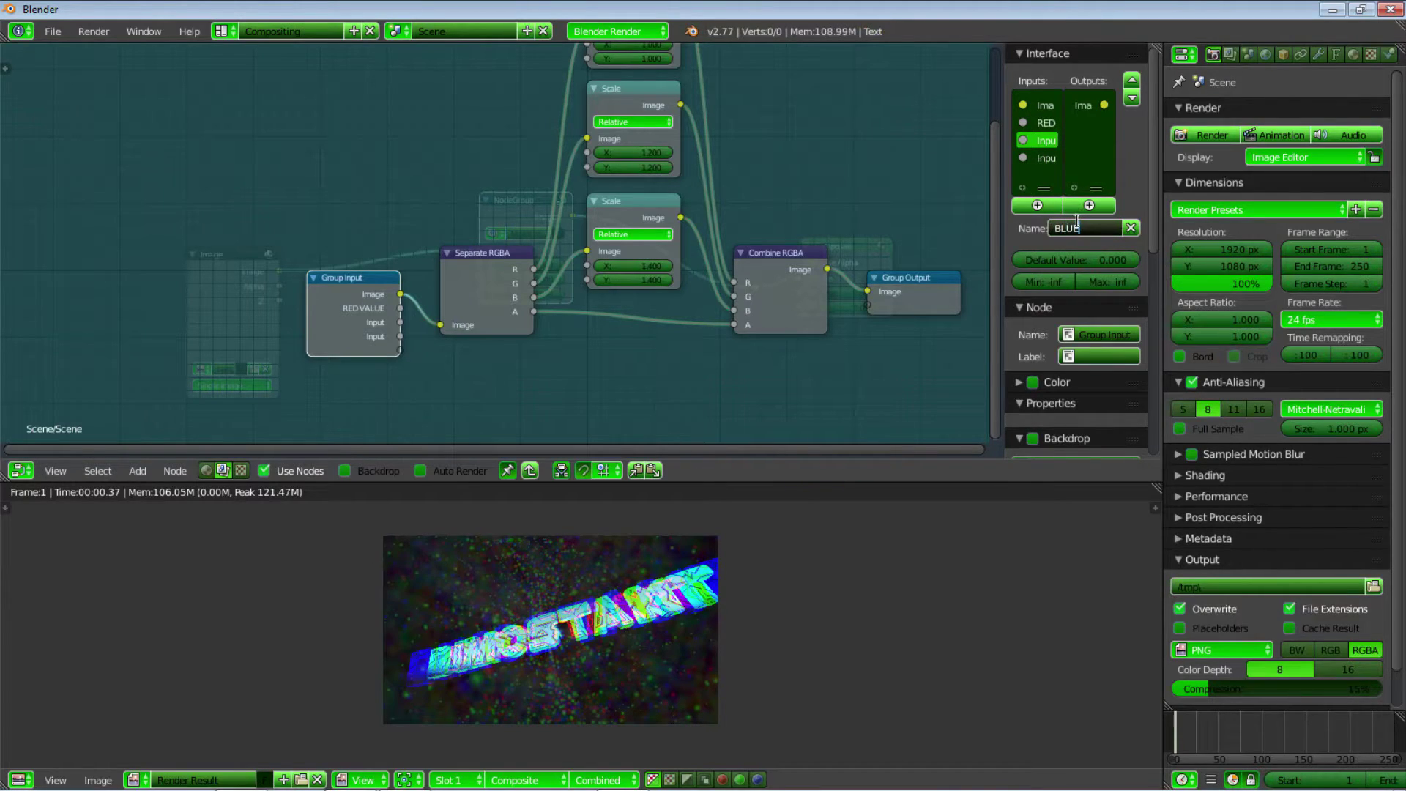
pyautogui.press('BackSpace')
pyautogui.press('BackSpace')
pyautogui.write('E')
pyautogui.press('Return')
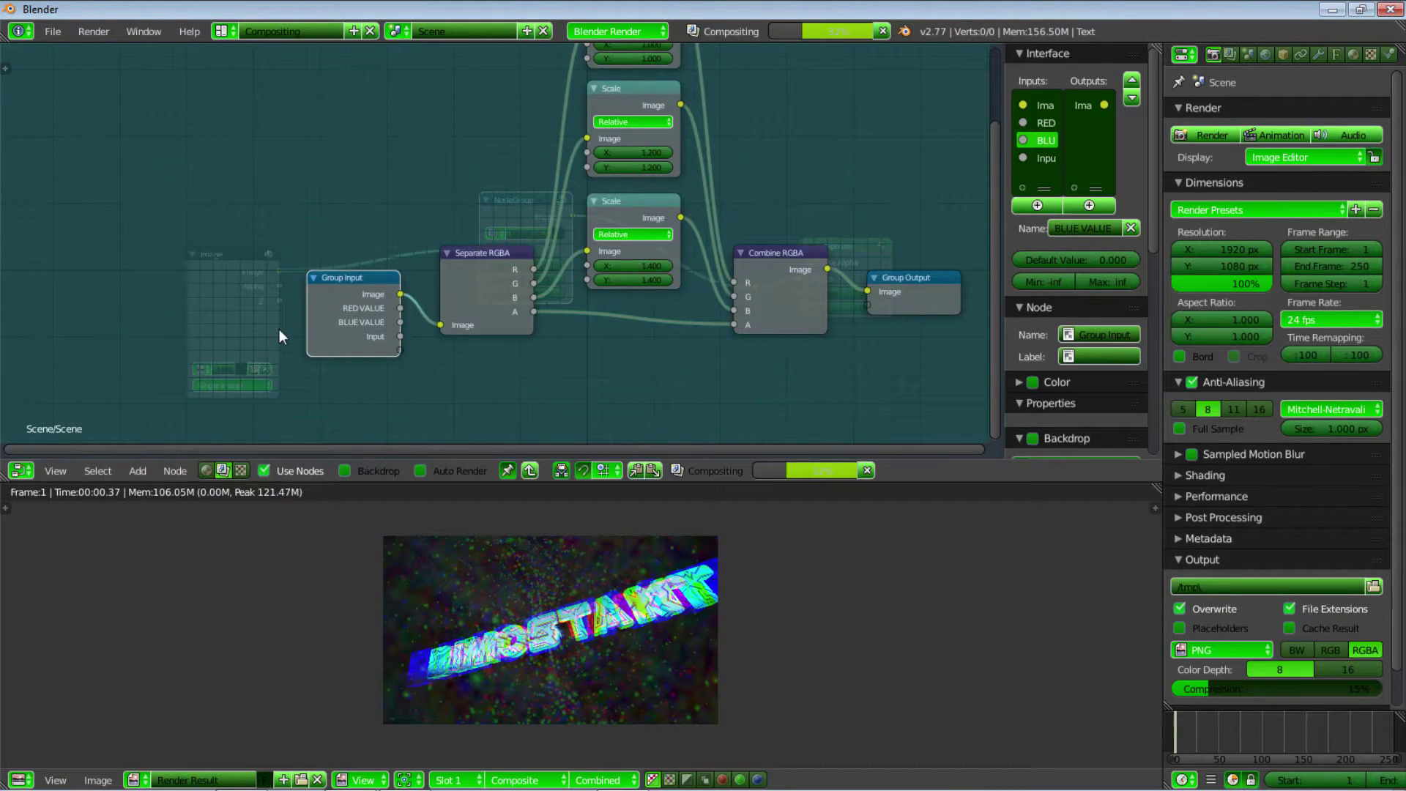
# Rename the third of the three added group inputs as GREEN VALUE
pyautogui.click(1044, 158)
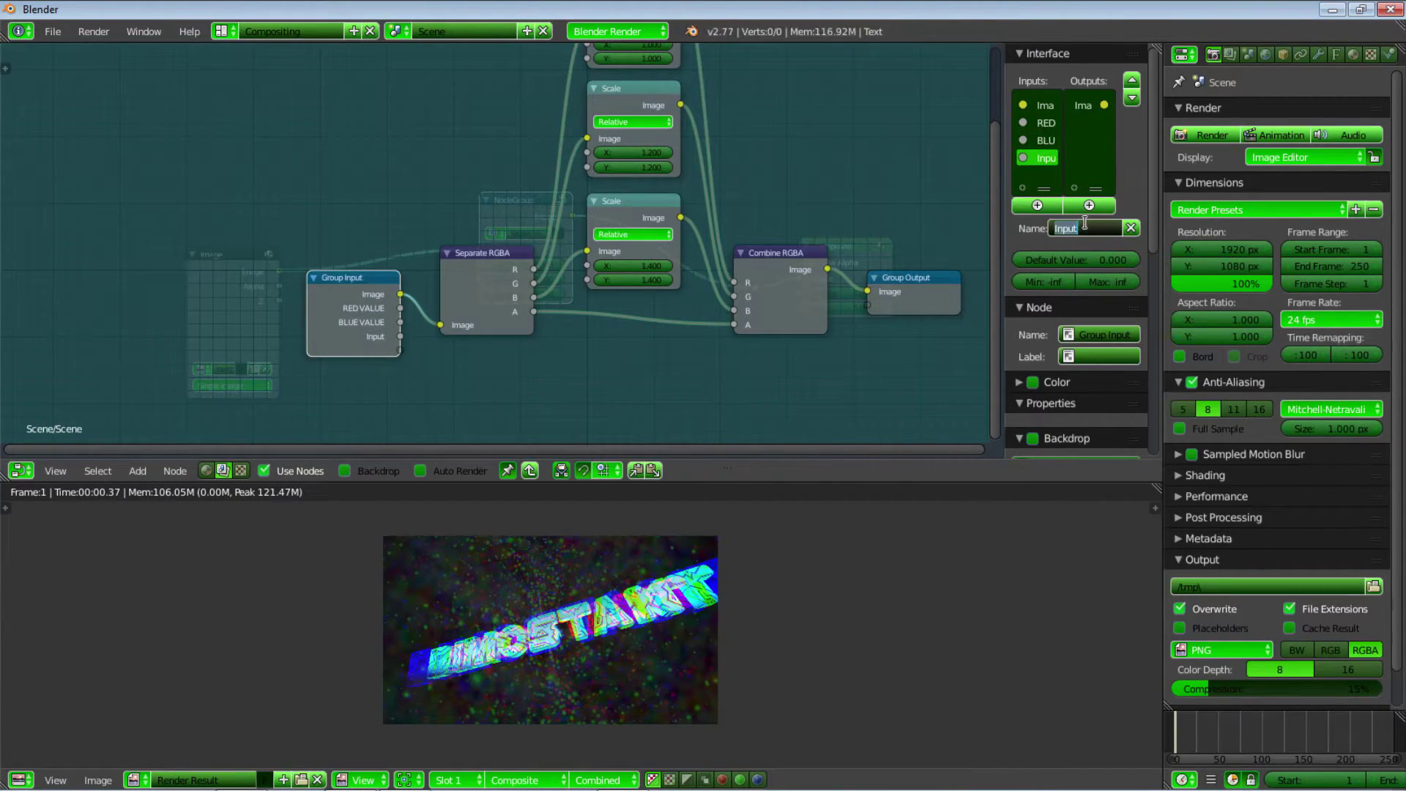
pyautogui.doubleClick(1067, 223)
pyautogui.write('GREEN VALUE')
pyautogui.press('Return')
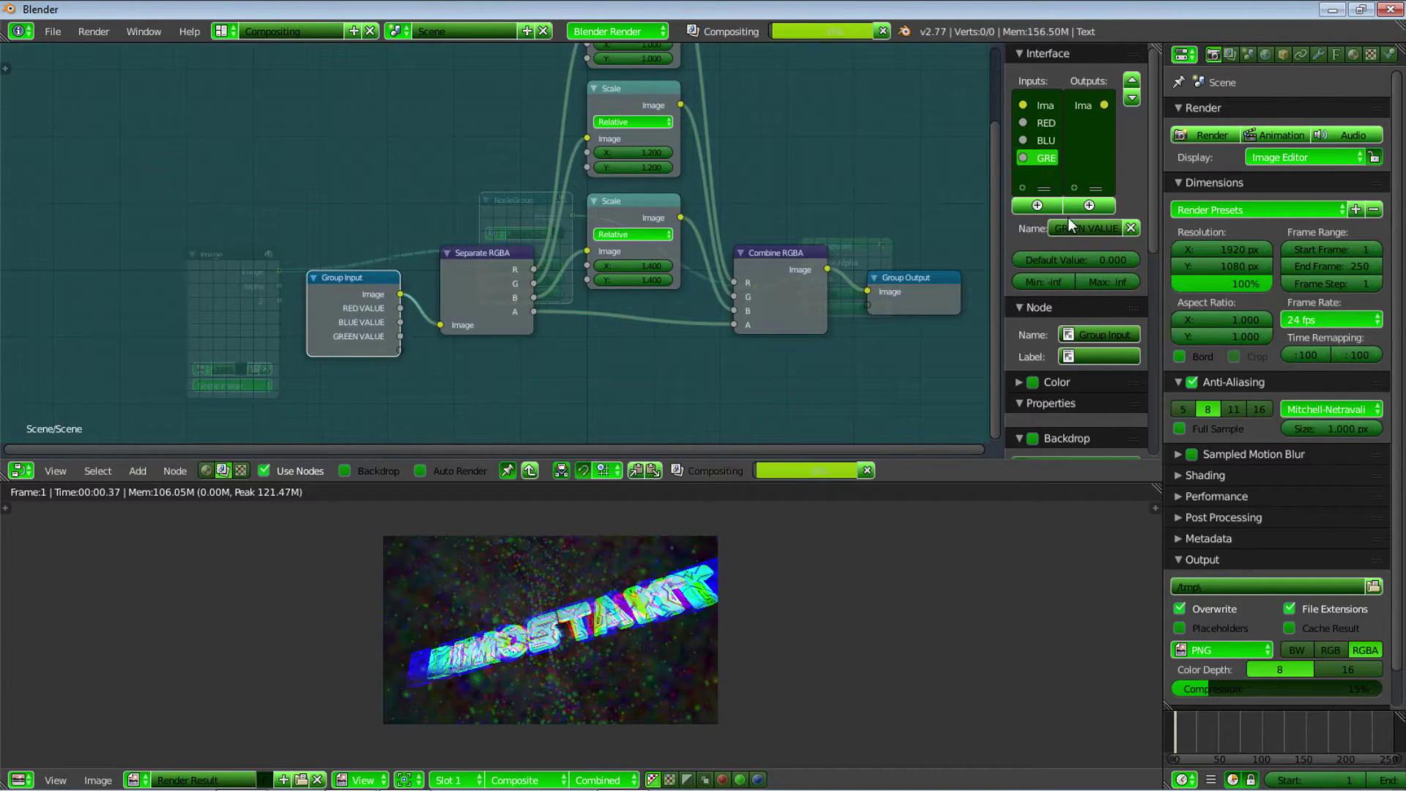
# Connect the Group Input's RED VALUE output to the X and Y inputs of the uppermost Scale node
pyautogui.moveTo(585, 281); pyautogui.dragTo(599, 373, button='middle')
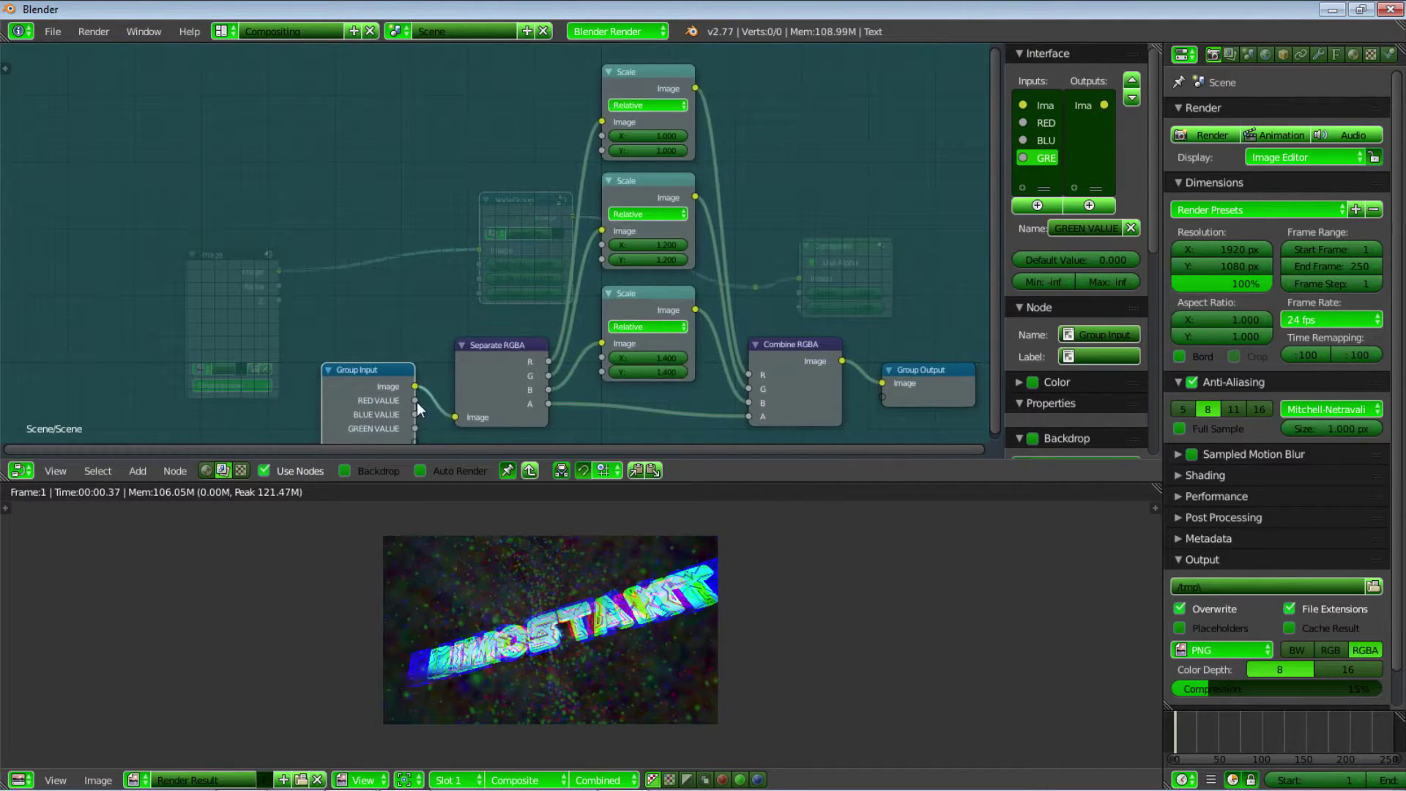
pyautogui.moveTo(416, 401); pyautogui.dragTo(610, 135)
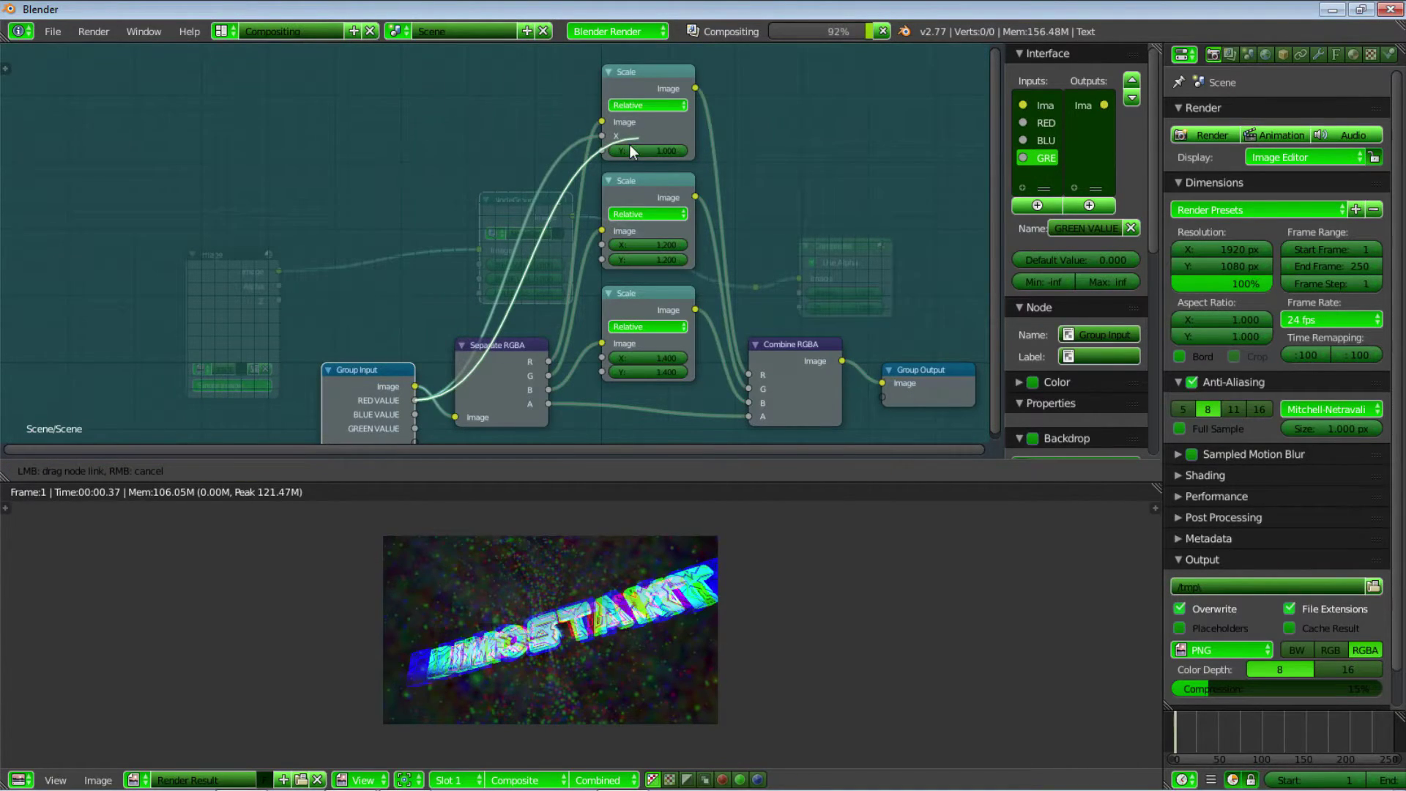
pyautogui.moveTo(629, 144); pyautogui.dragTo(618, 149)
pyautogui.moveTo(394, 307); pyautogui.dragTo(586, 139)
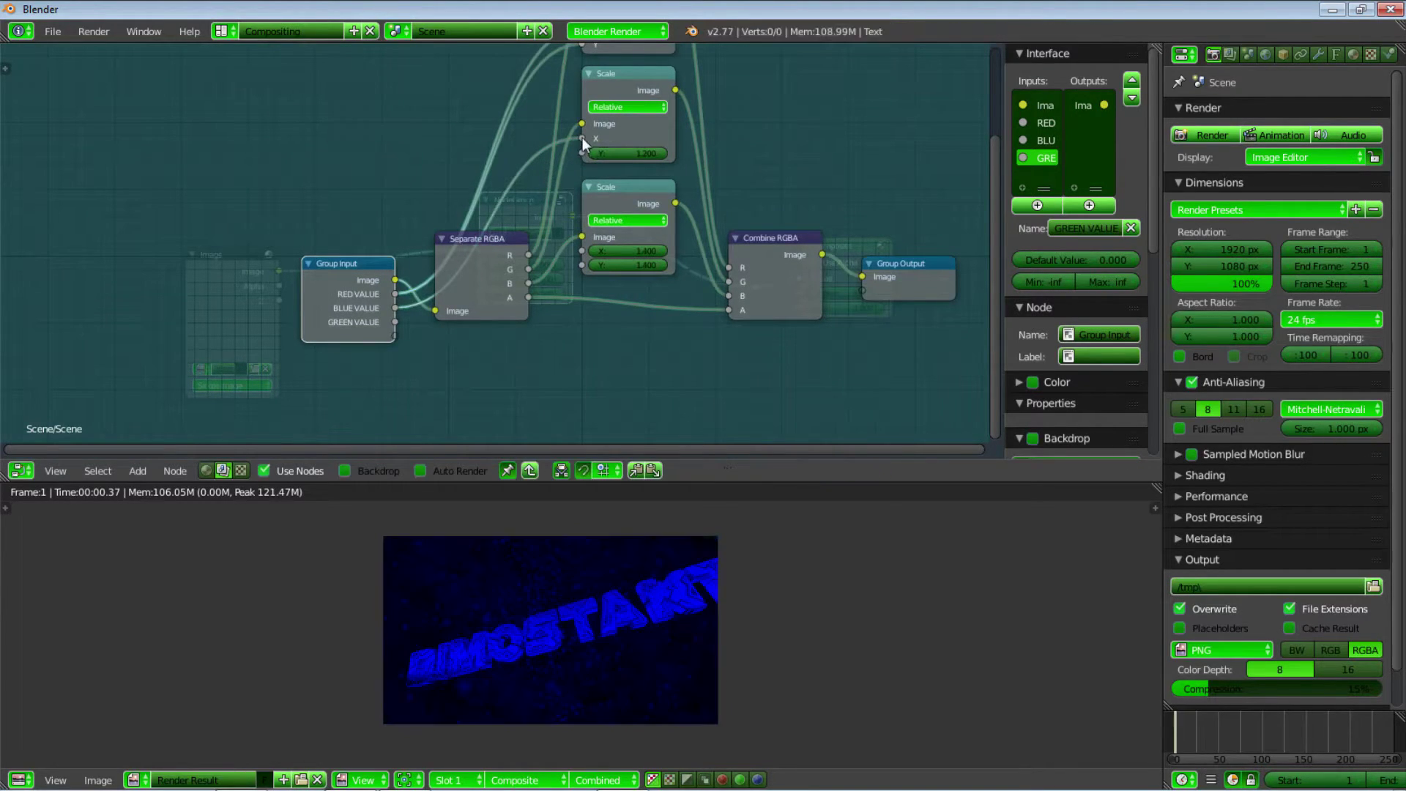
pyautogui.moveTo(582, 137); pyautogui.dragTo(551, 315)
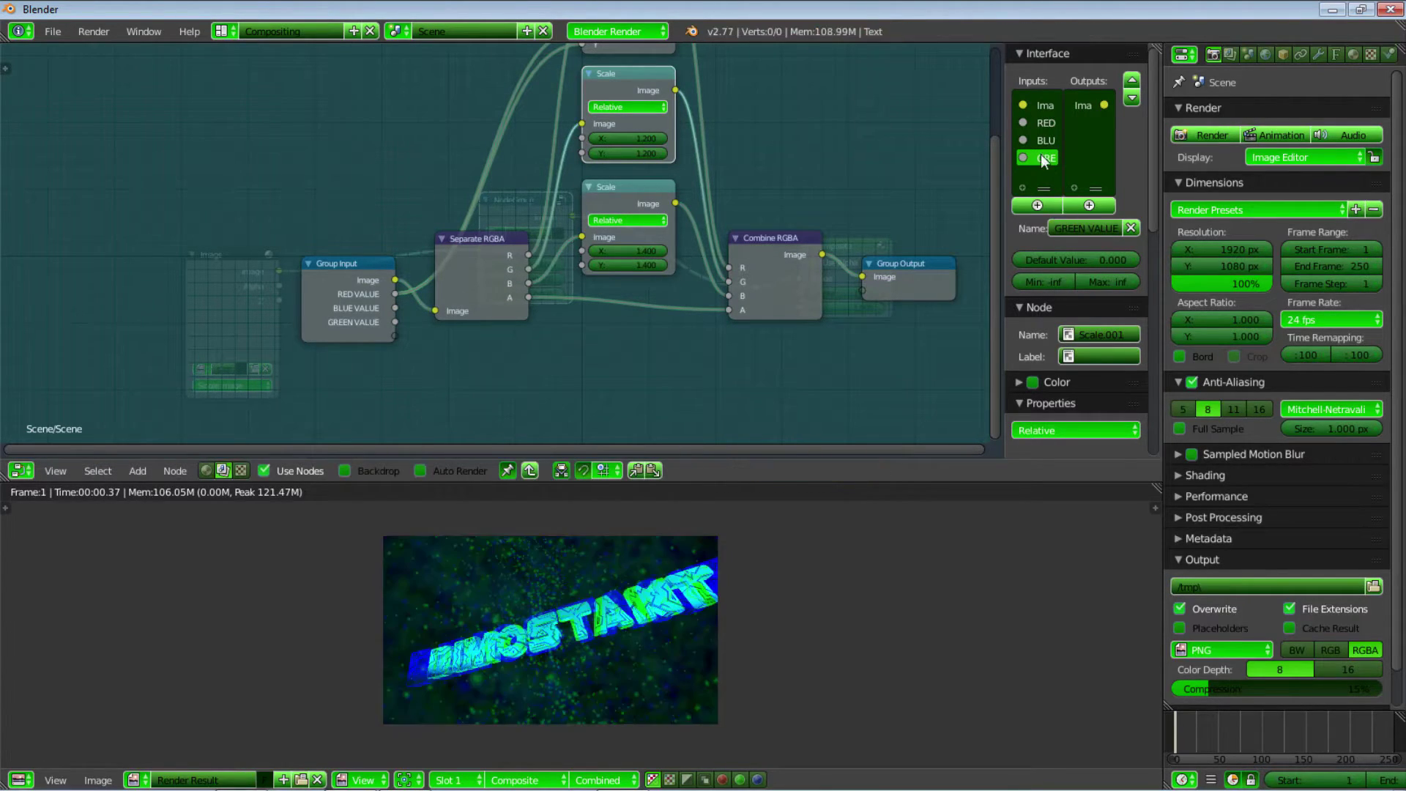
# Change the name of the group's BLUE VALUE input to GREEN VALUE so it matches the middle Scale node's channel
pyautogui.click(1040, 141)
pyautogui.click(1081, 228)
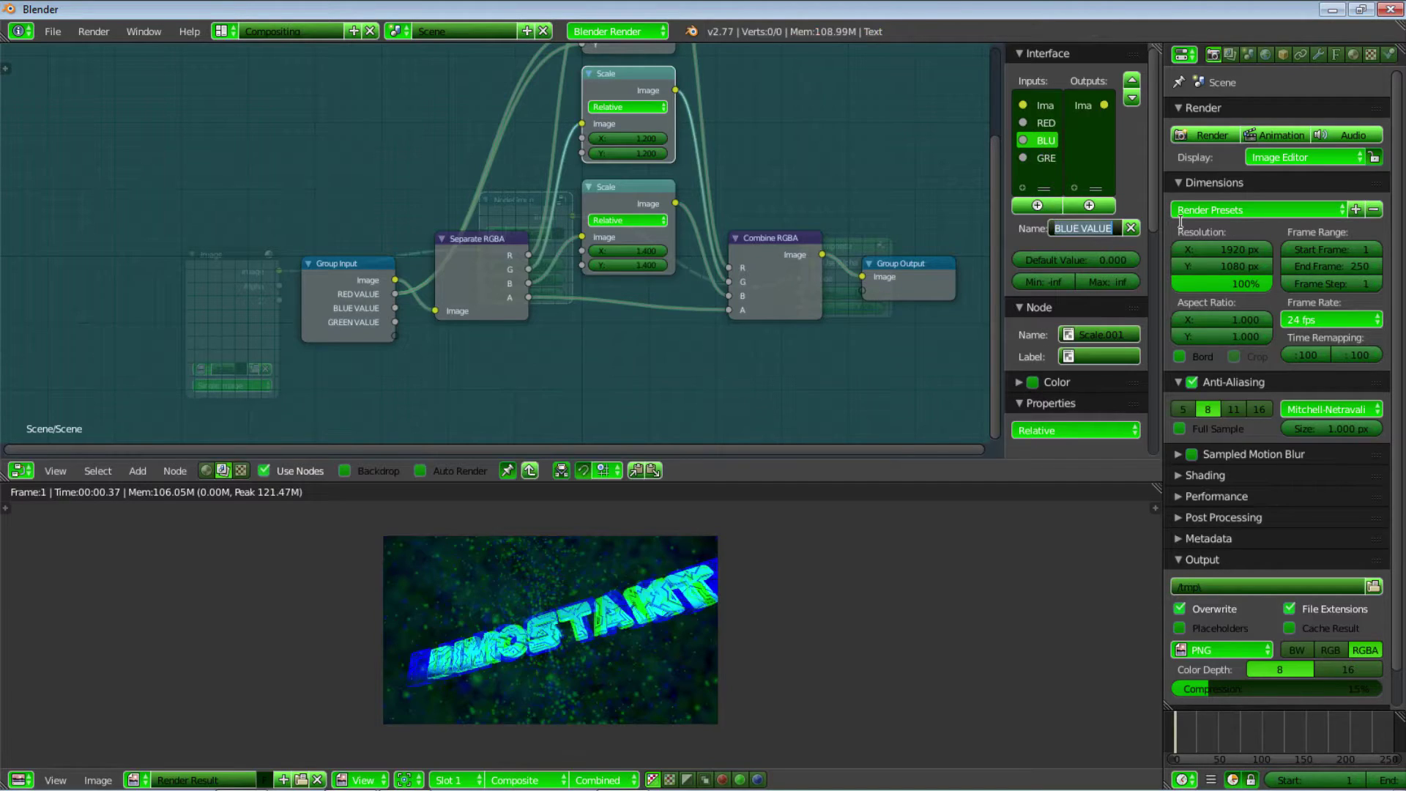
pyautogui.press('Home')
pyautogui.press('Right')
pyautogui.press('Delete')
pyautogui.press('Delete')
pyautogui.press('Delete')
pyautogui.press('BackSpace')
pyautogui.write('GREEN')
pyautogui.press('Return')
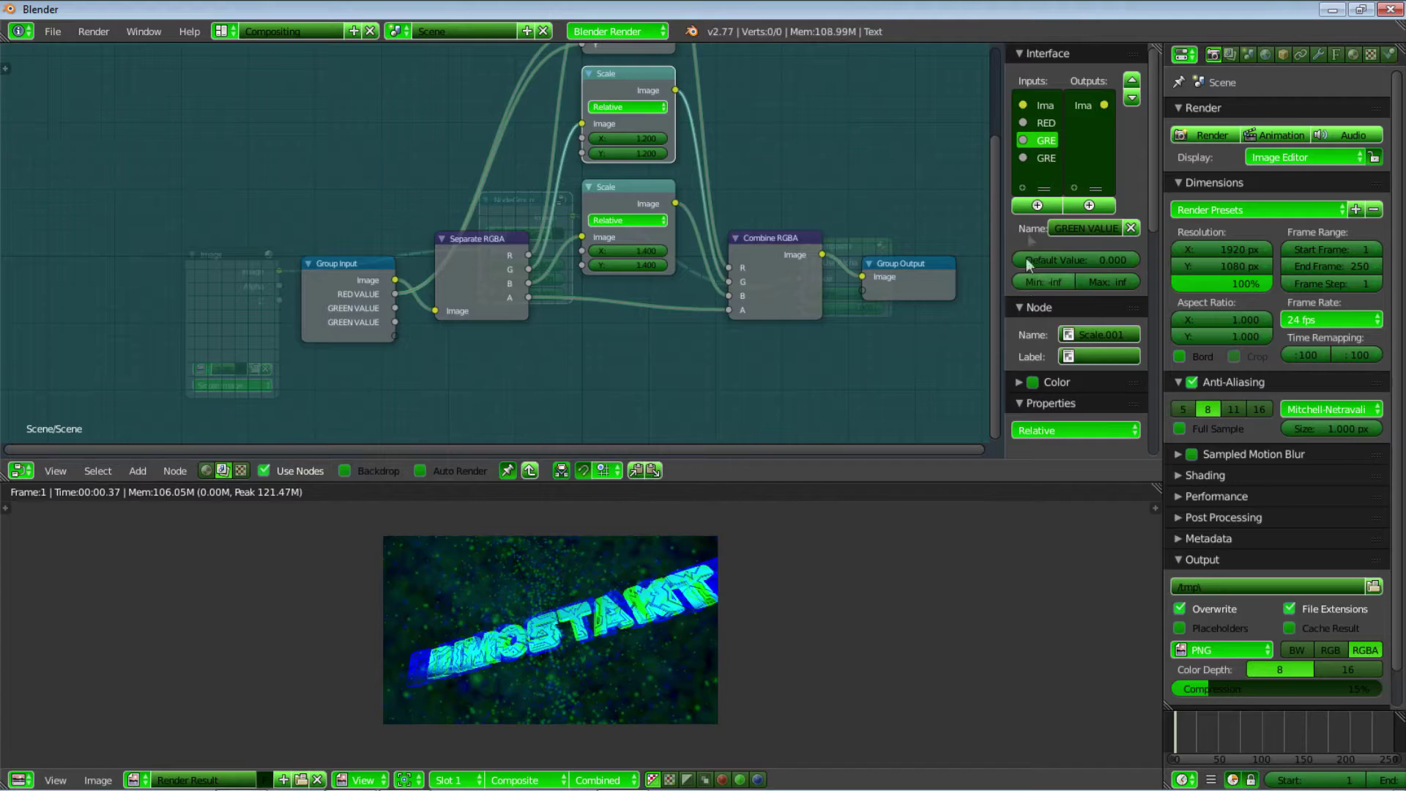
# Change the name of the last group input to BLUE VALUE
pyautogui.click(1081, 229)
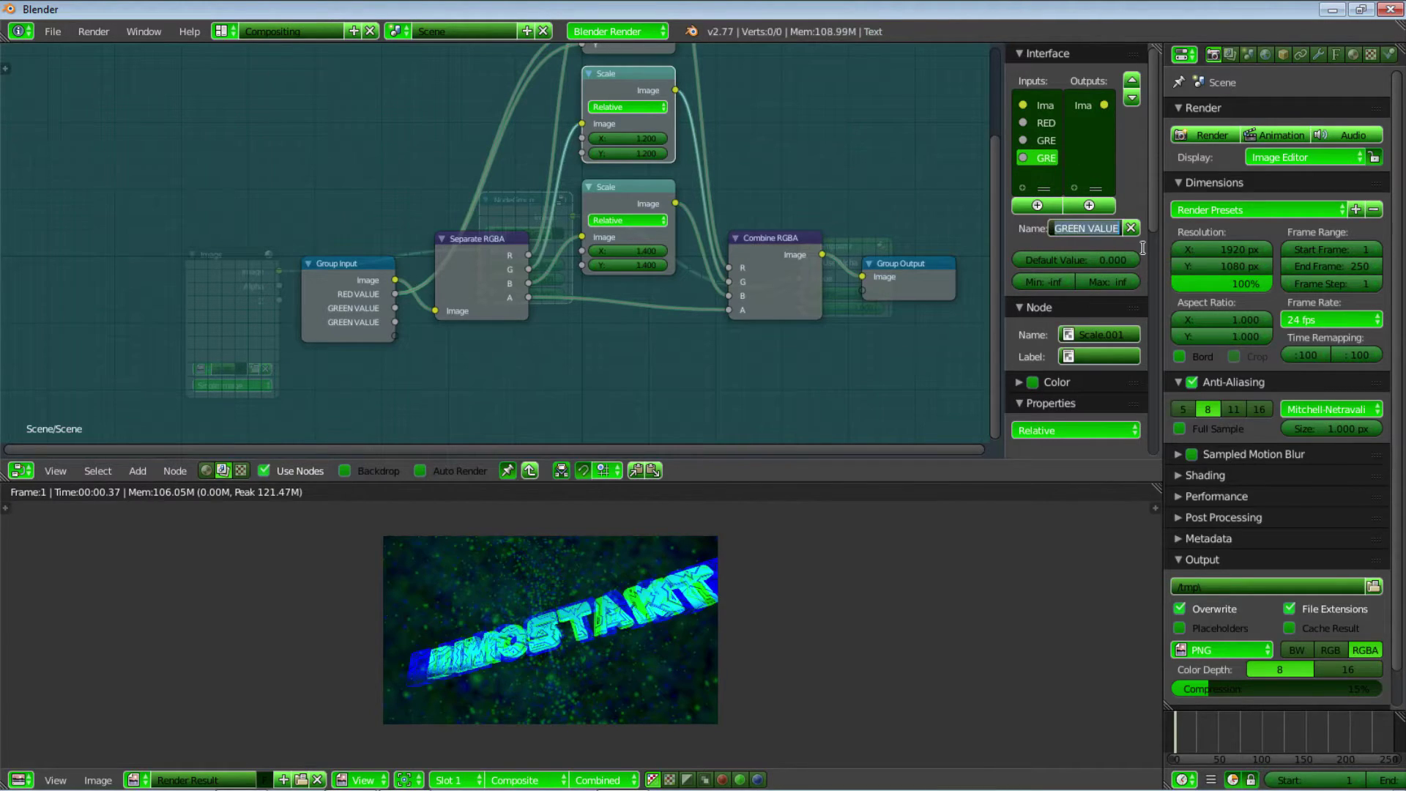
pyautogui.press('End')
pyautogui.press('BackSpace')
pyautogui.press('BackSpace')
pyautogui.press('BackSpace')
pyautogui.press('BackSpace')
pyautogui.press('BackSpace')
pyautogui.write('BLUE')
pyautogui.press('Return')
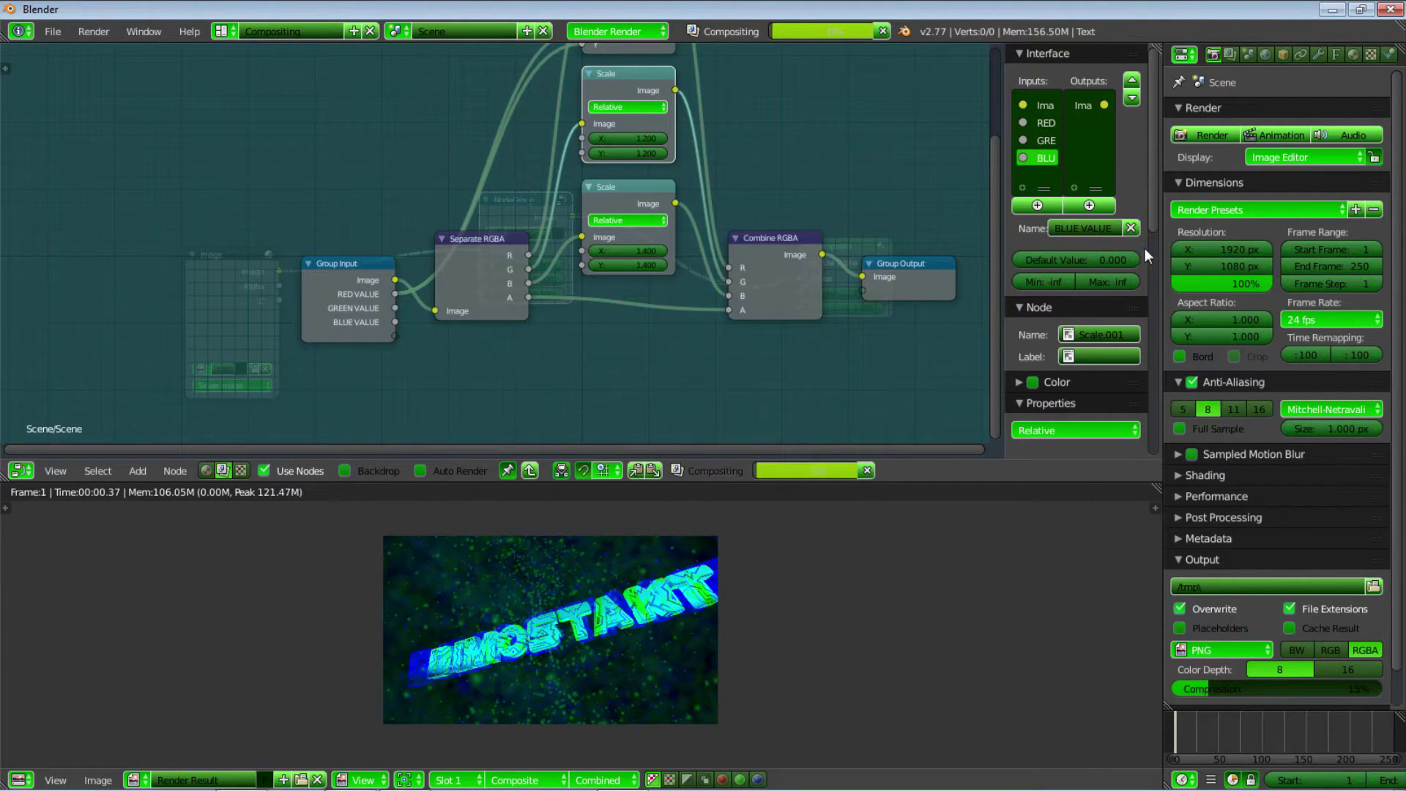
# Connect the Group Input's GREEN VALUE output to the X and Y inputs of the middle Scale node
pyautogui.moveTo(401, 307); pyautogui.dragTo(402, 340, button='middle')
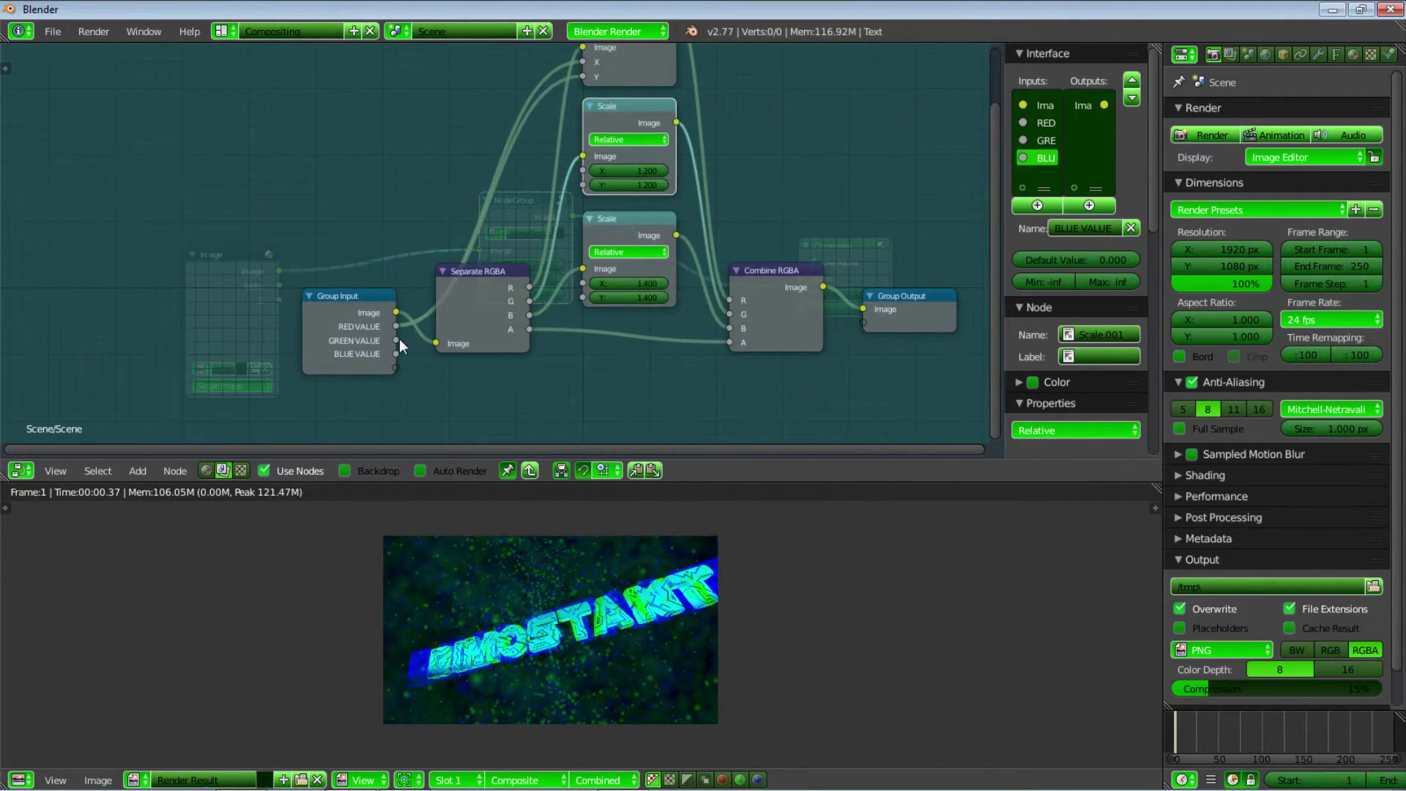
pyautogui.moveTo(397, 338); pyautogui.dragTo(596, 170)
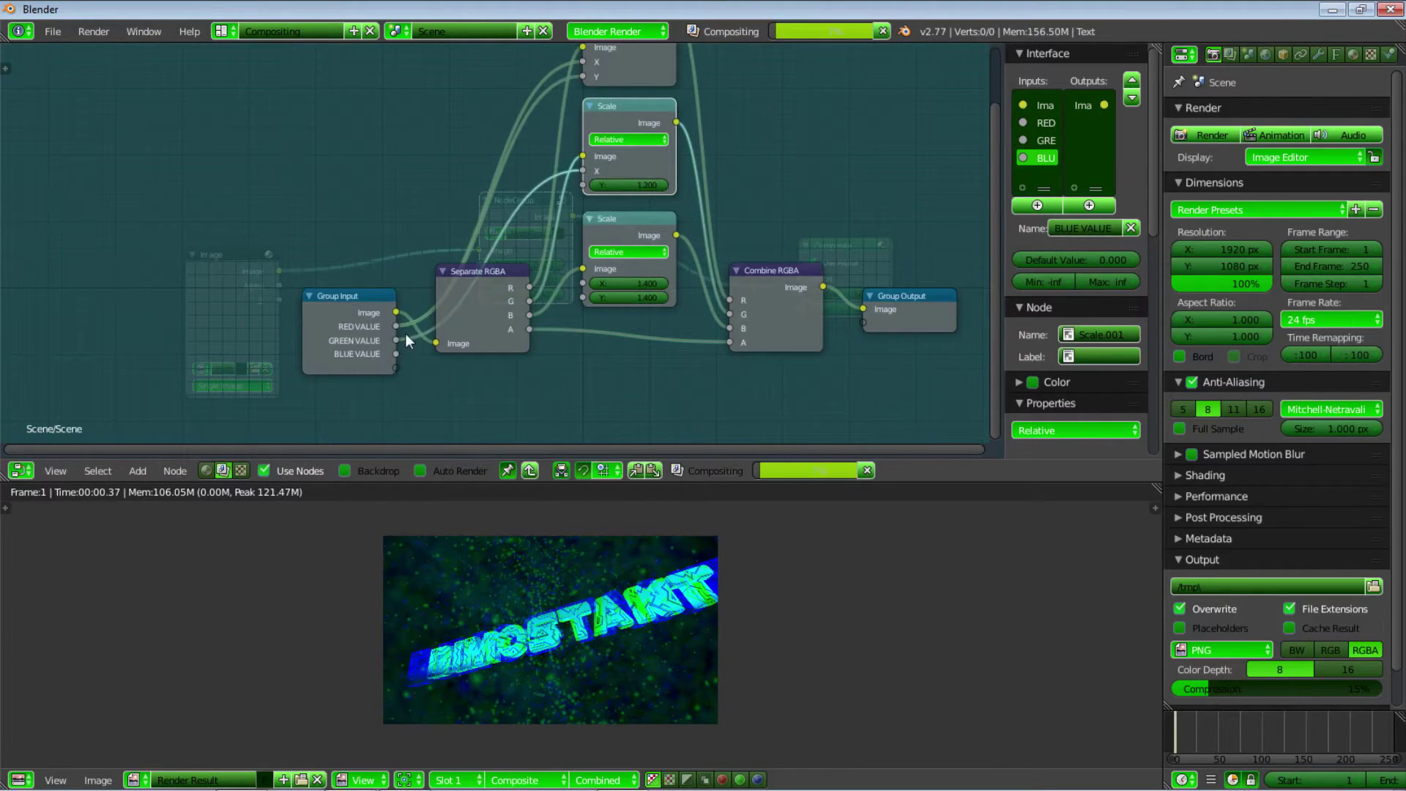
pyautogui.moveTo(405, 332); pyautogui.dragTo(584, 185)
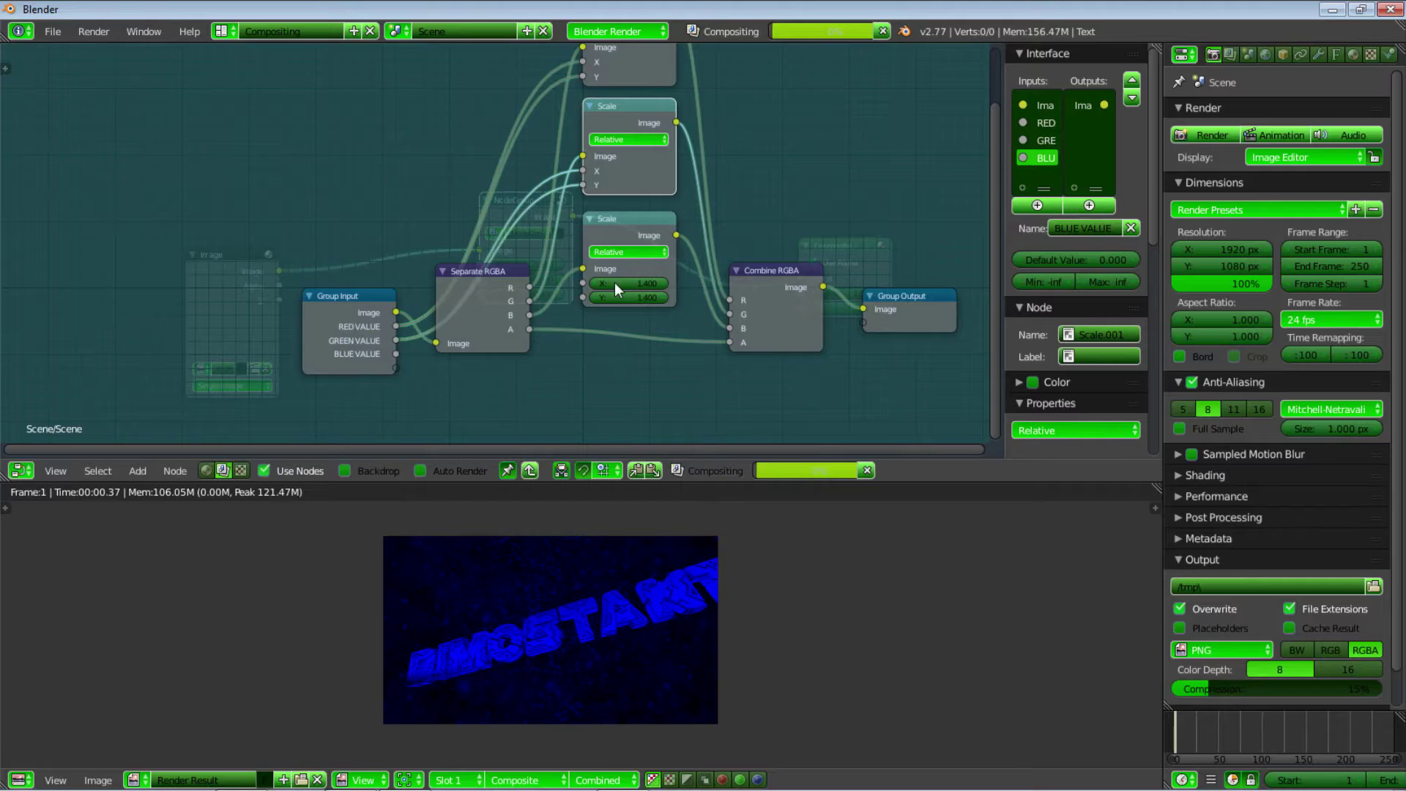
# Connect the Group Input's BLUE VALUE output to the X and Y inputs of the lowest Scale node
pyautogui.moveTo(583, 282); pyautogui.dragTo(586, 281)
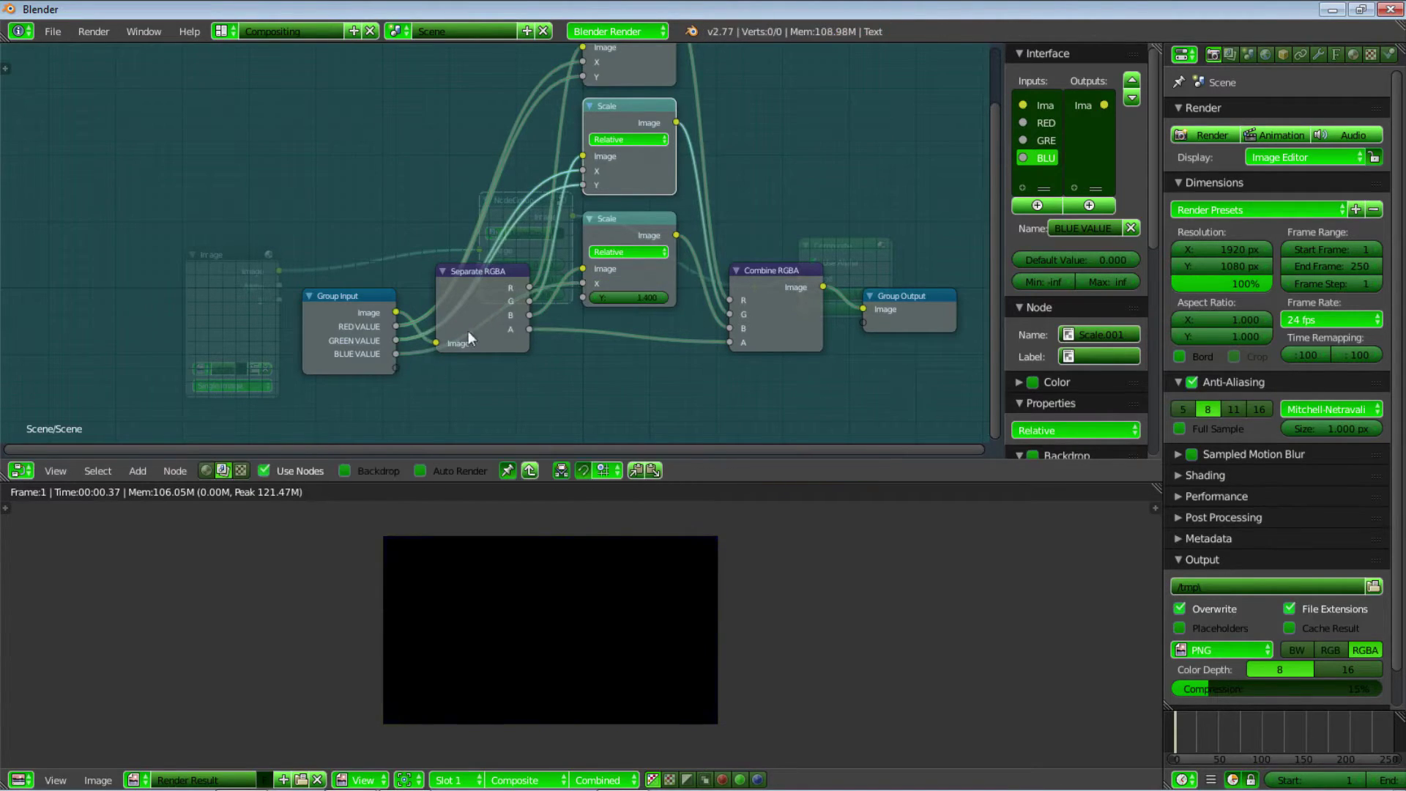
pyautogui.click(393, 354)
pyautogui.moveTo(393, 353); pyautogui.dragTo(584, 297)
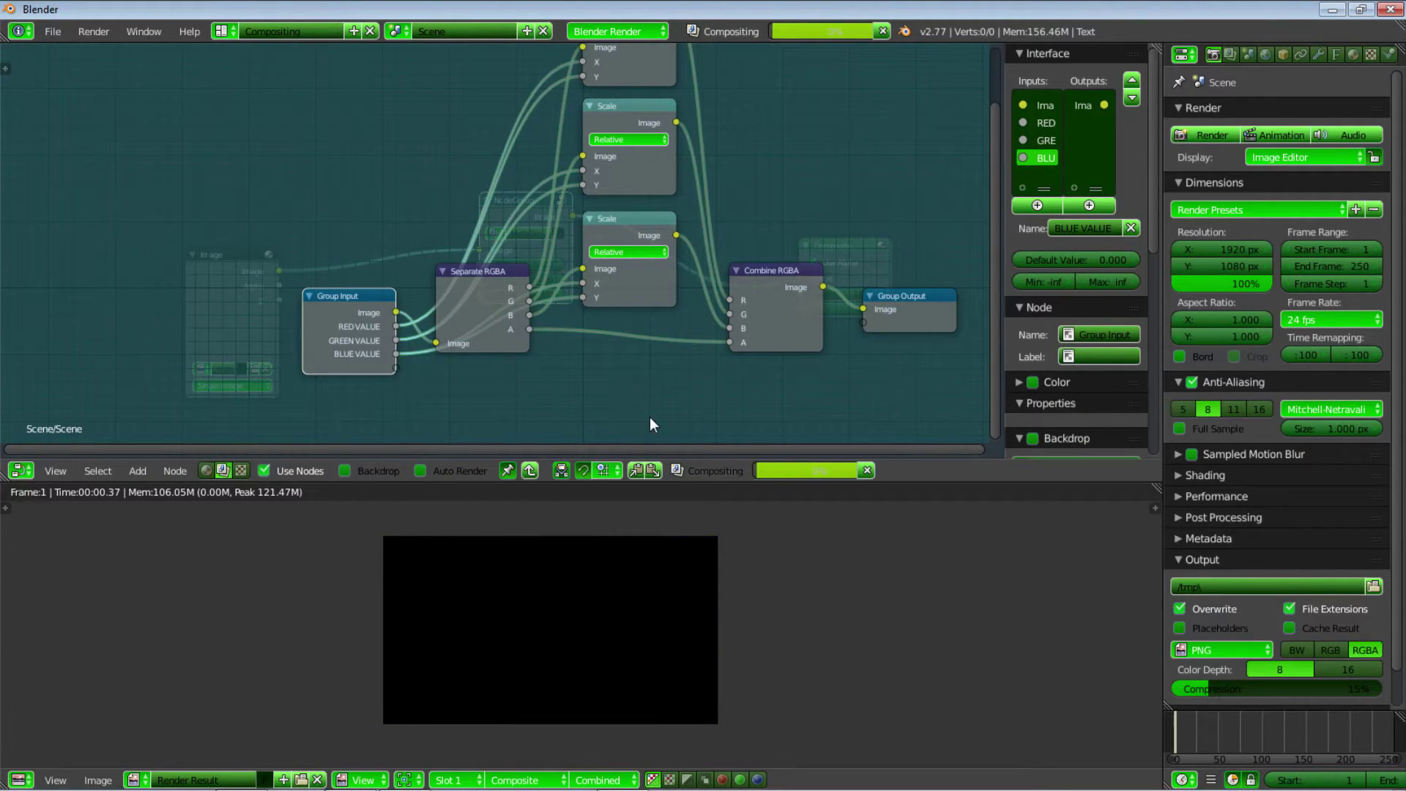
# Leave the node group's interior and rename the group as RGBSPLIT
pyautogui.moveTo(705, 224); pyautogui.dragTo(643, 250, button='middle')
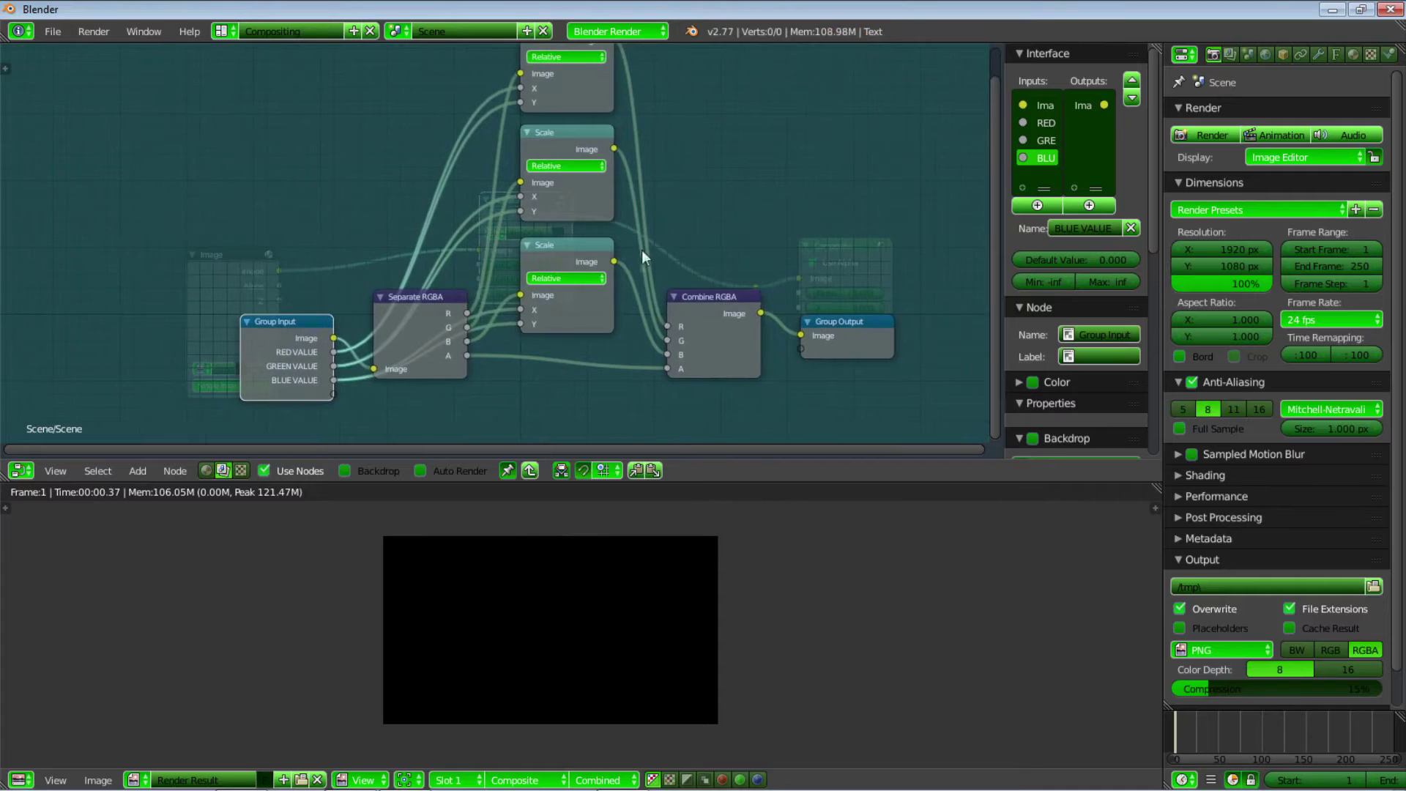
pyautogui.scroll(1, 543, 248)
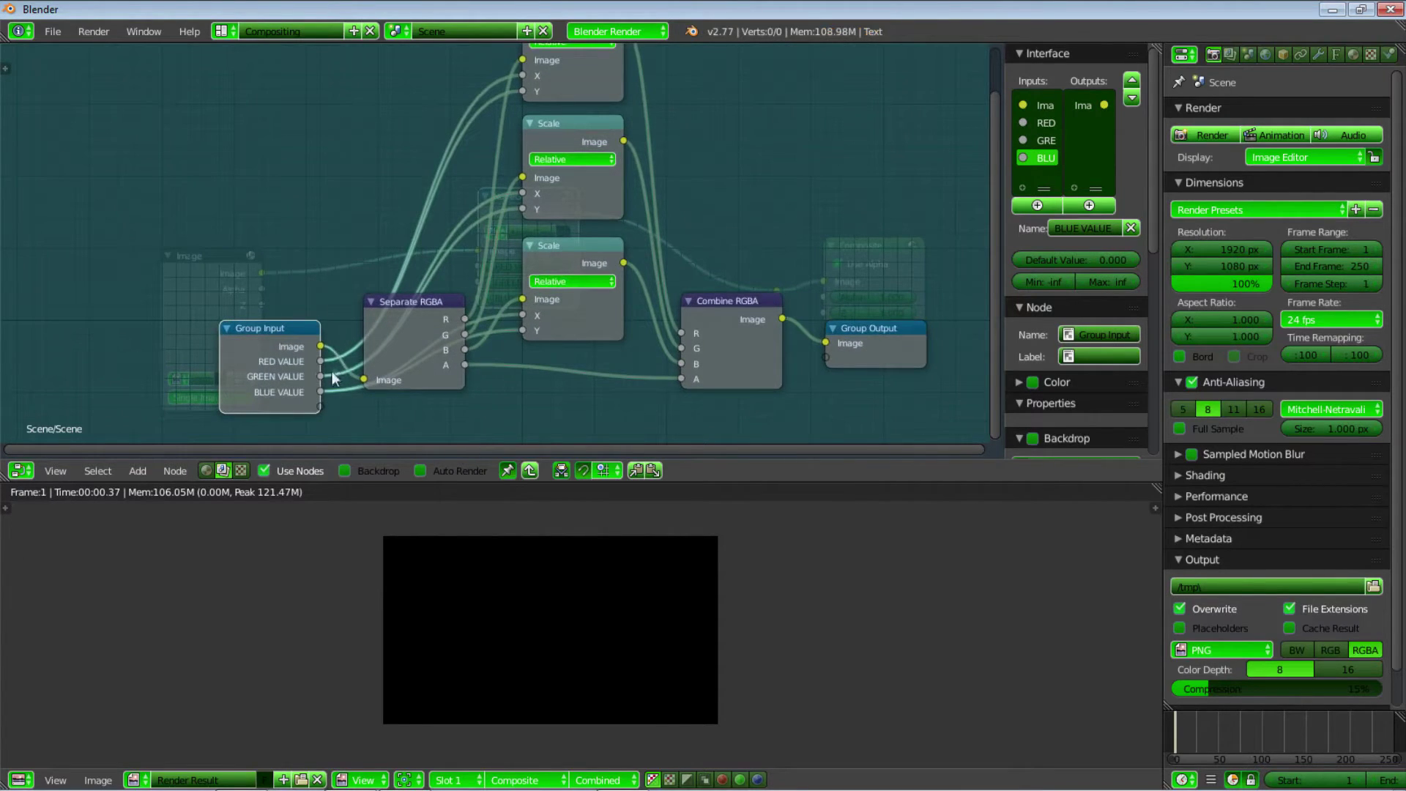
pyautogui.moveTo(549, 110); pyautogui.dragTo(455, 302, button='middle')
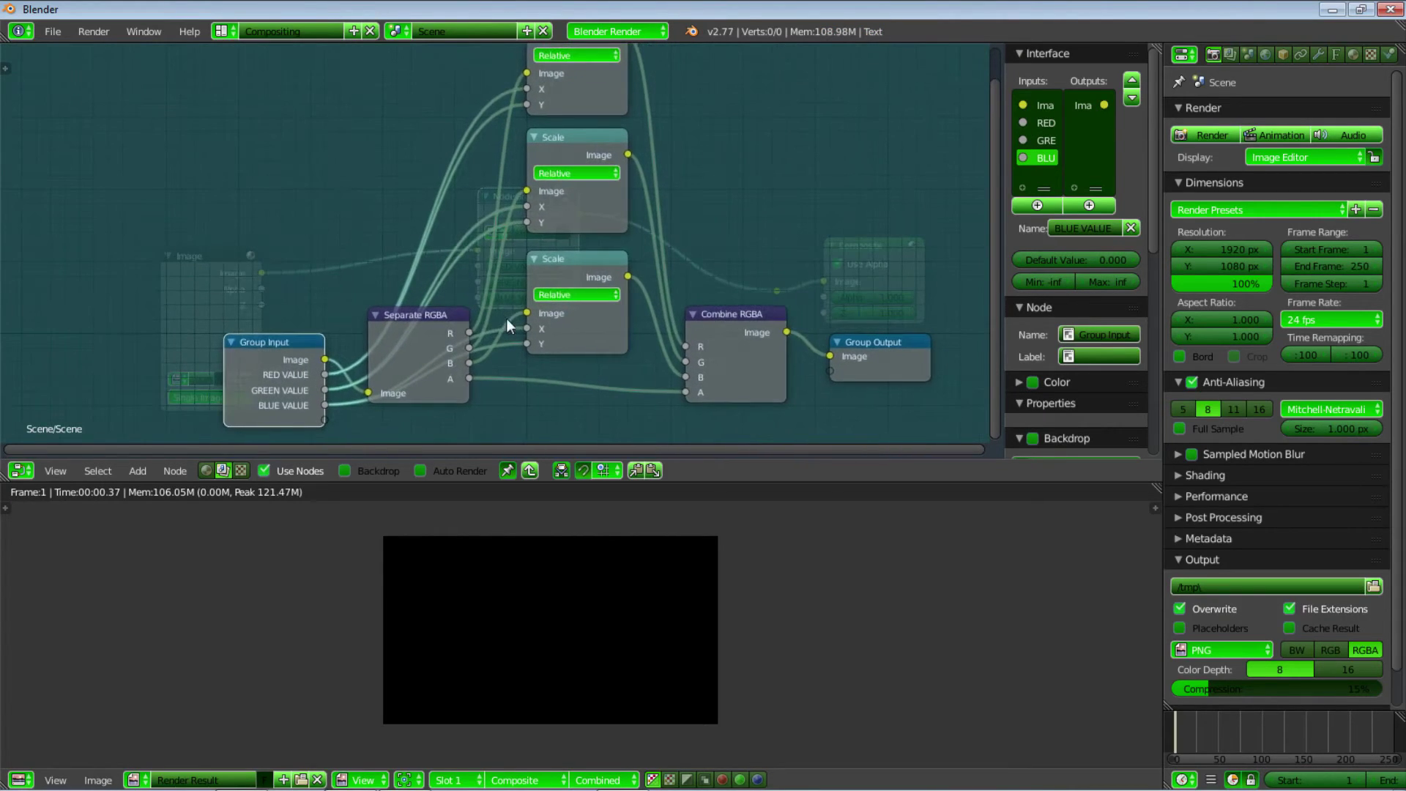
pyautogui.press('Tab')
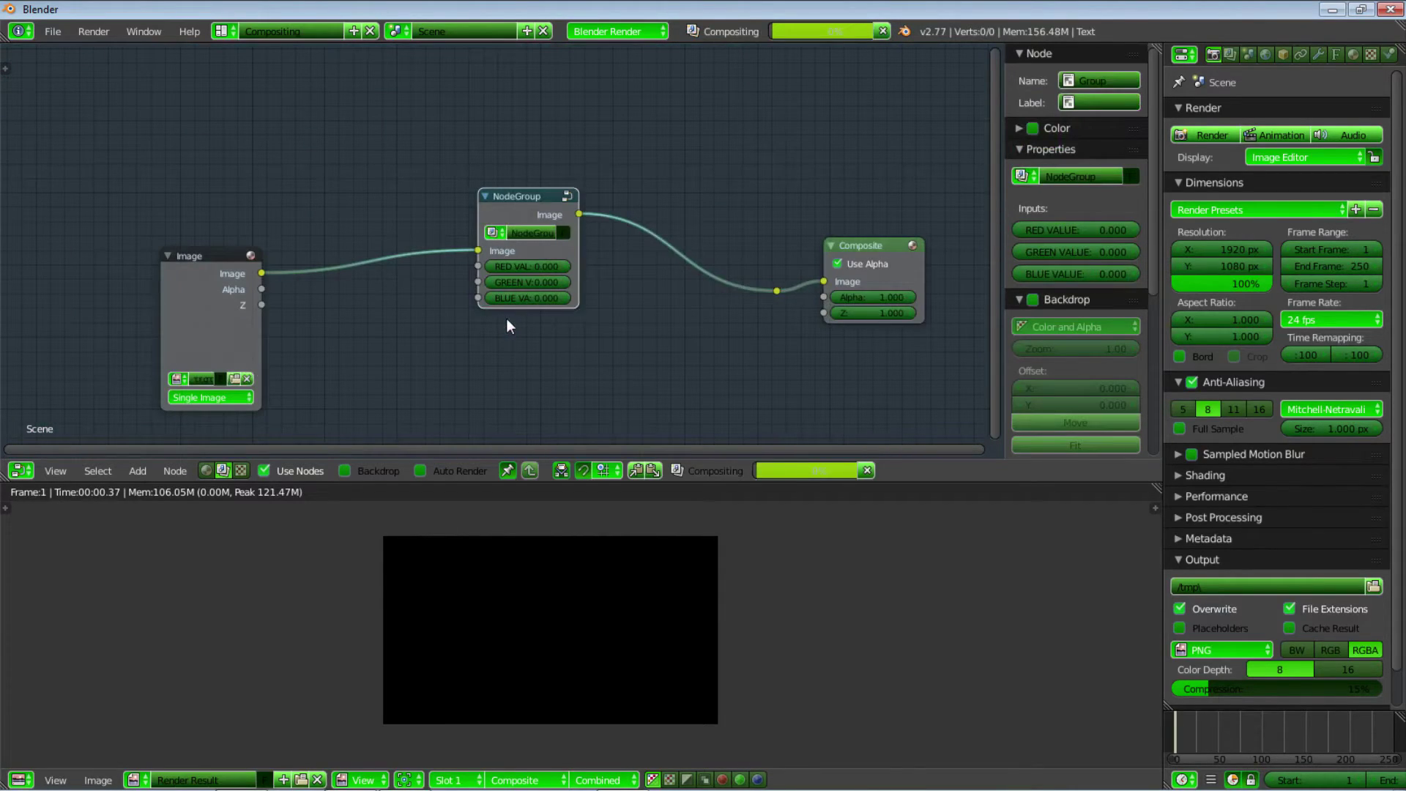
pyautogui.scroll(2, 560, 227)
pyautogui.doubleClick(561, 227)
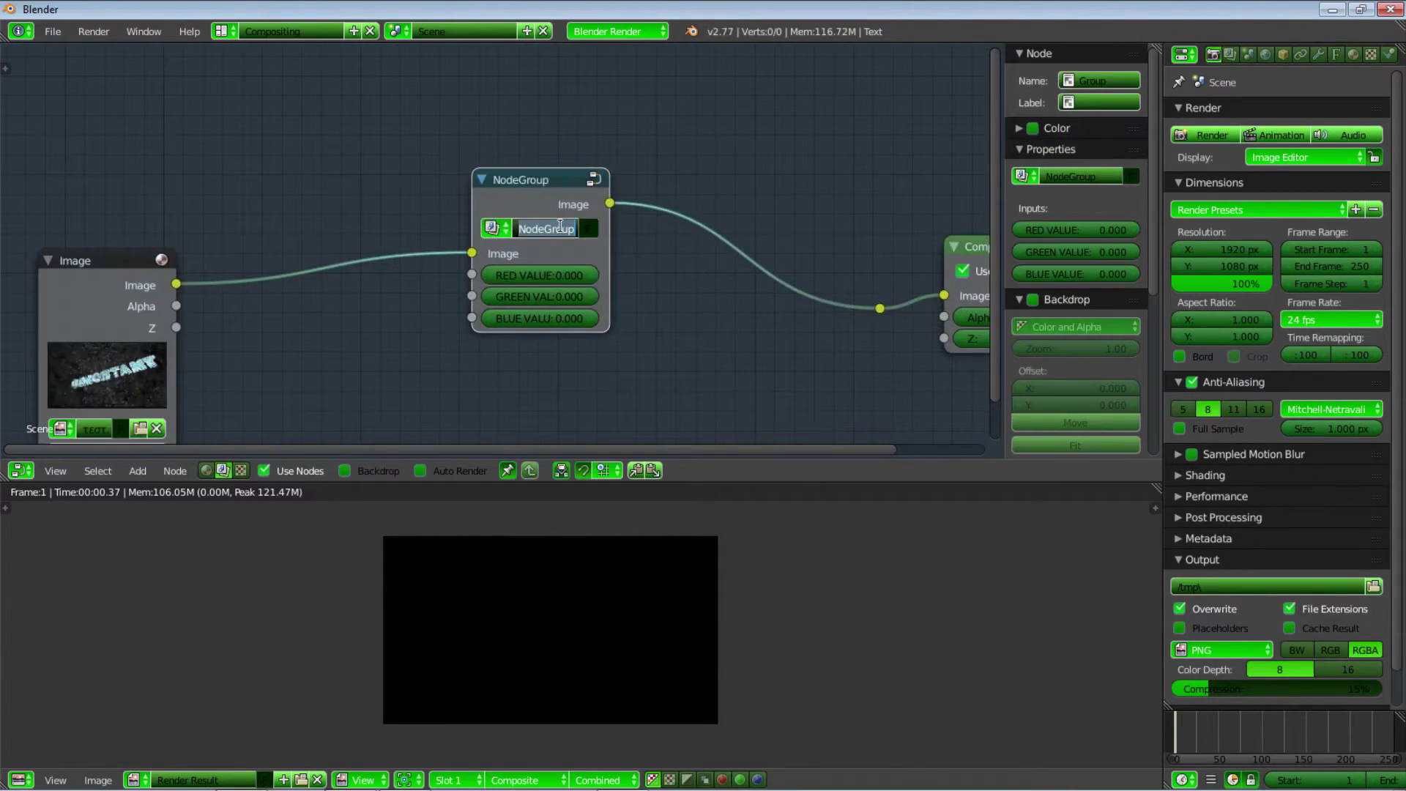
pyautogui.write('RGBSPLIT')
pyautogui.press('Return')
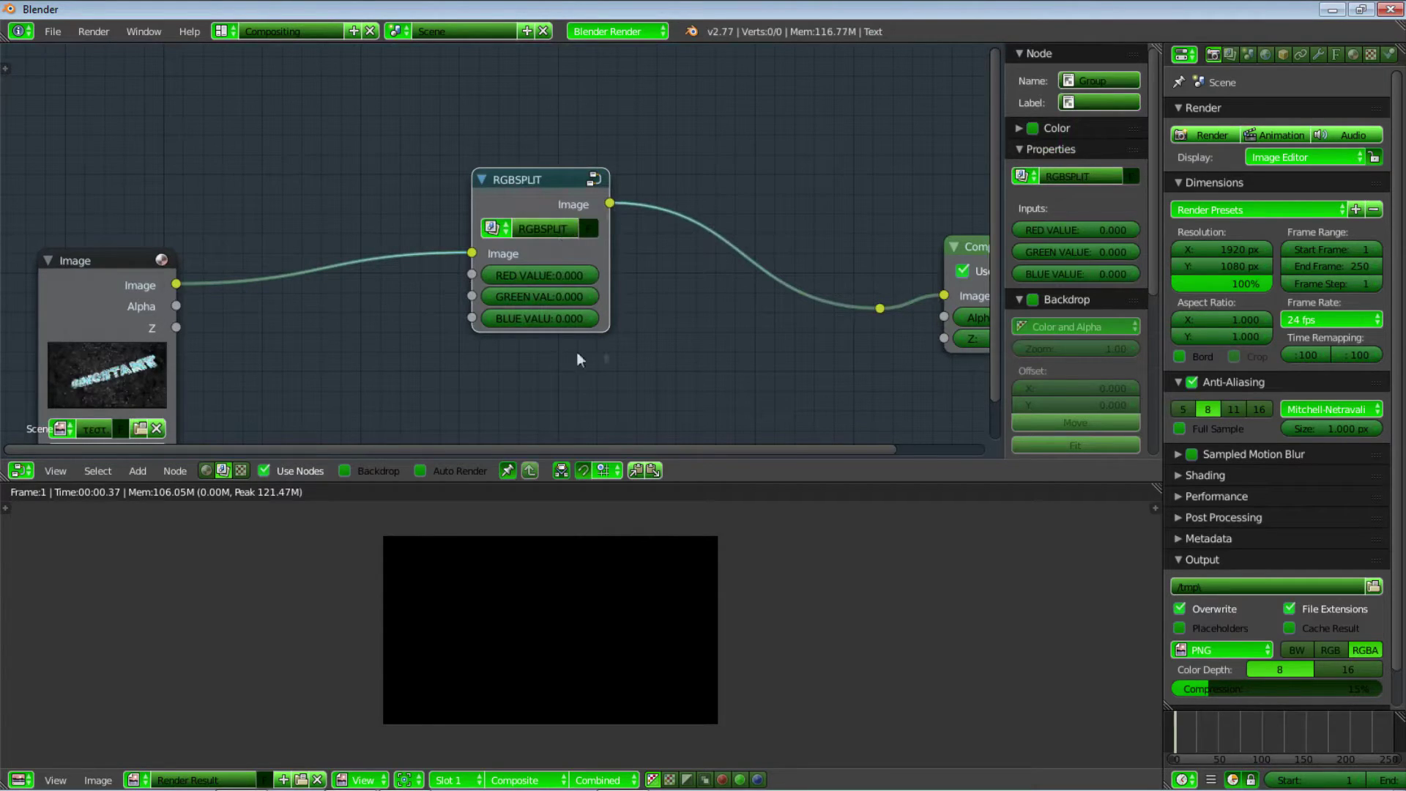
pyautogui.scroll(2, 690, 328)
pyautogui.moveTo(691, 333); pyautogui.dragTo(631, 328, button='middle')
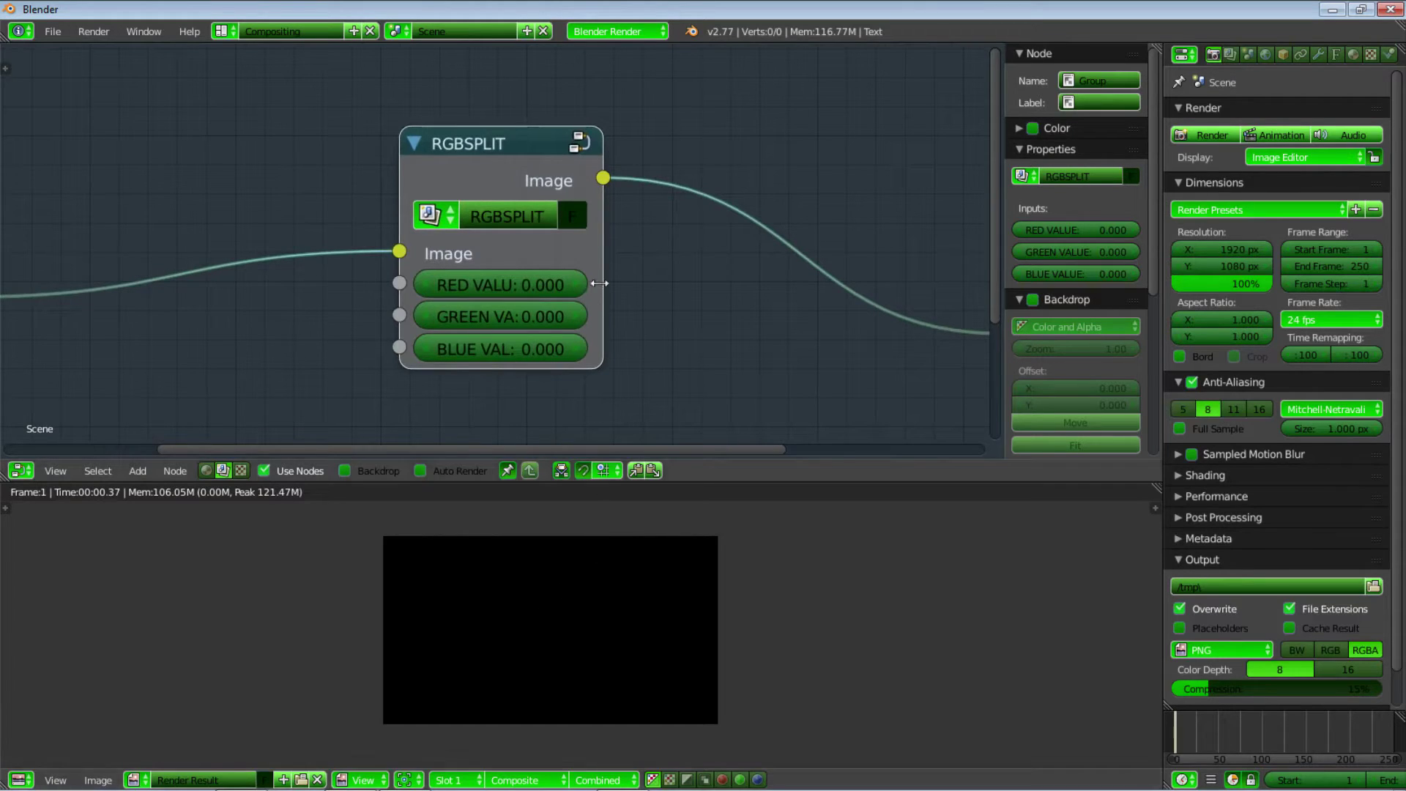
pyautogui.moveTo(747, 320); pyautogui.dragTo(595, 315, button='middle')
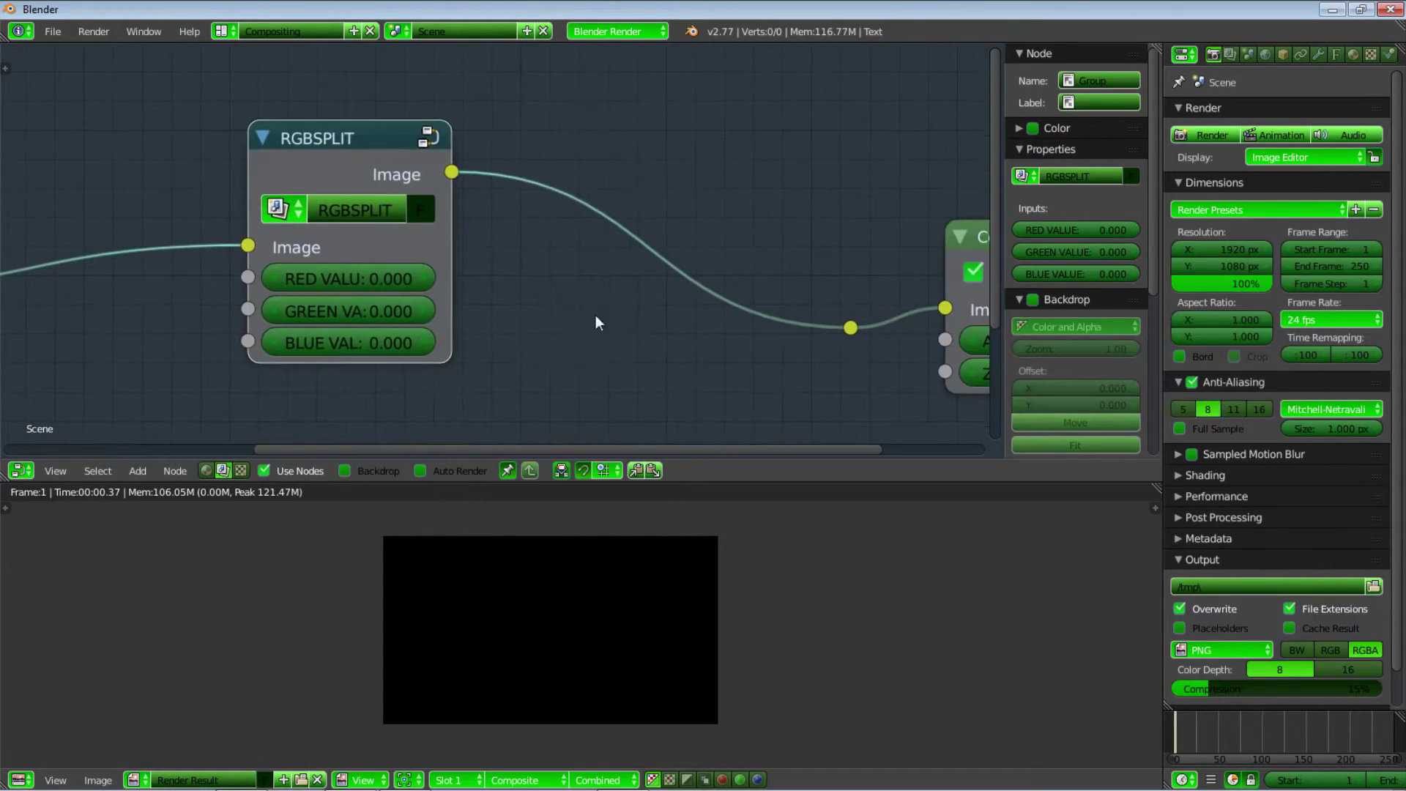
pyautogui.hotkey('shift', 'a')
pyautogui.moveTo(587, 313)
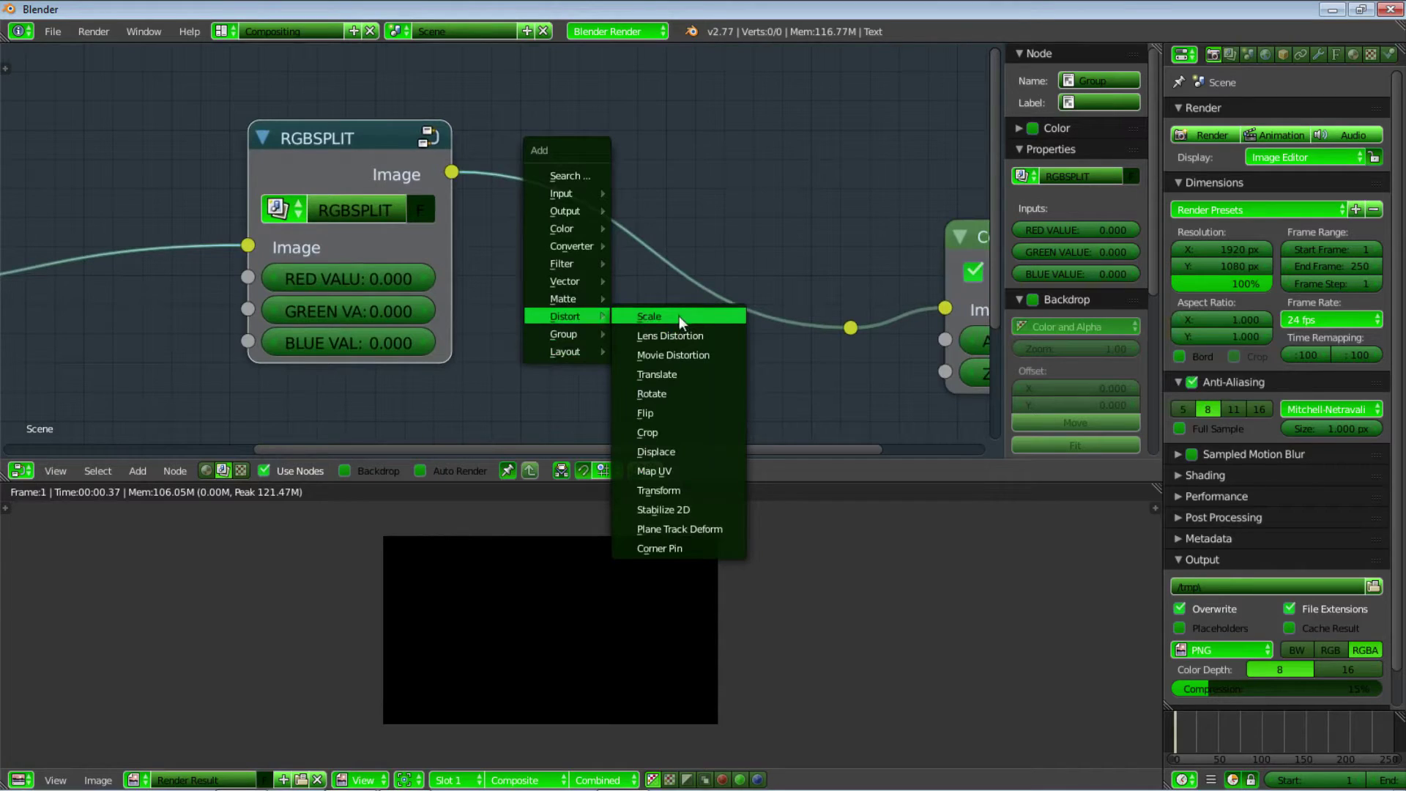
pyautogui.click(645, 317)
pyautogui.click(588, 108)
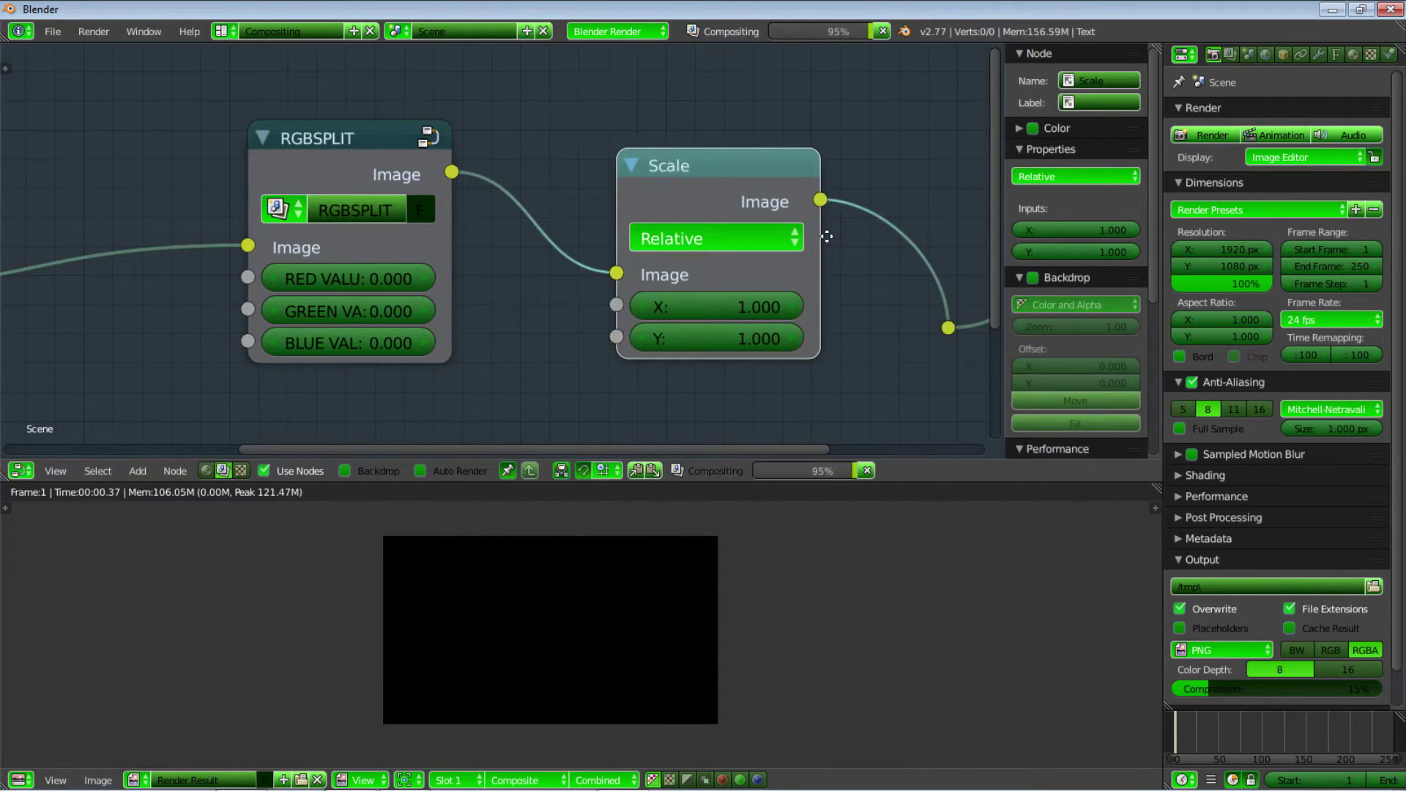
pyautogui.moveTo(826, 236); pyautogui.dragTo(649, 183, button='middle')
pyautogui.hotkey('ctrl', 'x')
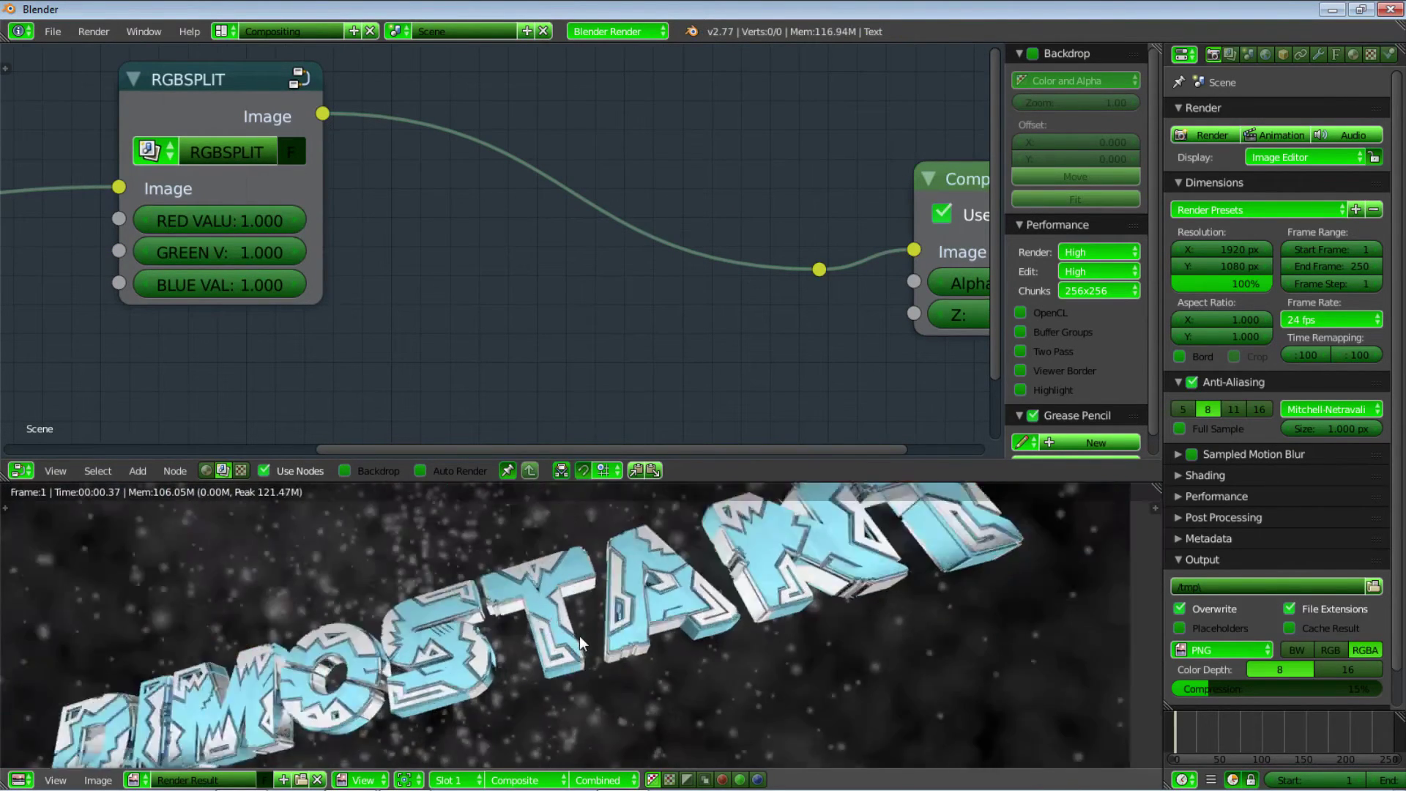
# Set the RGBSPLIT node's GREEN VALUE to 1.06
pyautogui.scroll(-3, 580, 643)
pyautogui.moveTo(361, 200); pyautogui.dragTo(559, 195, button='middle')
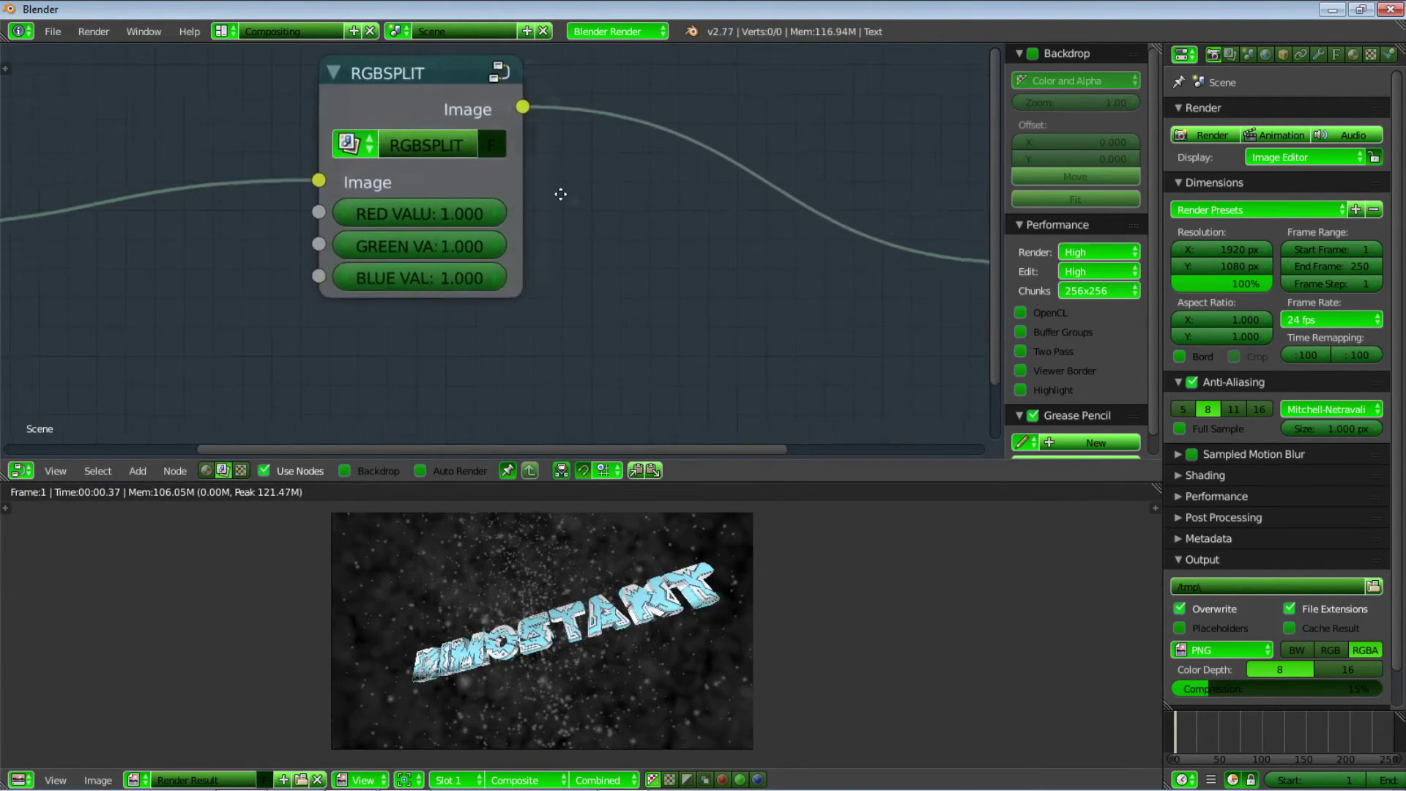
pyautogui.scroll(2, 553, 257)
pyautogui.click(473, 227)
pyautogui.click(499, 231)
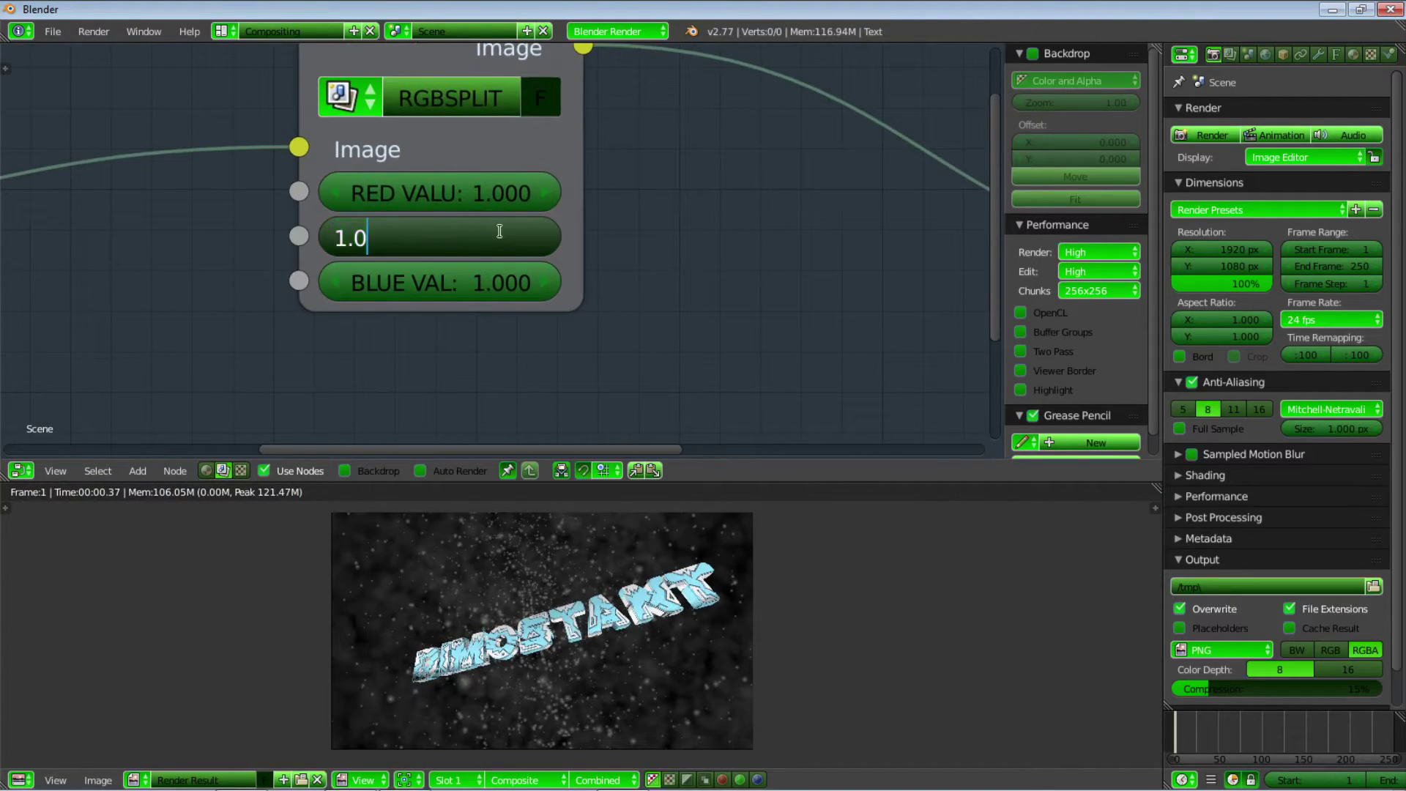
pyautogui.write('2')
pyautogui.press('BackSpace')
pyautogui.write('6')
pyautogui.press('Return')
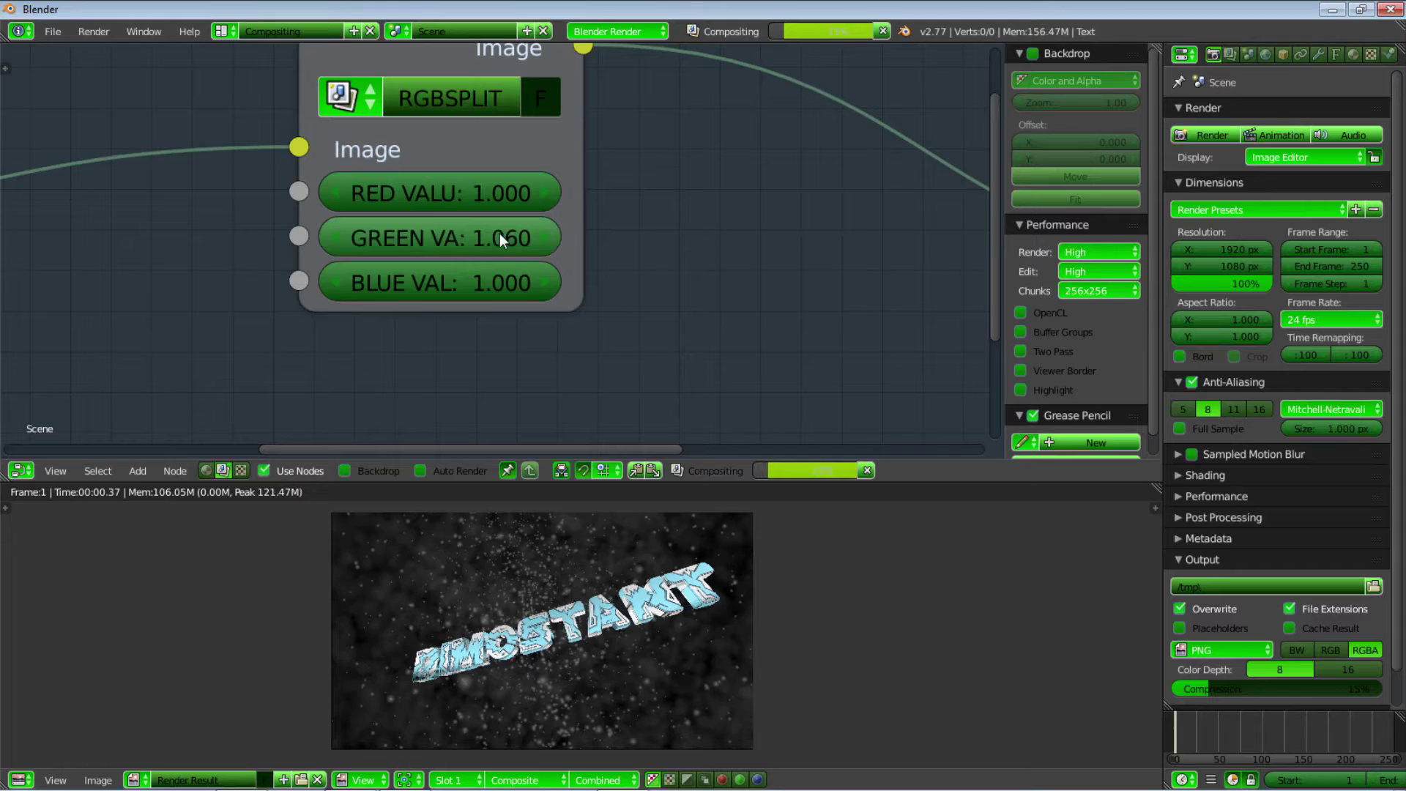
# Set the RGBSPLIT node's BLUE VALUE to 1.08
pyautogui.click(482, 273)
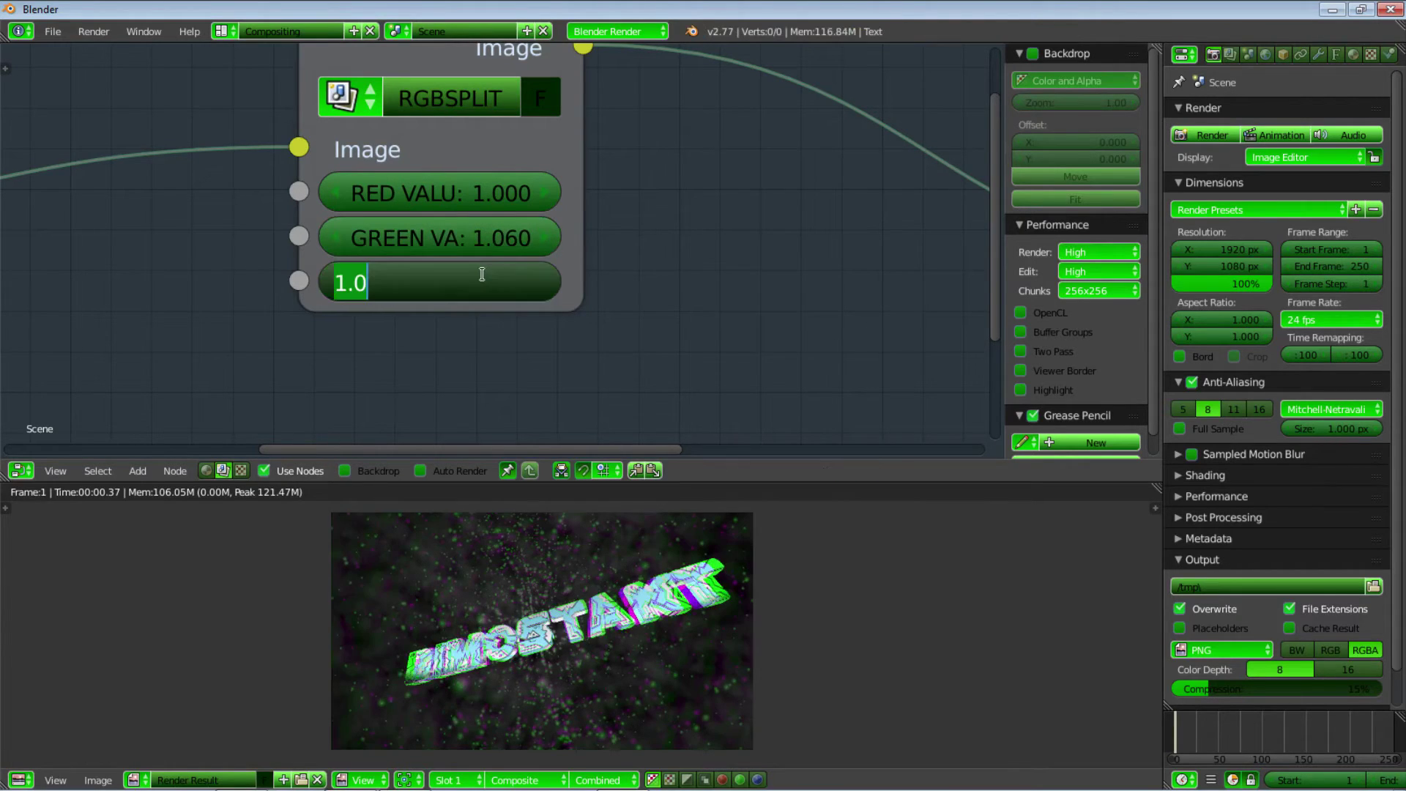
pyautogui.click(481, 274)
pyautogui.write('8')
pyautogui.press('Return')
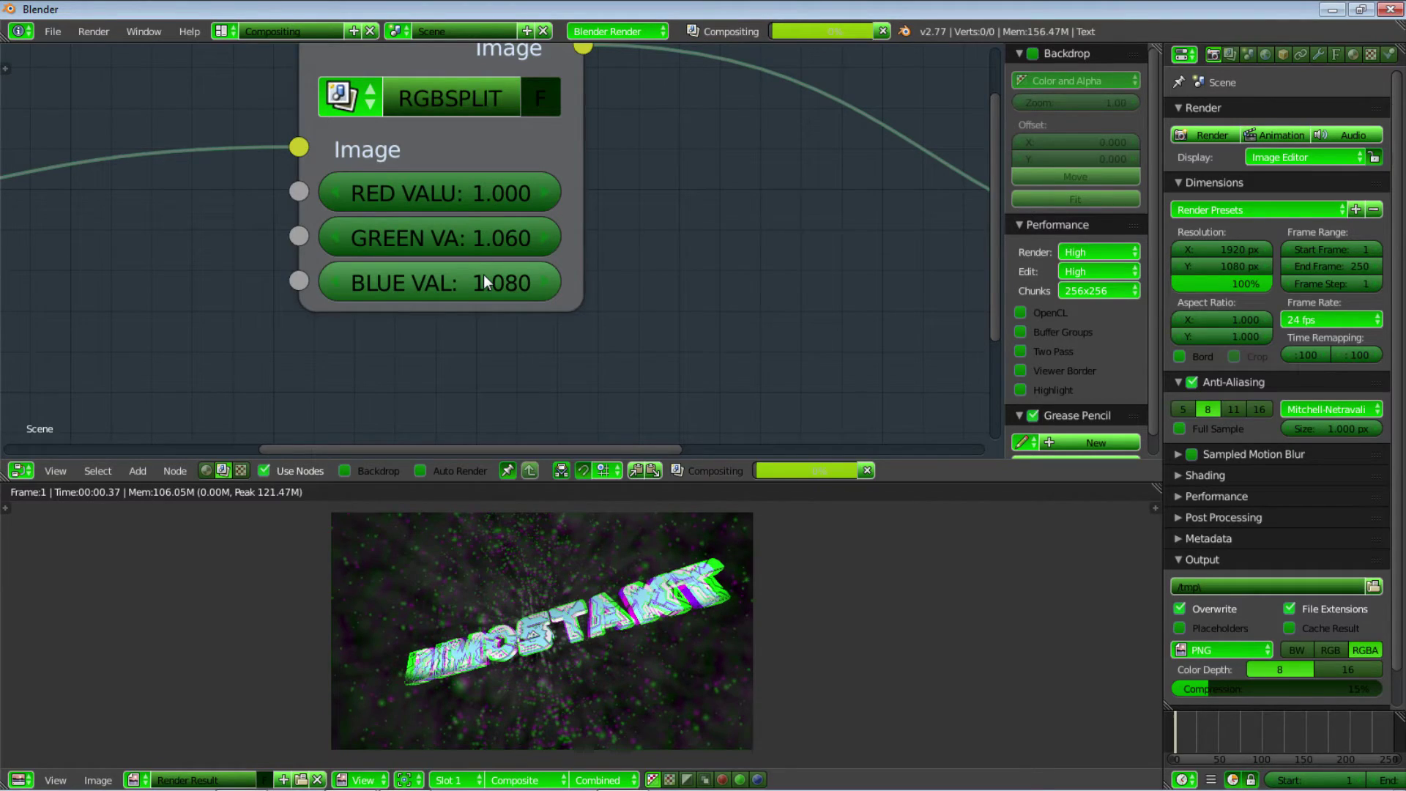
# Try exaggerated scales on the RGBSPLIT node, with GREEN VALUE at 2 and BLUE VALUE at 3
pyautogui.scroll(6, 666, 637)
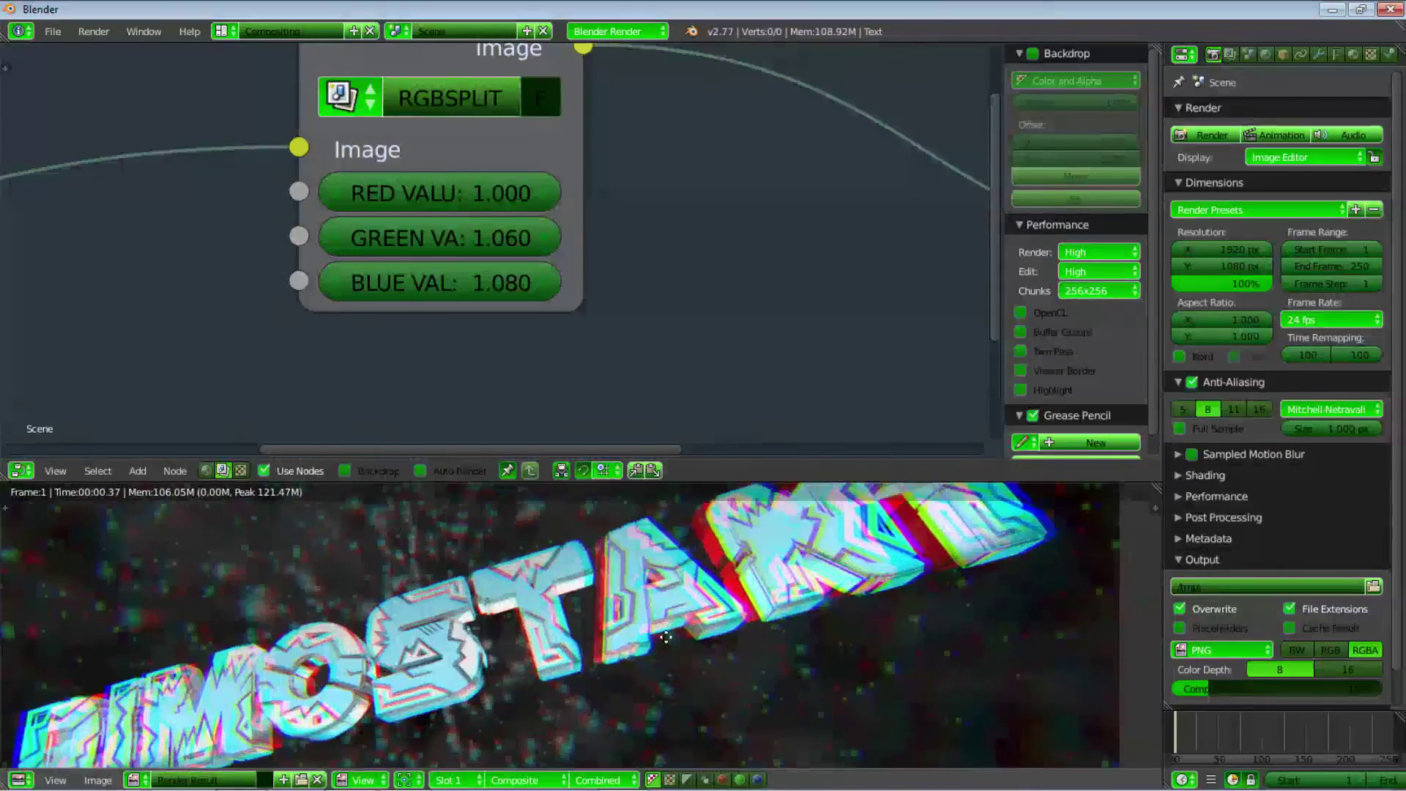
pyautogui.scroll(-7, 665, 637)
pyautogui.scroll(1, 493, 659)
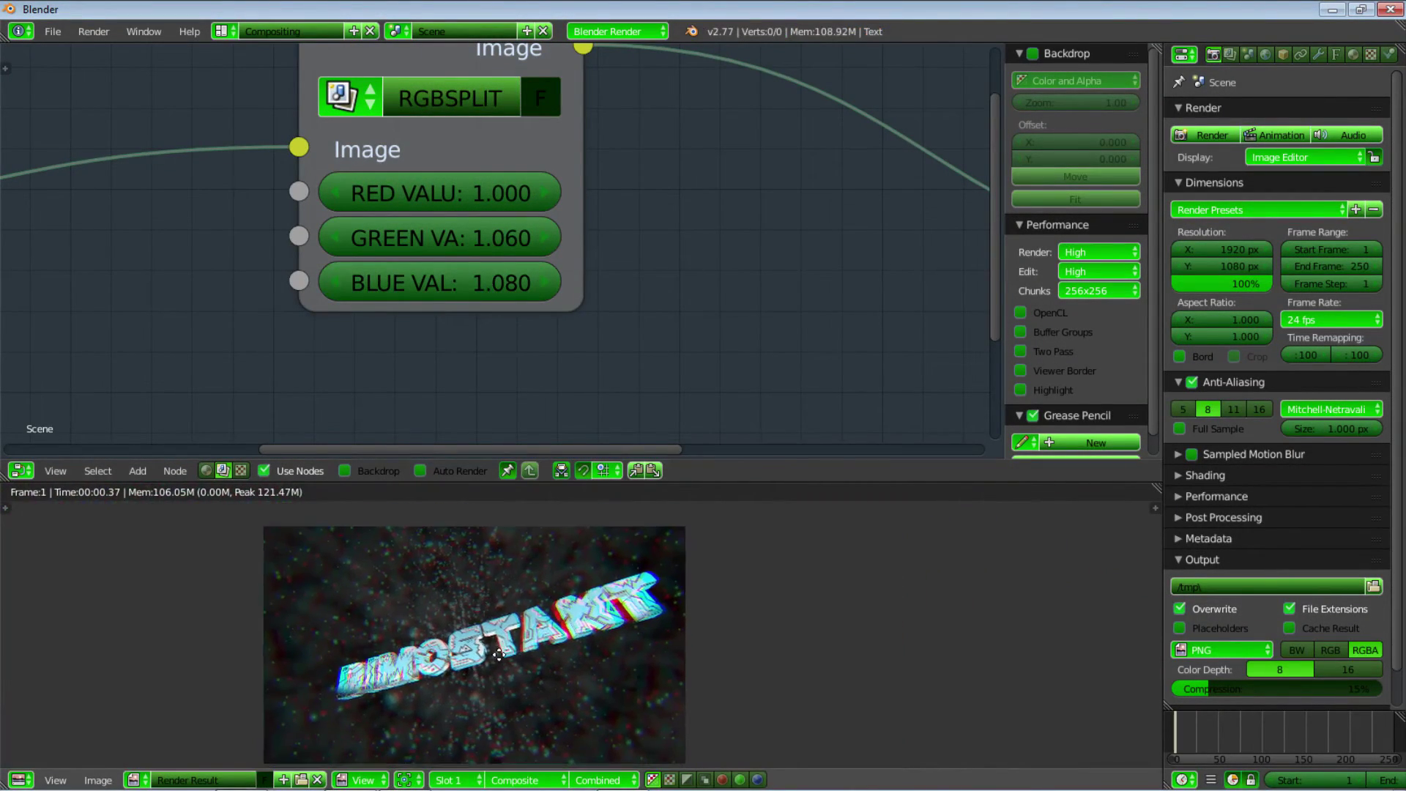
pyautogui.scroll(-1, 608, 308)
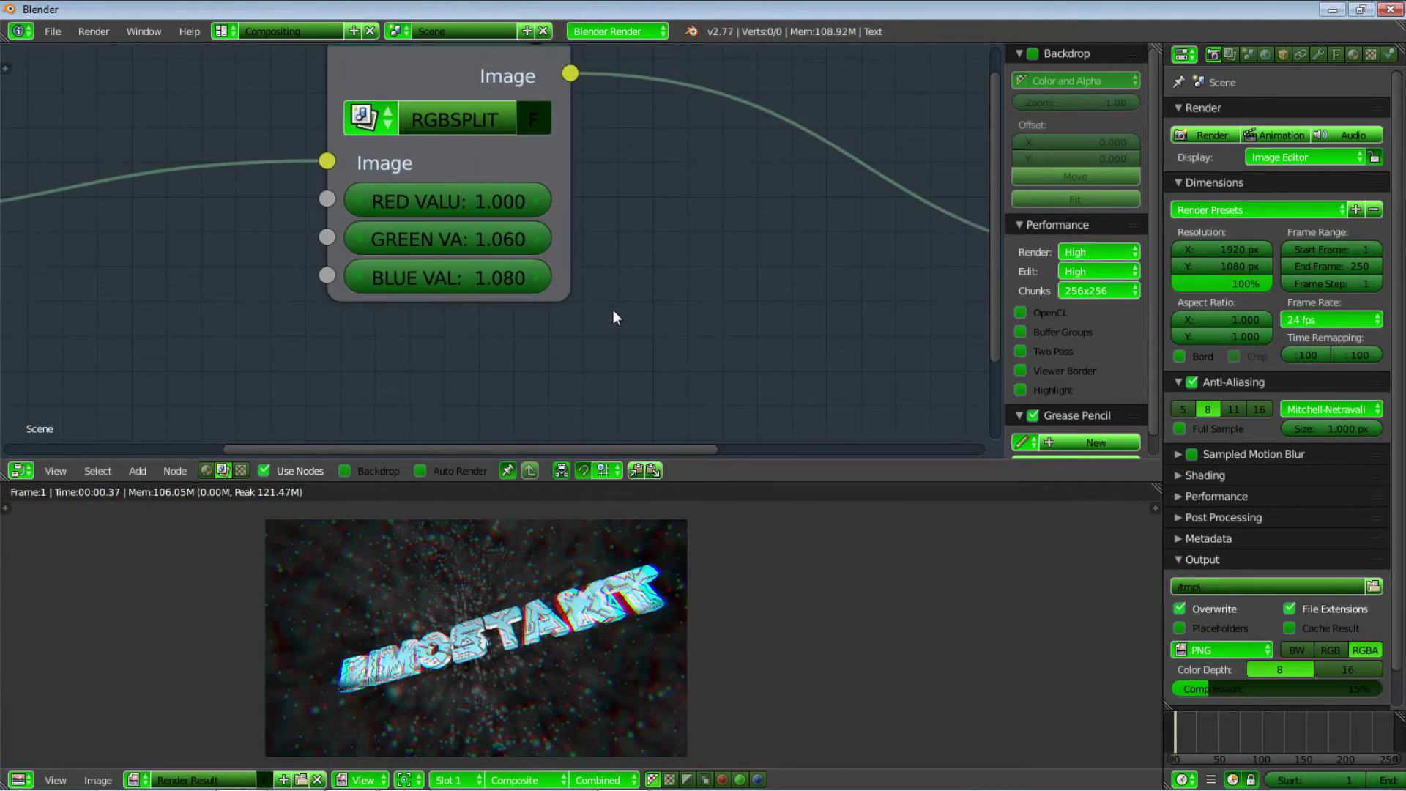
pyautogui.moveTo(490, 254); pyautogui.dragTo(490, 278)
pyautogui.click(490, 254)
pyautogui.press('BackSpace')
pyautogui.press('BackSpace')
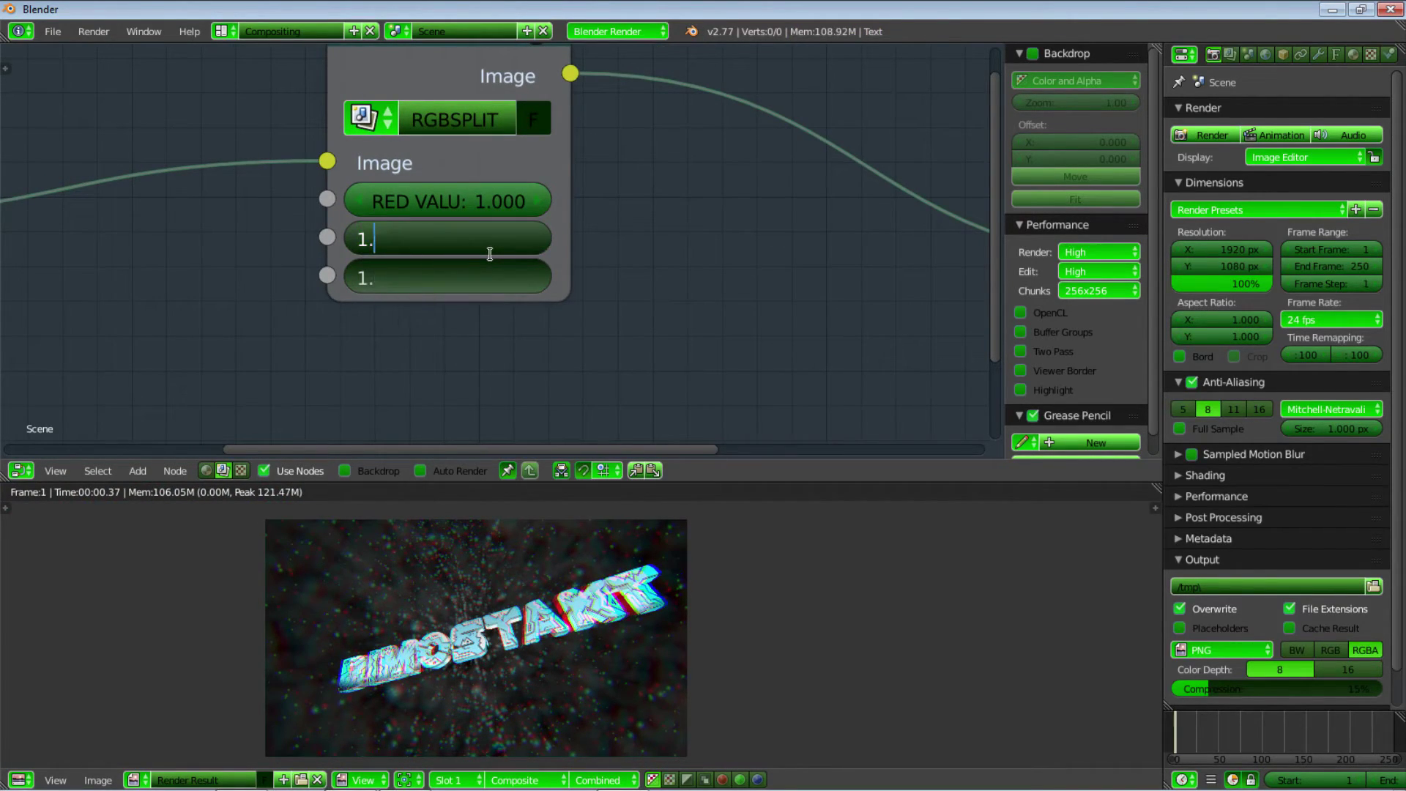
pyautogui.press('BackSpace')
pyautogui.press('BackSpace')
pyautogui.write('2')
pyautogui.press('Return')
pyautogui.click(486, 280)
pyautogui.write('3')
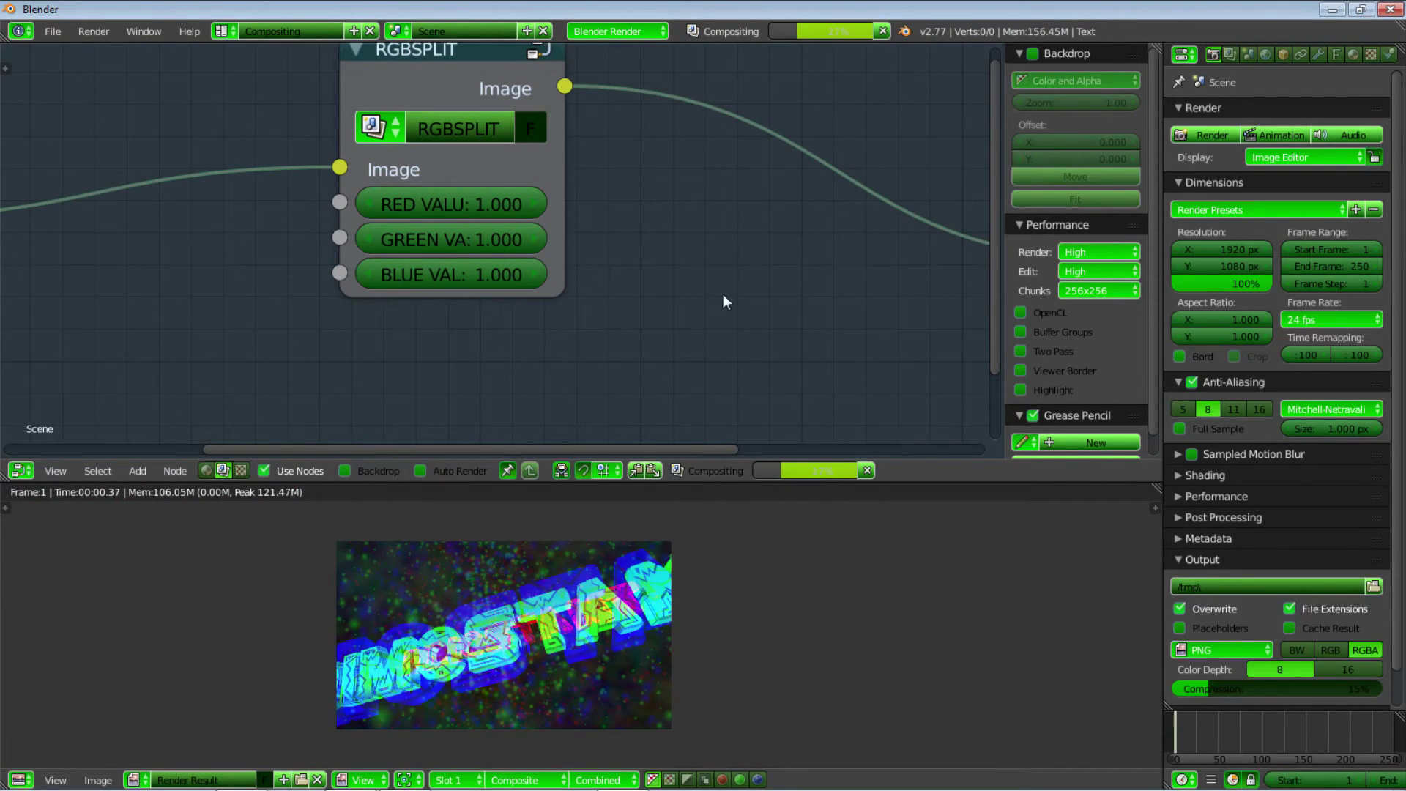
# Set the RGBSPLIT node's GREEN VALUE to 1.02 and its BLUE VALUE to 1.04
pyautogui.moveTo(492, 244); pyautogui.dragTo(493, 274)
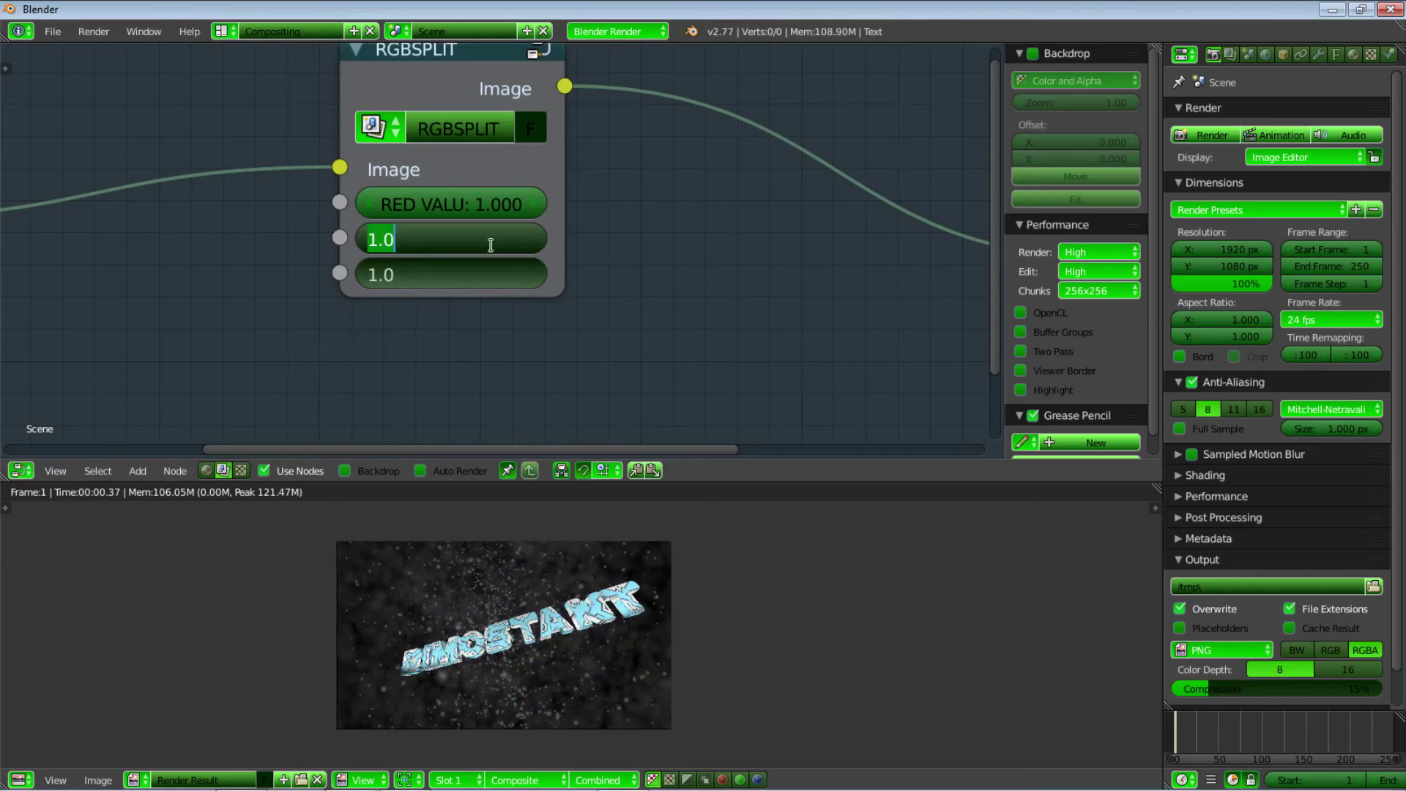
pyautogui.write('1.02')
pyautogui.press('Return')
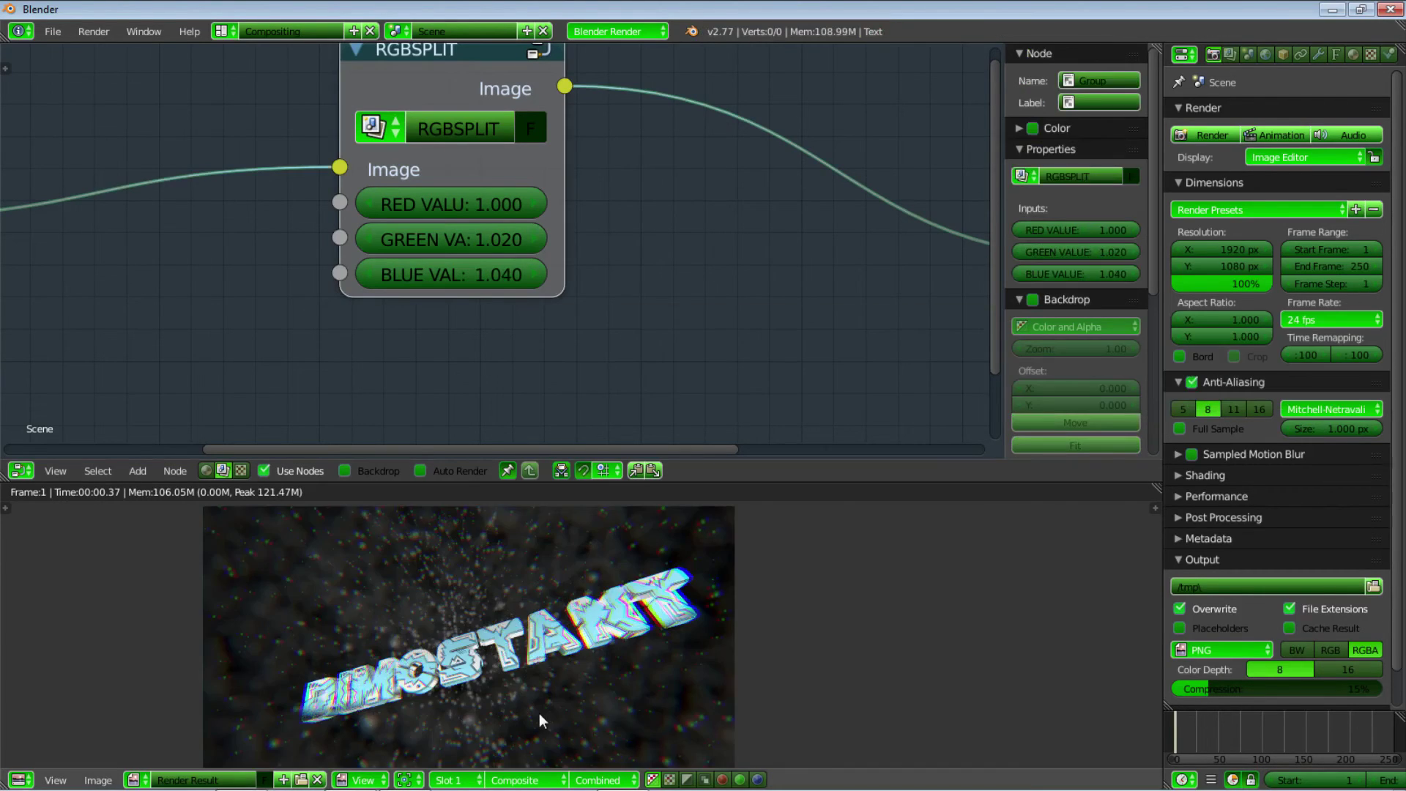
pyautogui.scroll(-2, 539, 712)
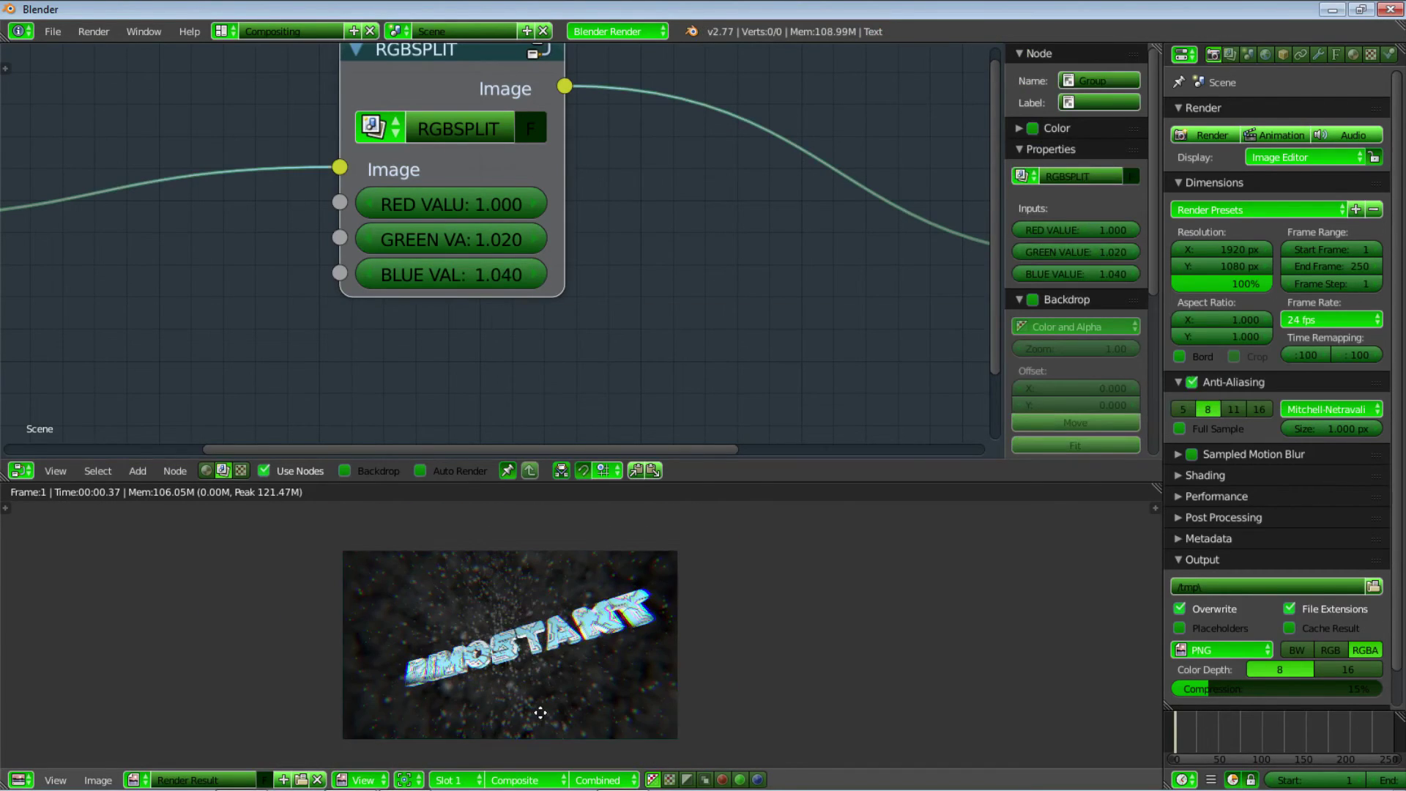
pyautogui.moveTo(538, 710); pyautogui.dragTo(568, 687, button='middle')
pyautogui.scroll(1, 567, 688)
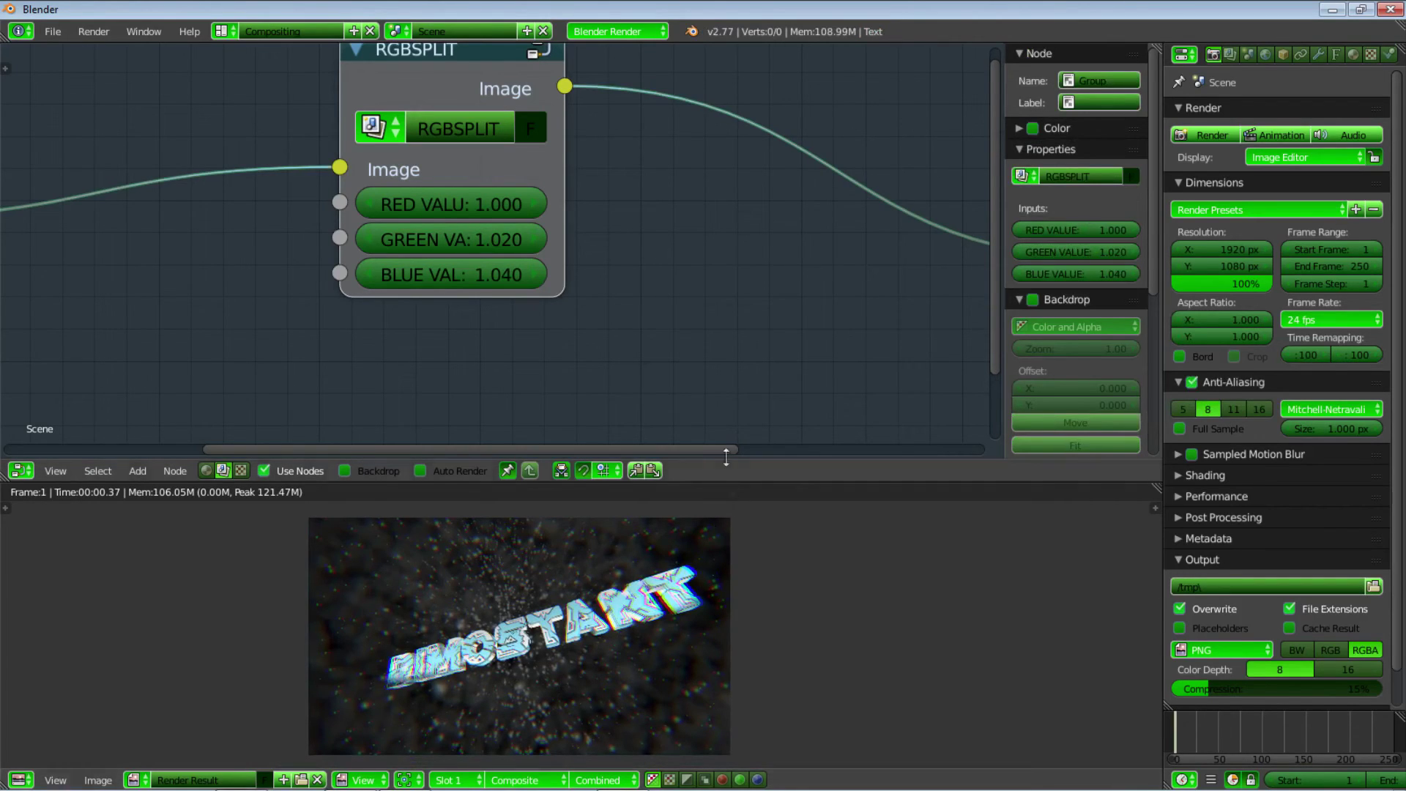
# Move the RGBSPLIT node down so it sits in line between the Image and Composite nodes
pyautogui.moveTo(473, 210); pyautogui.dragTo(501, 303, button='middle')
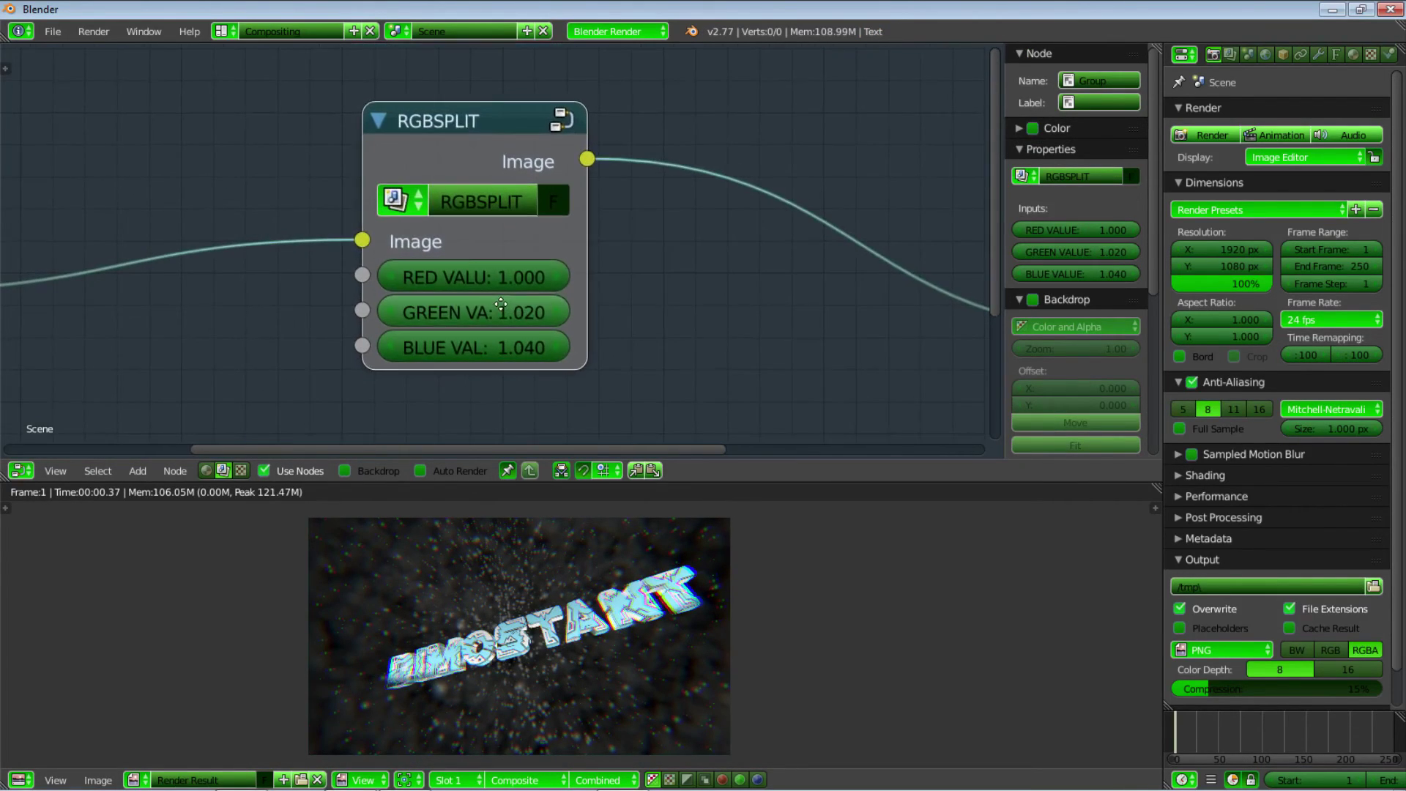
pyautogui.scroll(-1, 806, 304)
pyautogui.scroll(-4, 847, 303)
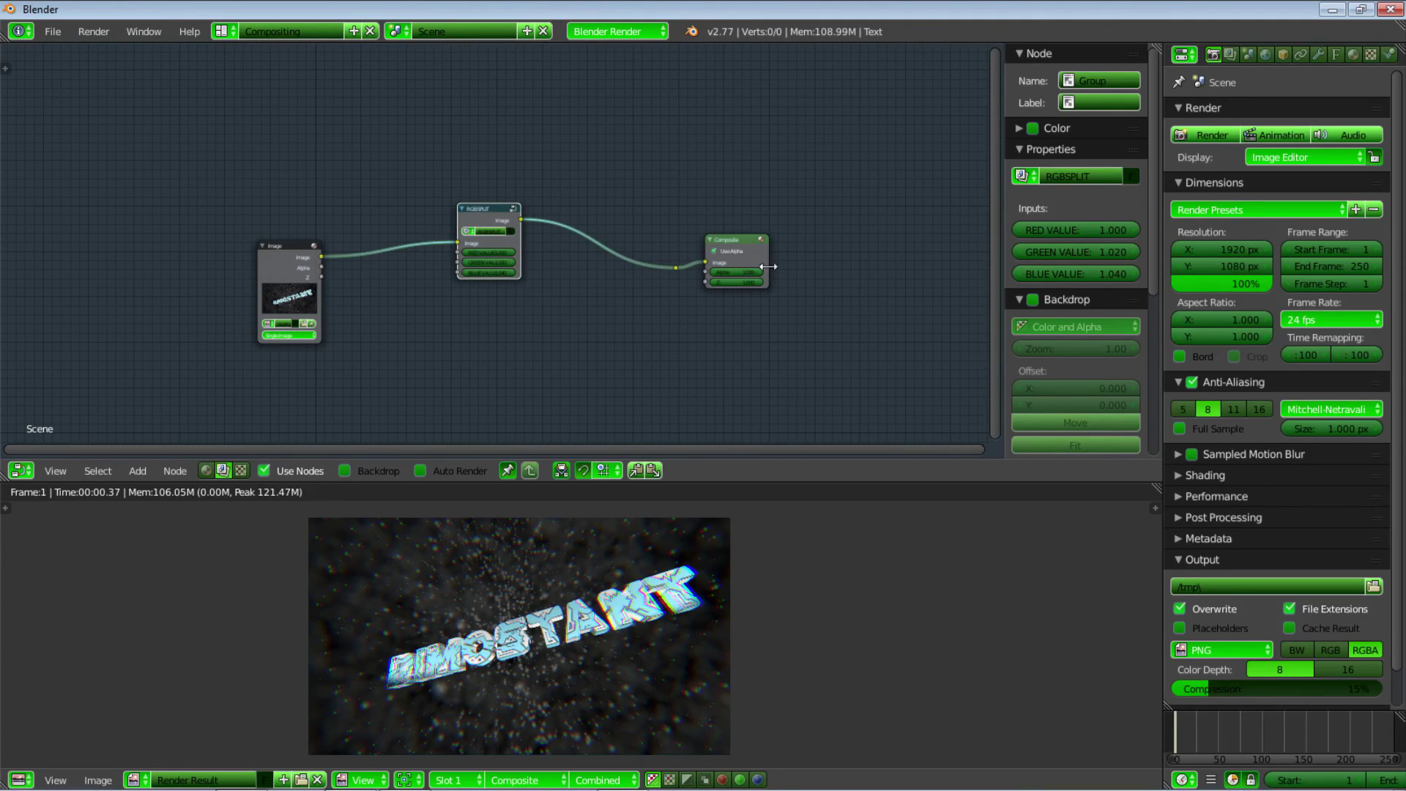
pyautogui.scroll(2, 562, 320)
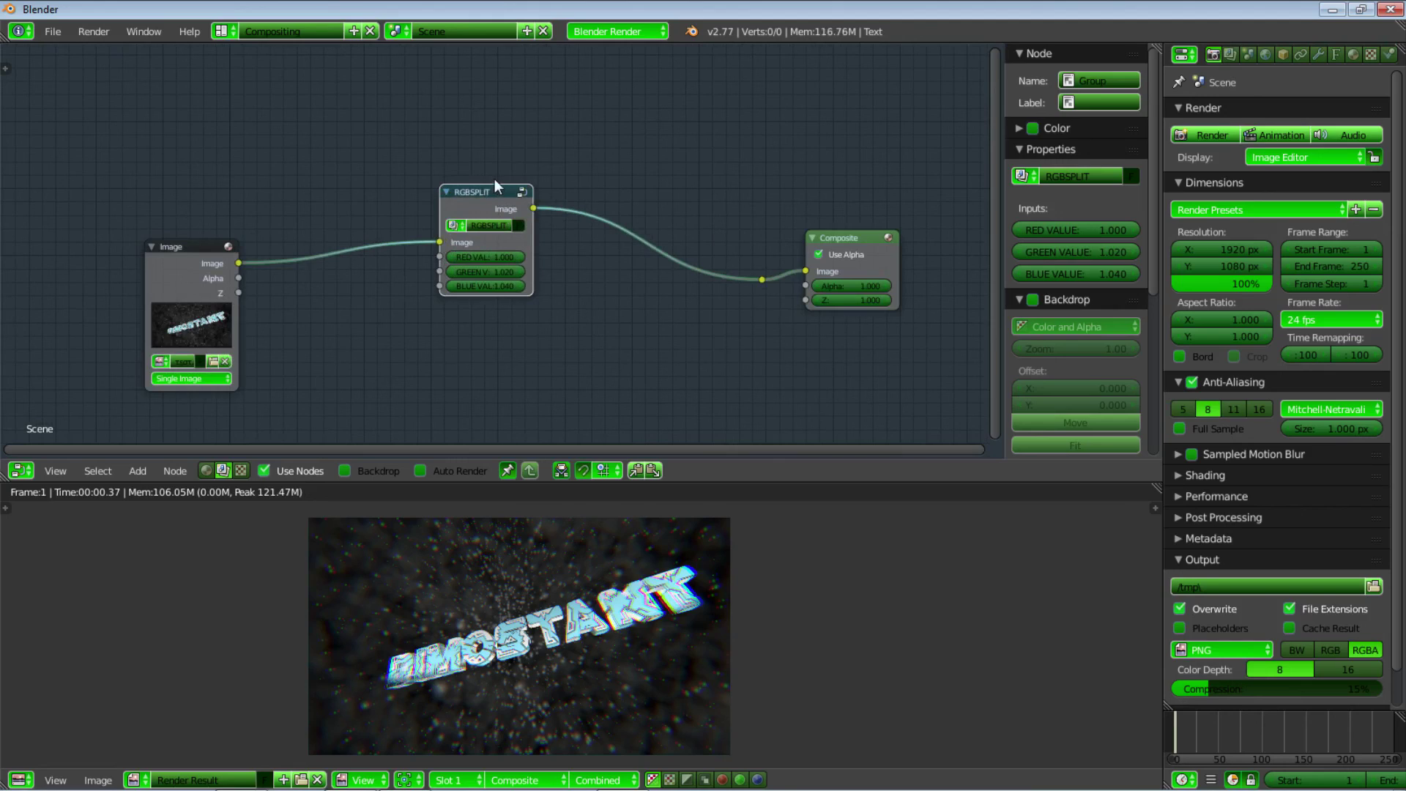
pyautogui.press('g')
pyautogui.click(495, 237)
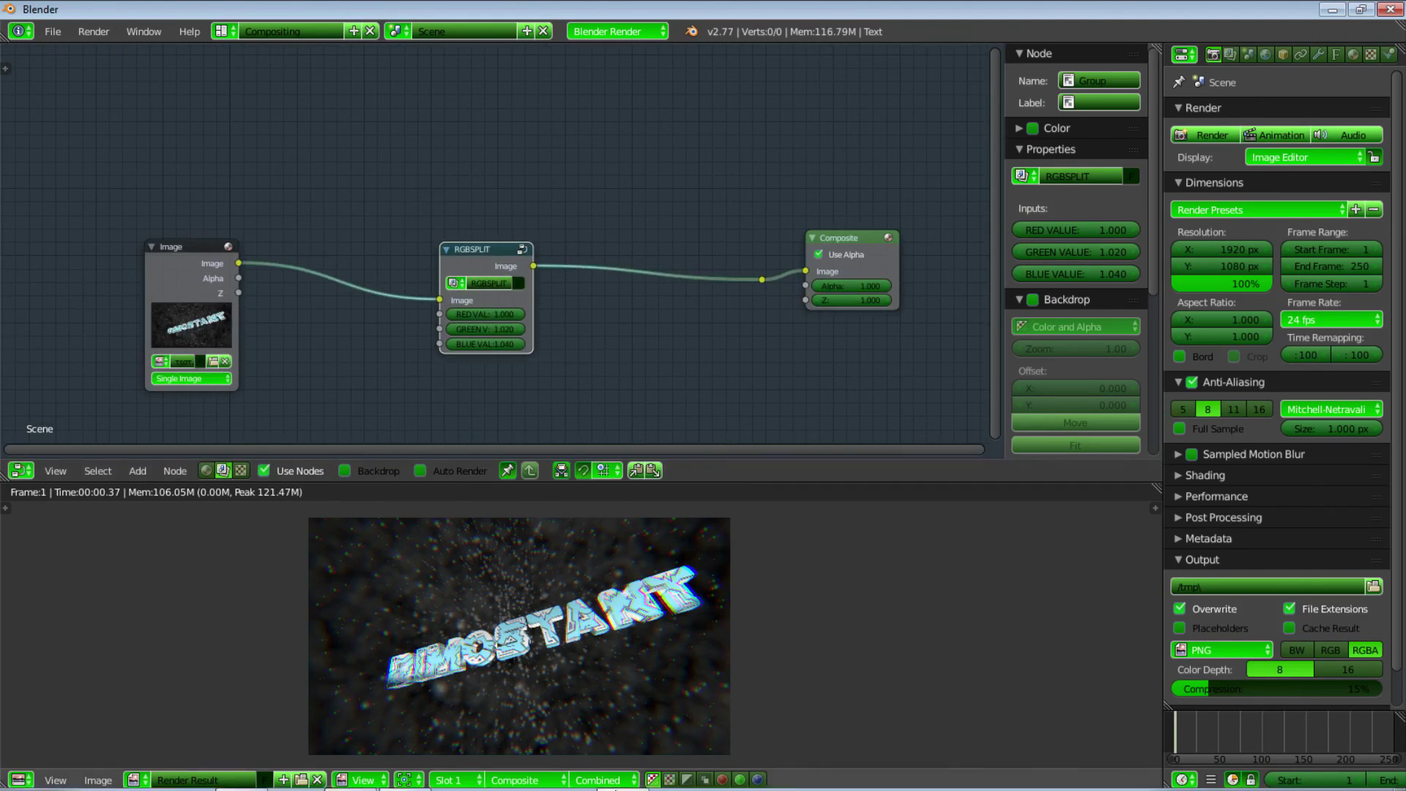
pyautogui.moveTo(386, 757)
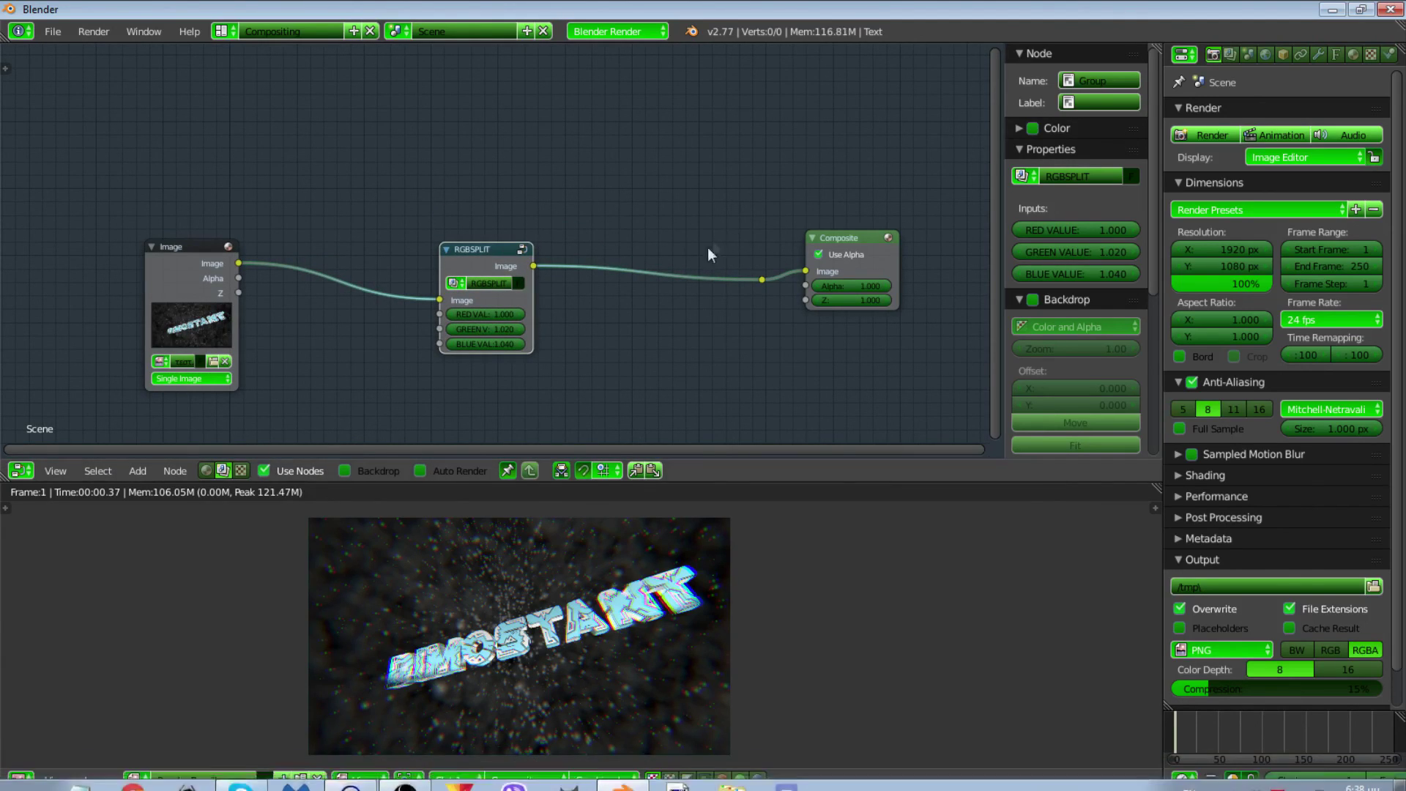